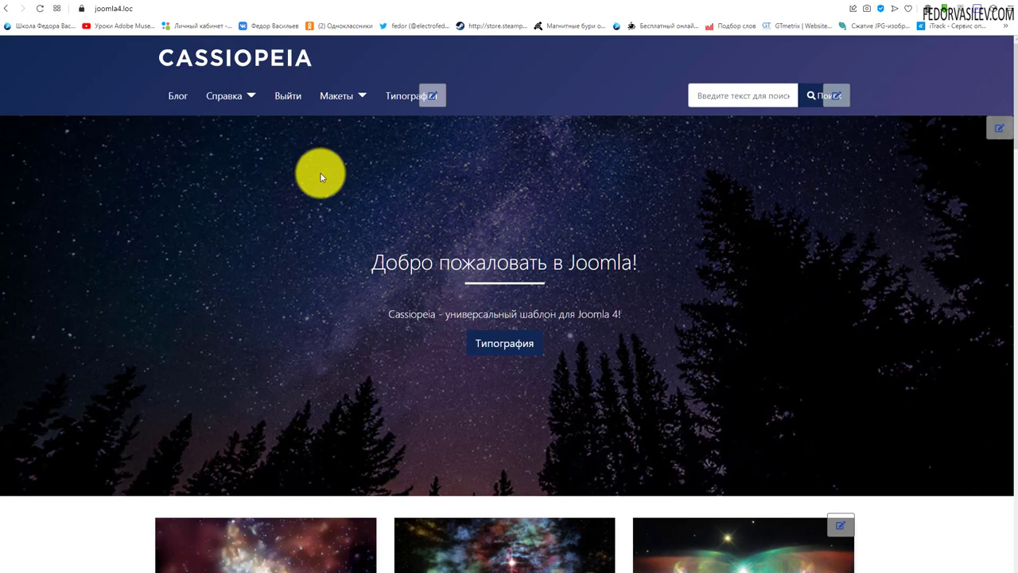
# Examine the local joomla4.loc home page and the hosting page at test.artworkspace.ru
pyautogui.scroll(-4, 239, 213)
pyautogui.scroll(4, 233, 209)
pyautogui.click(110, 9)
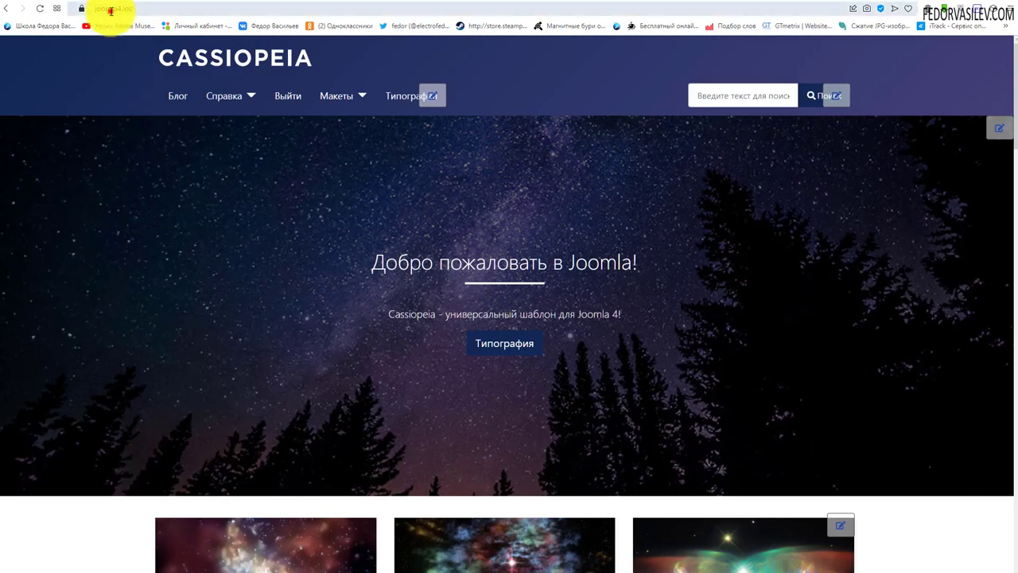
pyautogui.click(111, 10)
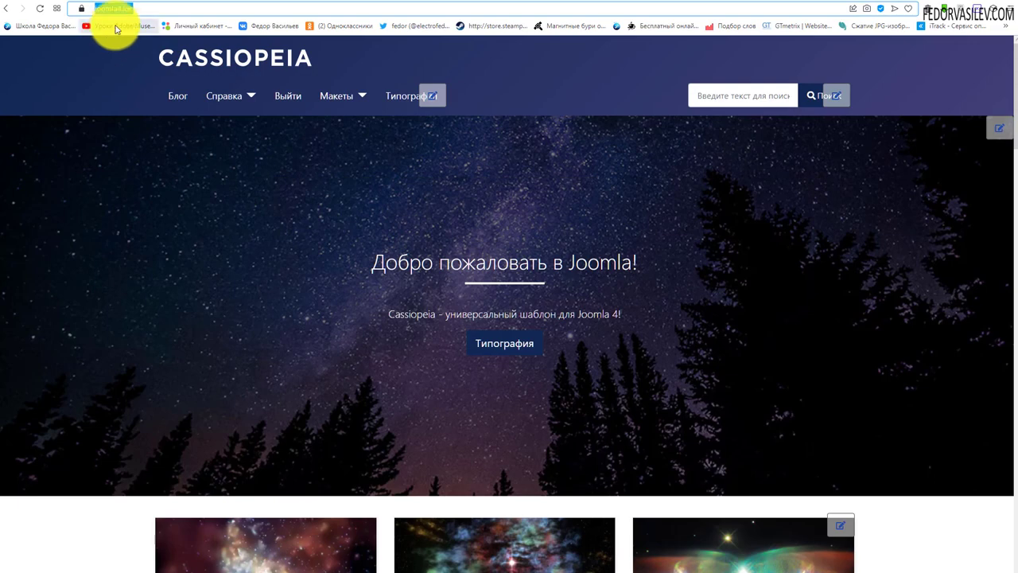
pyautogui.click(145, 7)
pyautogui.doubleClick(145, 7)
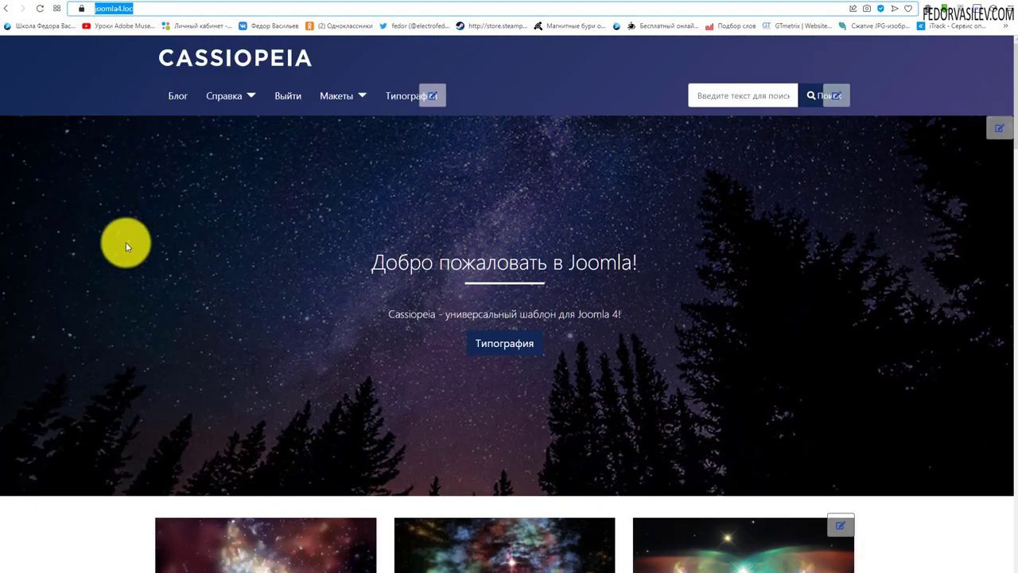
pyautogui.scroll(-5, 387, 194)
pyautogui.scroll(5, 183, 164)
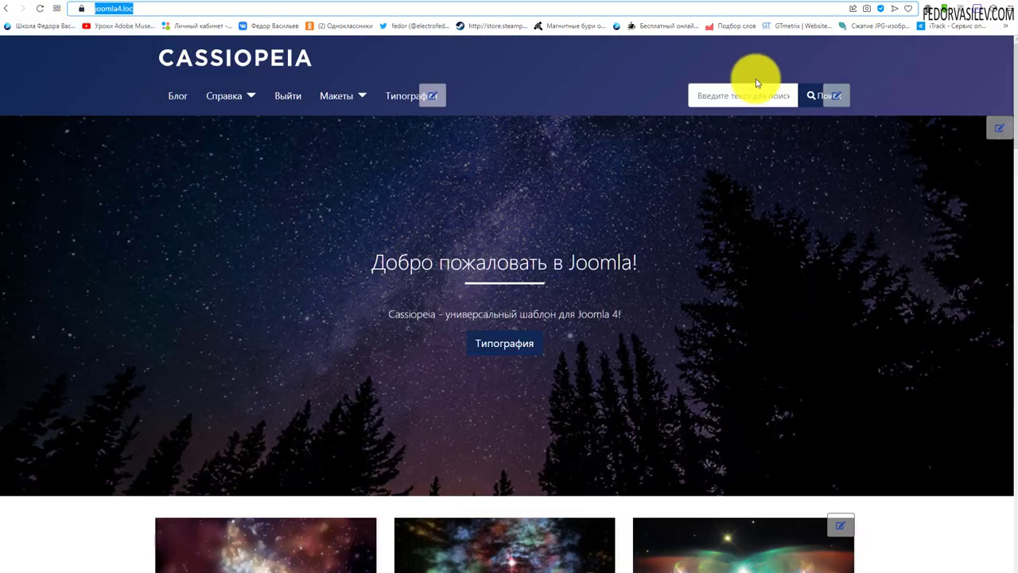
pyautogui.click(561, 1)
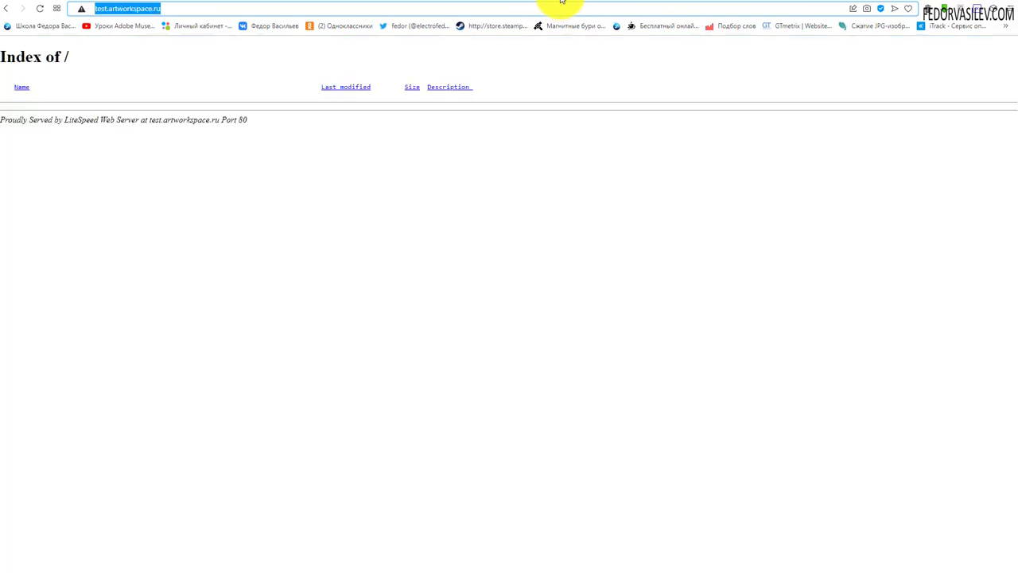
pyautogui.click(111, 9)
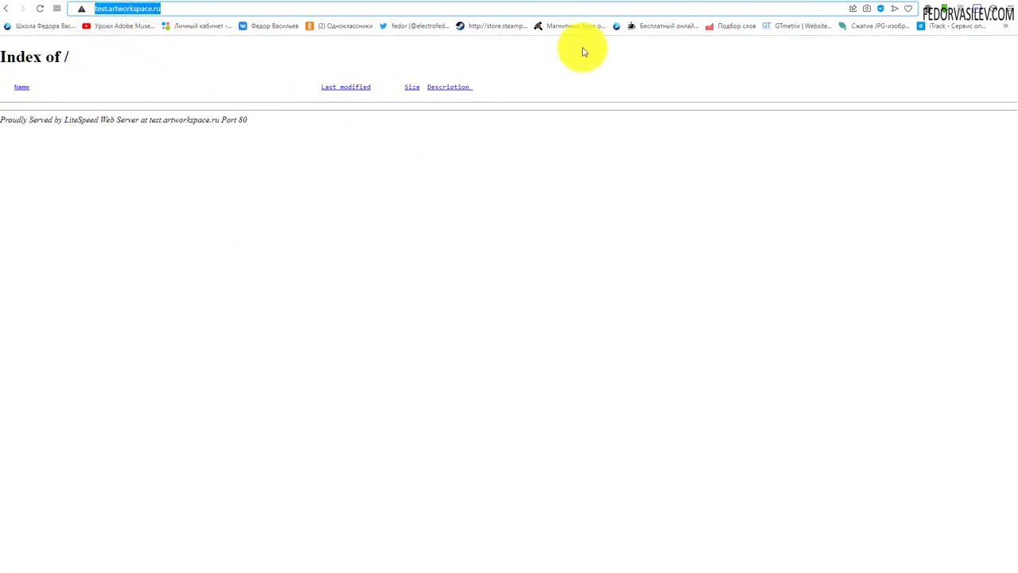
pyautogui.click(500, 3)
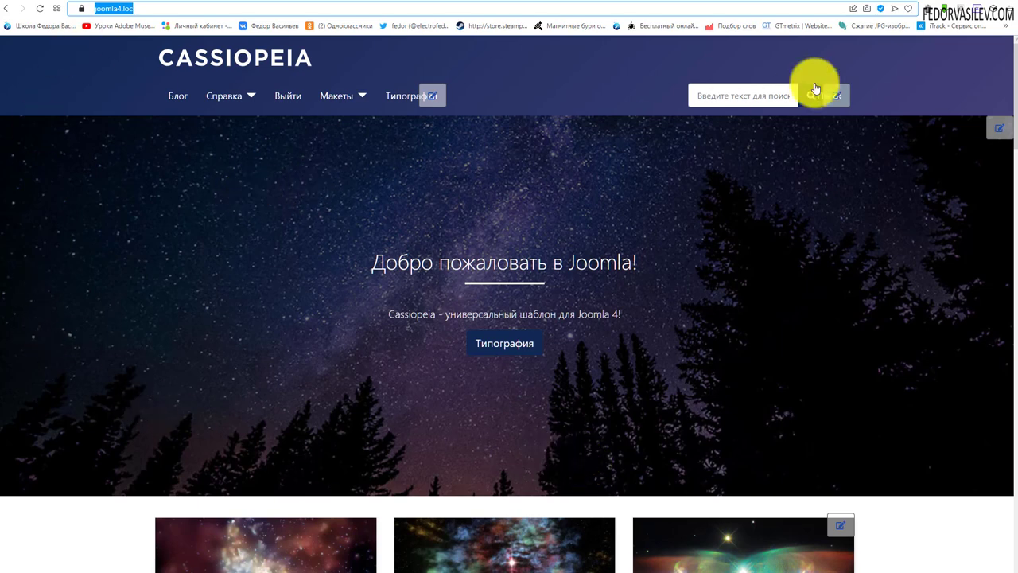
# Switch to the local phpMyAdmin, log in with the prefilled credentials and open the joomla4 database
pyautogui.click(848, 8)
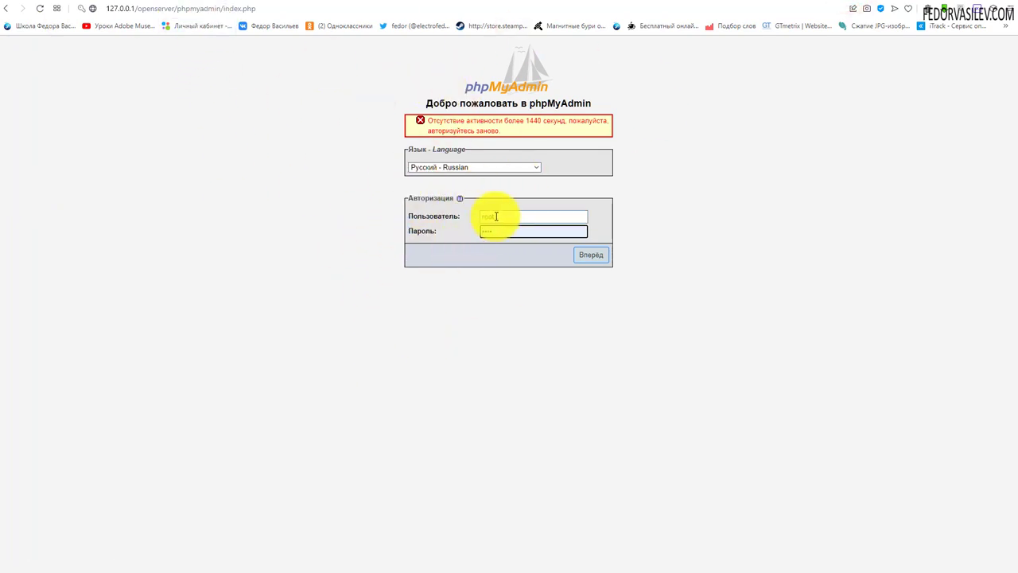
pyautogui.click(593, 254)
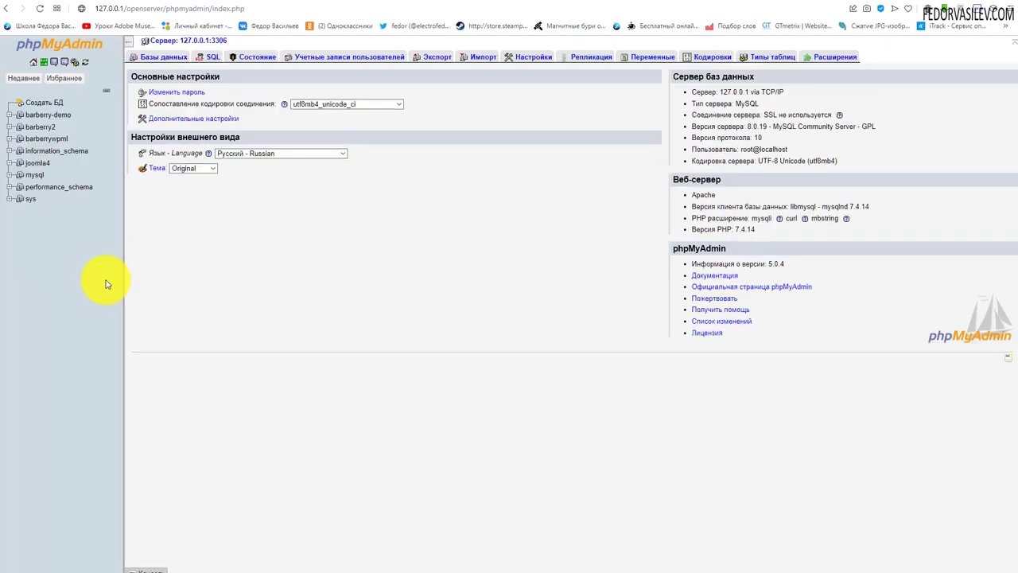
pyautogui.click(37, 164)
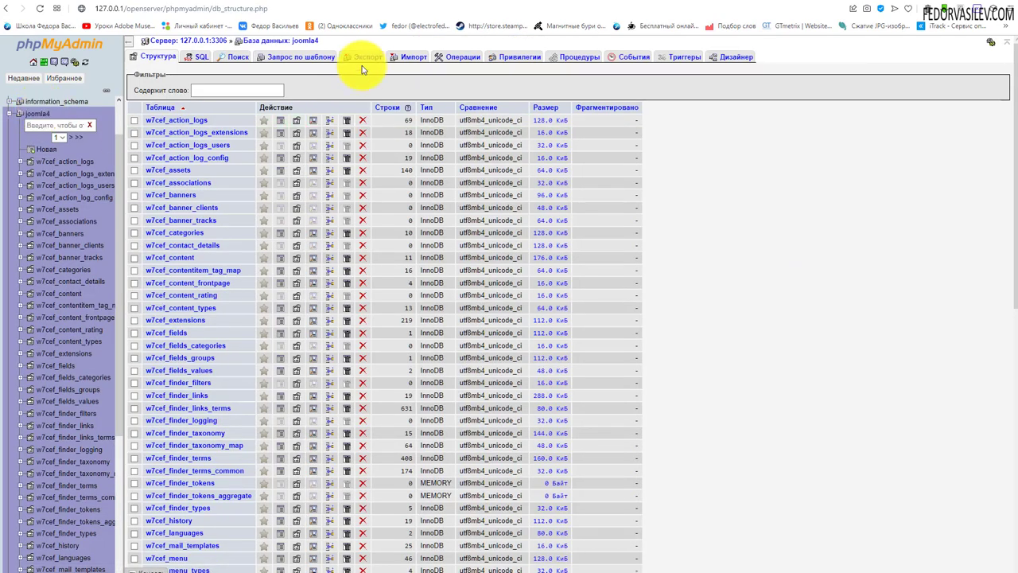
# Export the joomla4 database in SQL format with the custom export method and save it as joomla4.sql
pyautogui.click(410, 59)
pyautogui.click(362, 58)
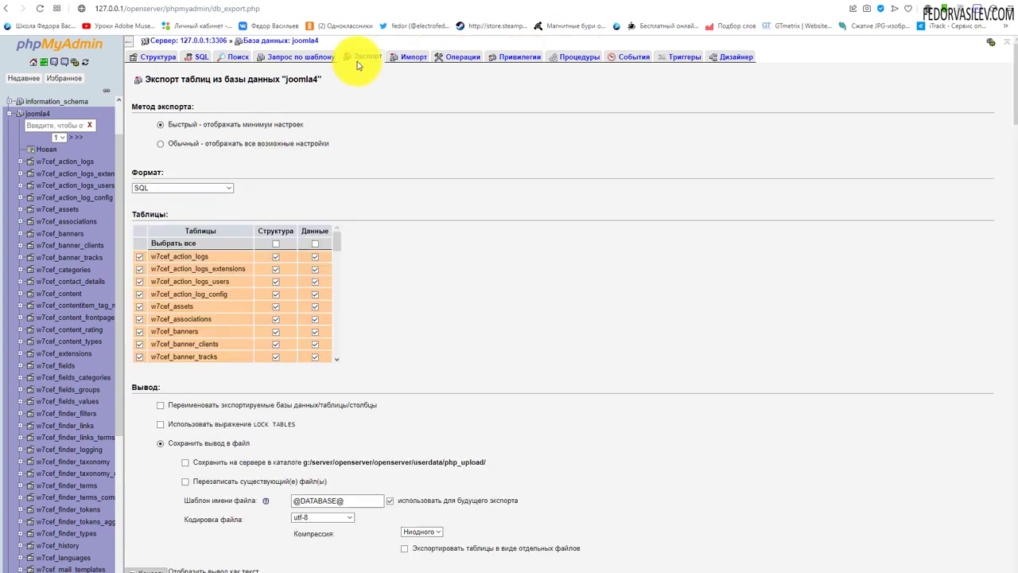
pyautogui.click(160, 143)
pyautogui.scroll(-15, 500, 159)
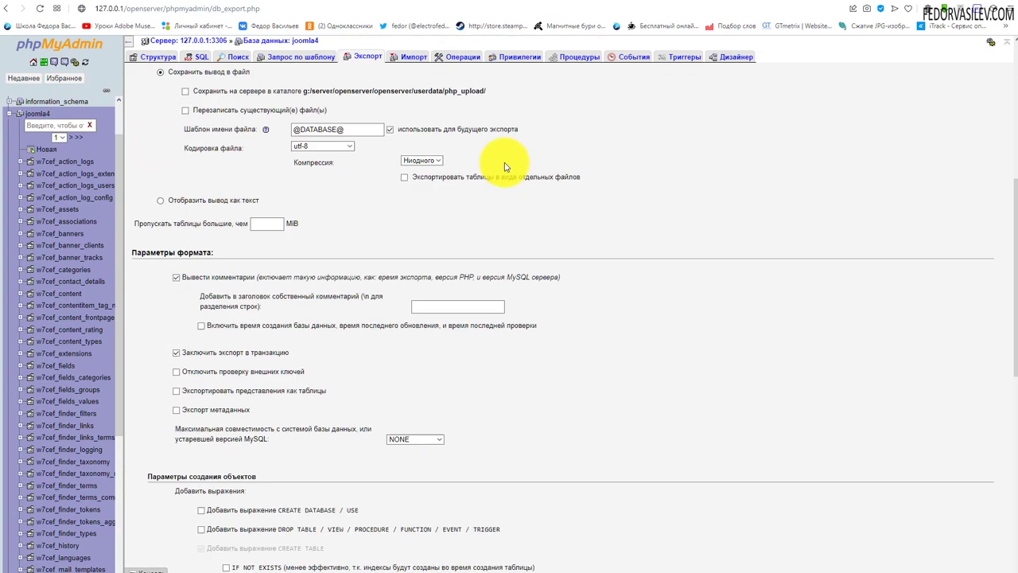
pyautogui.click(149, 532)
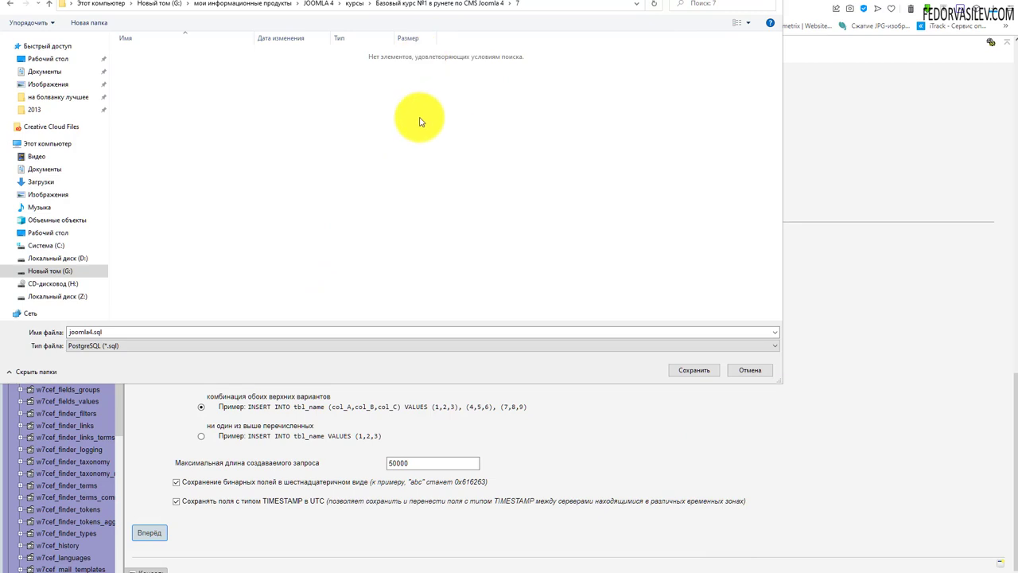
pyautogui.click(694, 371)
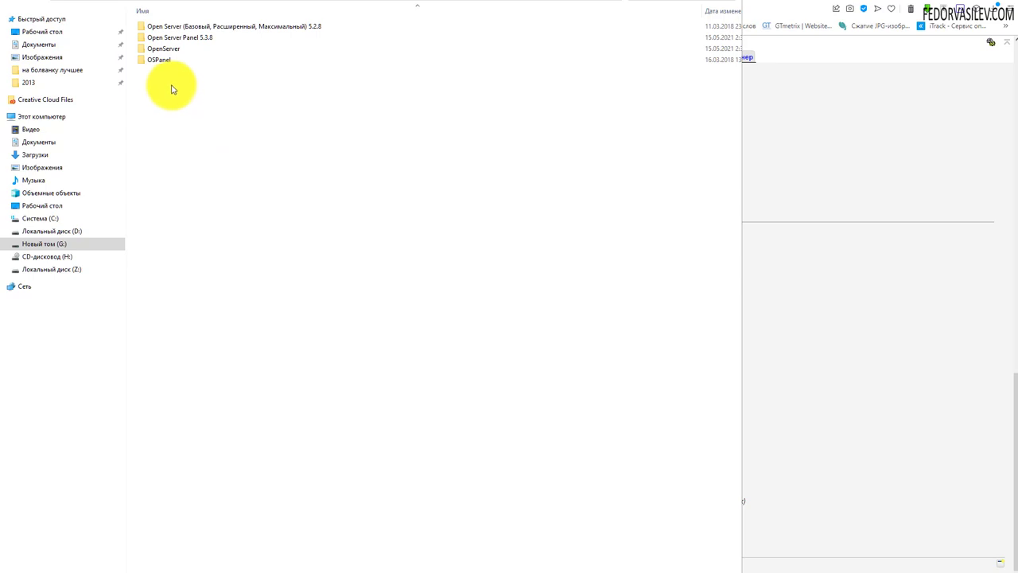
# In File Explorer, open the joomla4.loc site folder inside the domains folder of OSPanel's nested OpenServer installation
pyautogui.doubleClick(162, 57)
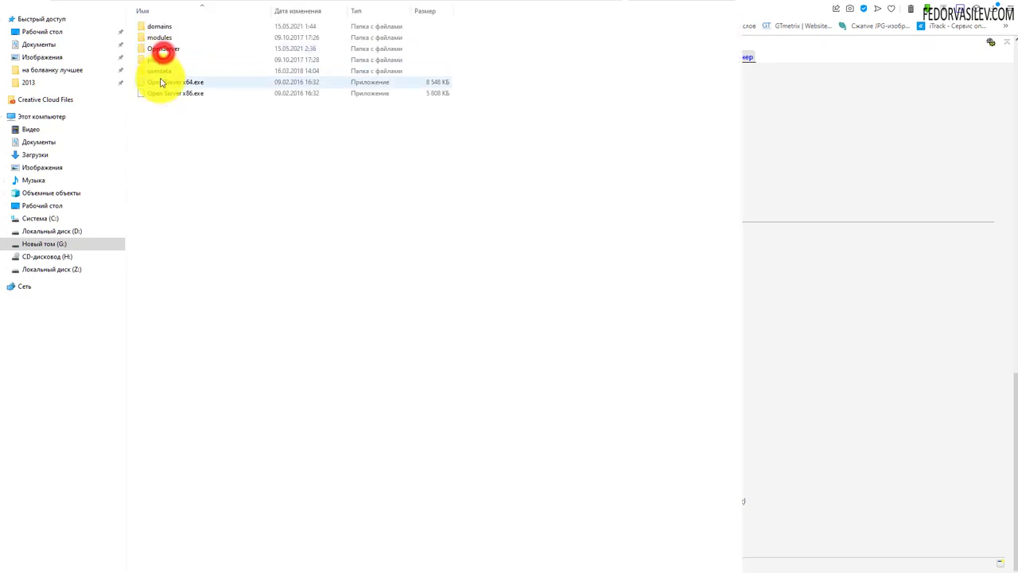
pyautogui.doubleClick(154, 49)
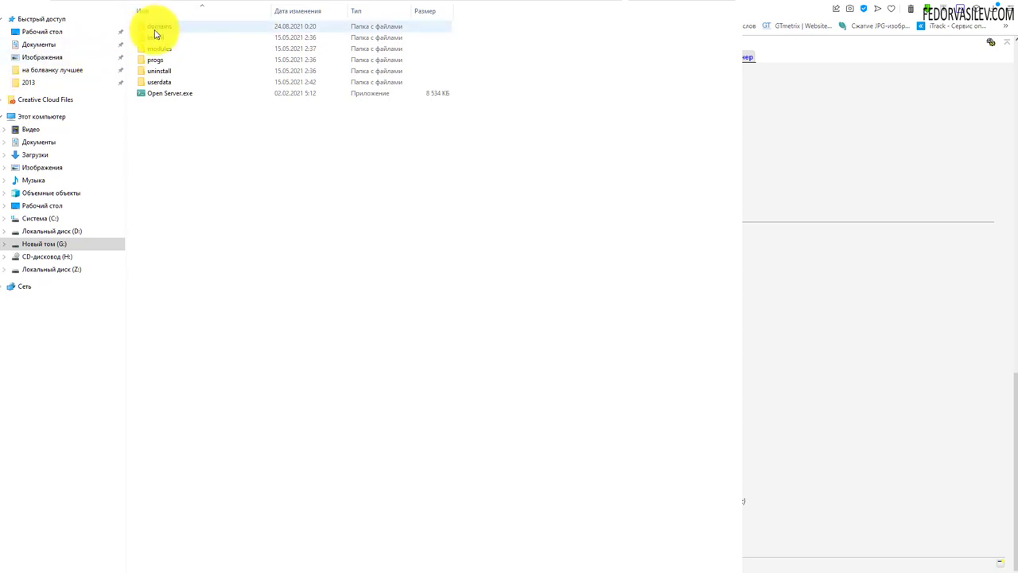
pyautogui.doubleClick(162, 25)
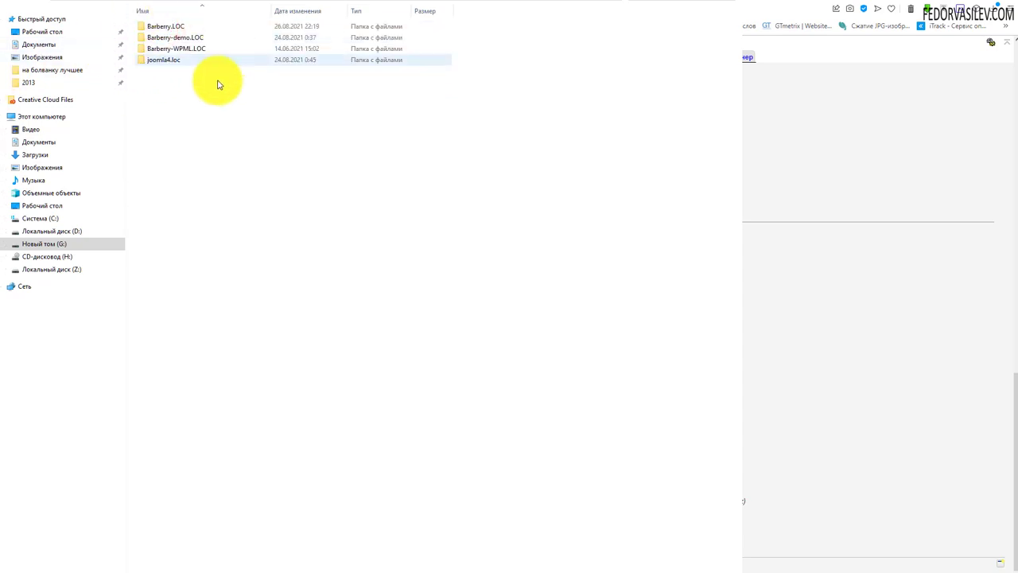
pyautogui.click(156, 64)
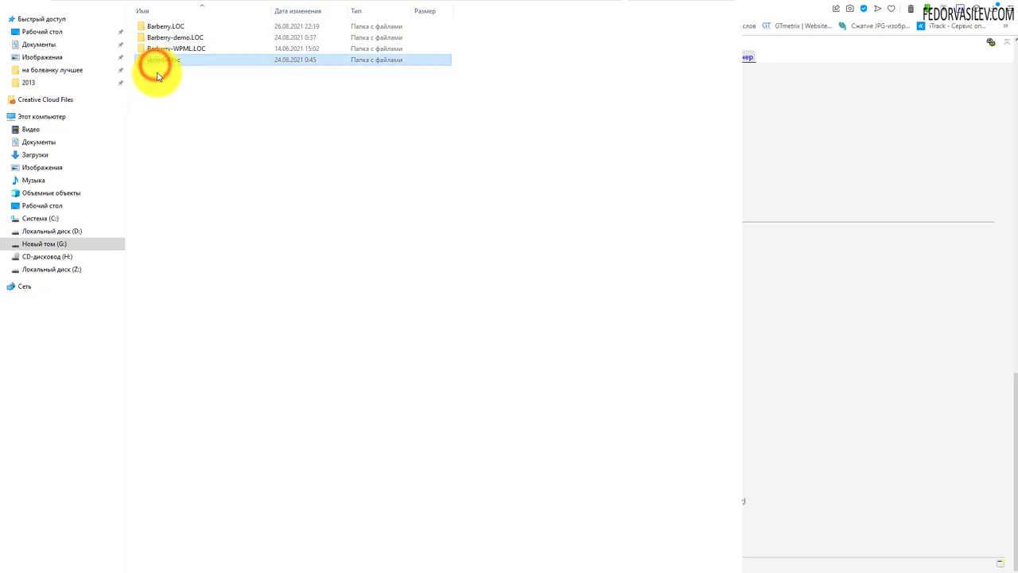
pyautogui.doubleClick(165, 61)
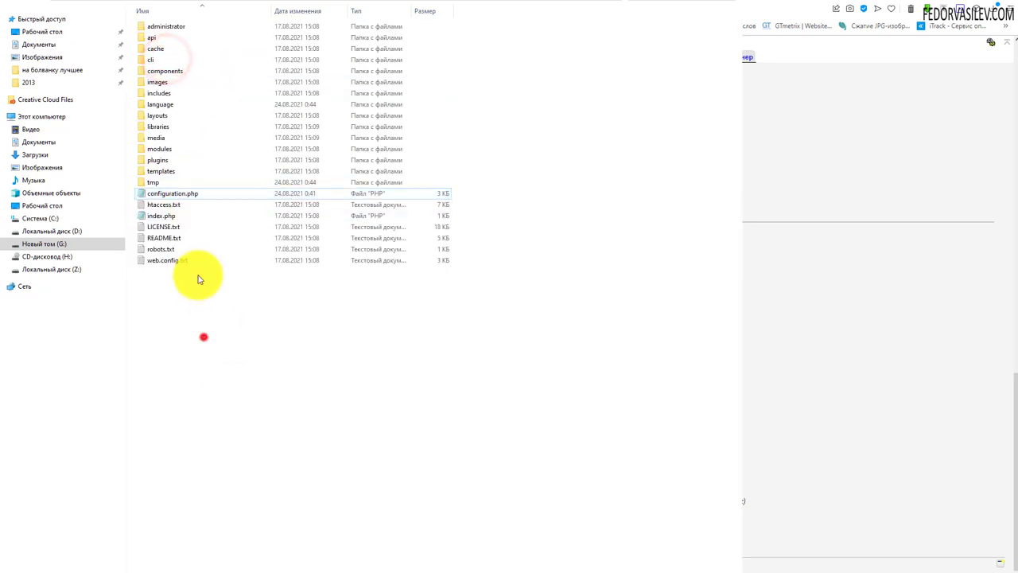
pyautogui.moveTo(199, 278); pyautogui.dragTo(141, 11)
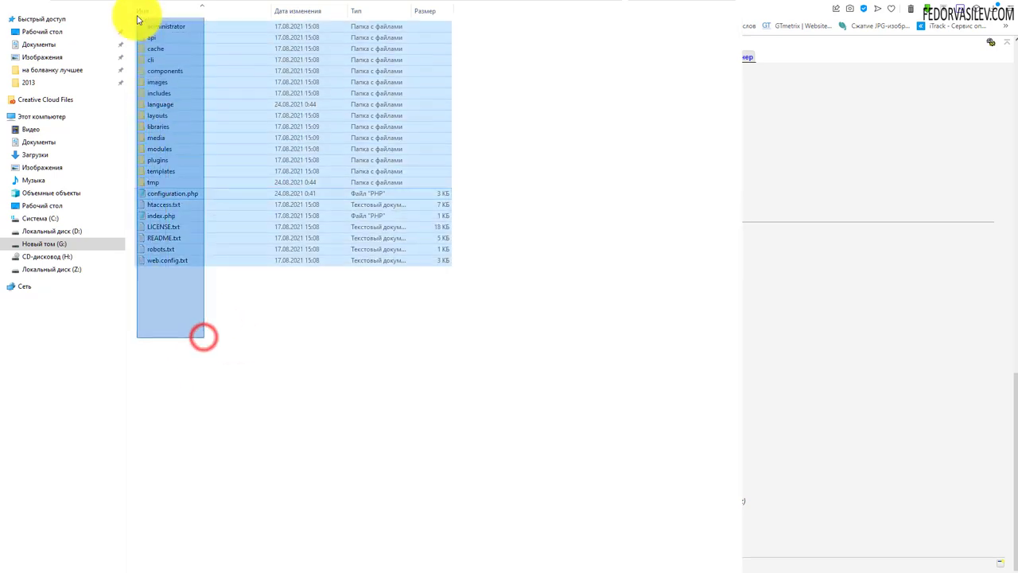
pyautogui.click(338, 327)
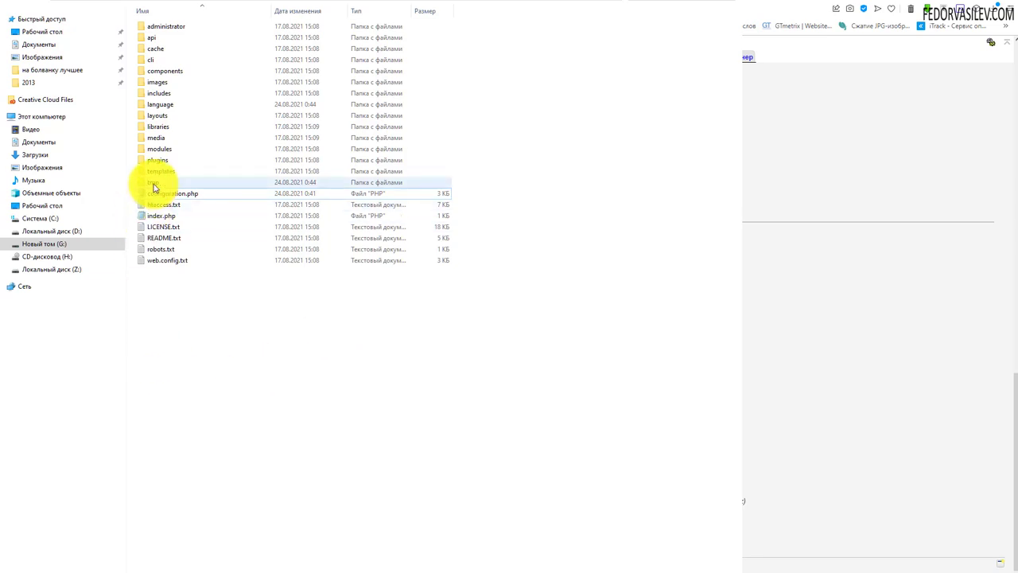
pyautogui.moveTo(161, 194); pyautogui.dragTo(195, 329)
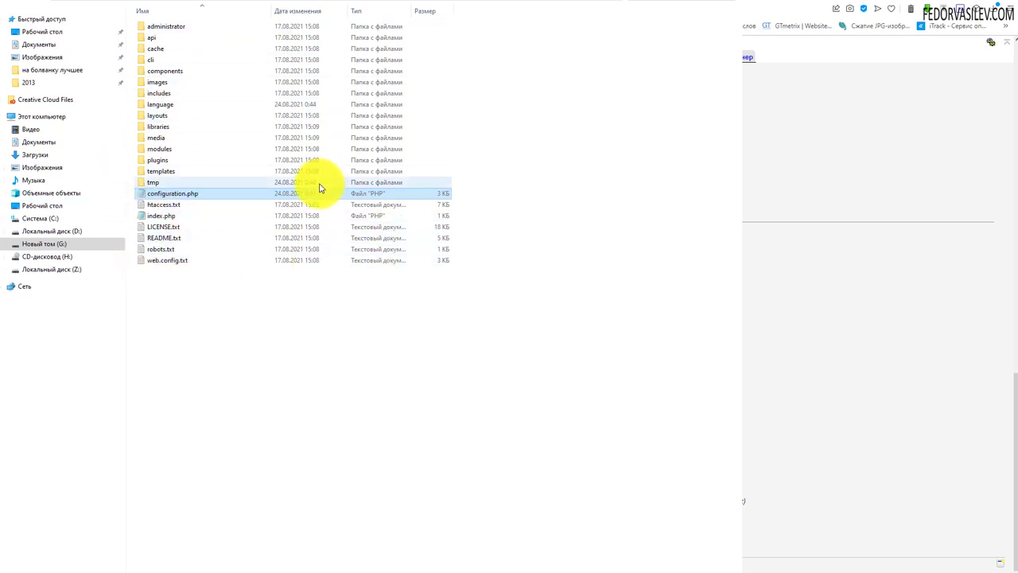
pyautogui.rightClick(162, 196)
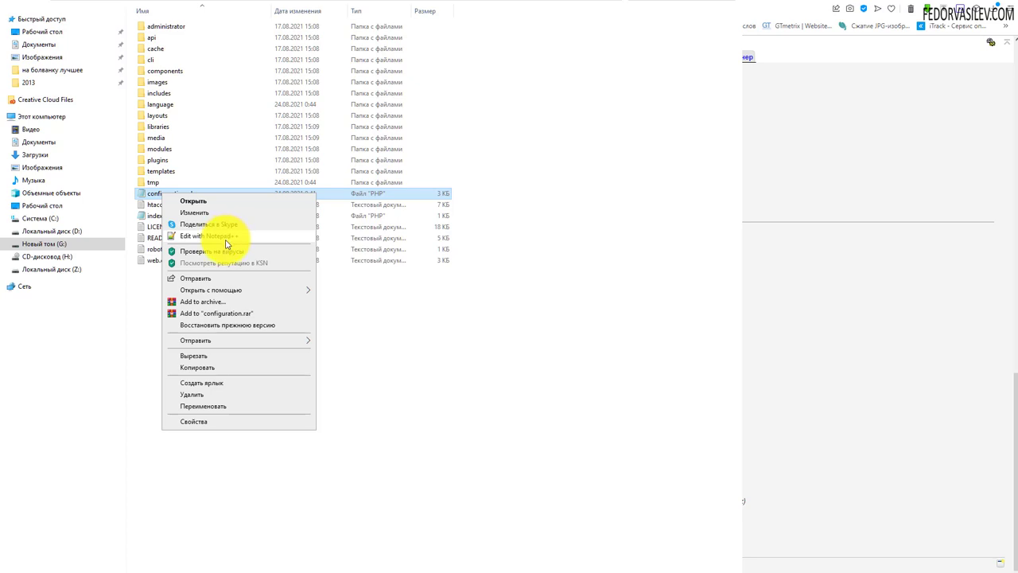
pyautogui.click(436, 378)
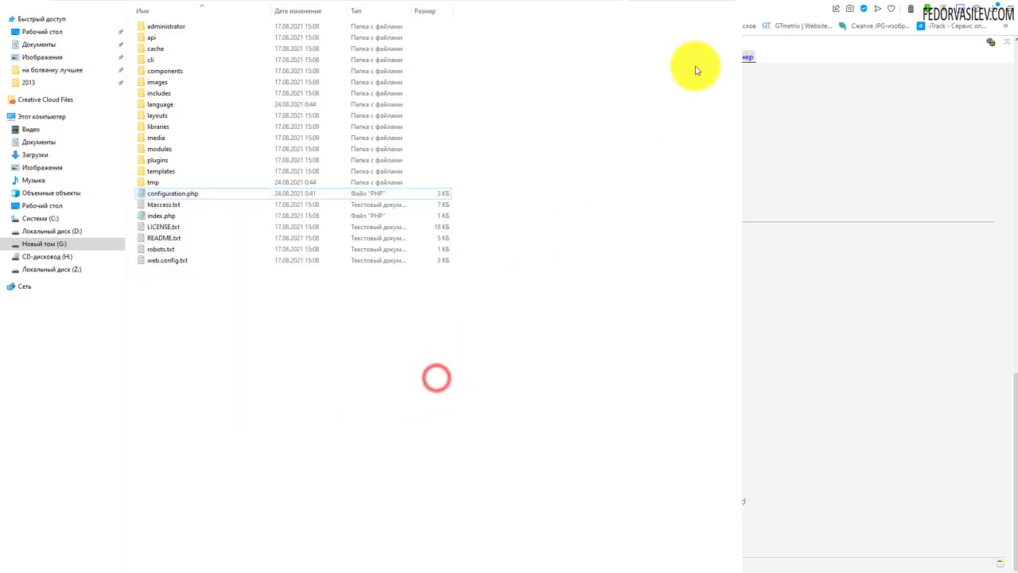
# Switch to cPanel, open the MySQL databases page and highlight the artworks_test database in the current databases list
pyautogui.click(883, 1)
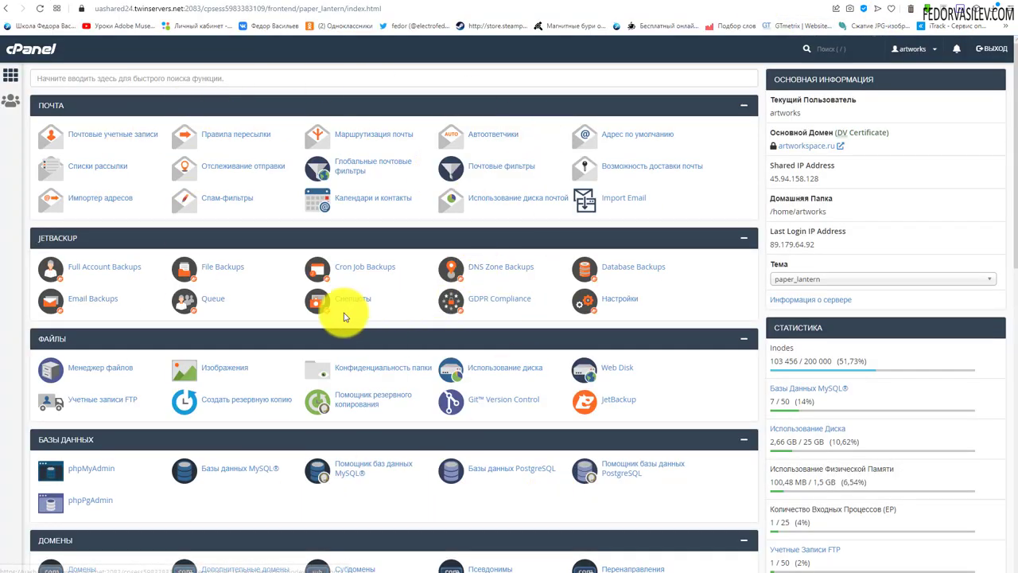
pyautogui.scroll(-2, 235, 219)
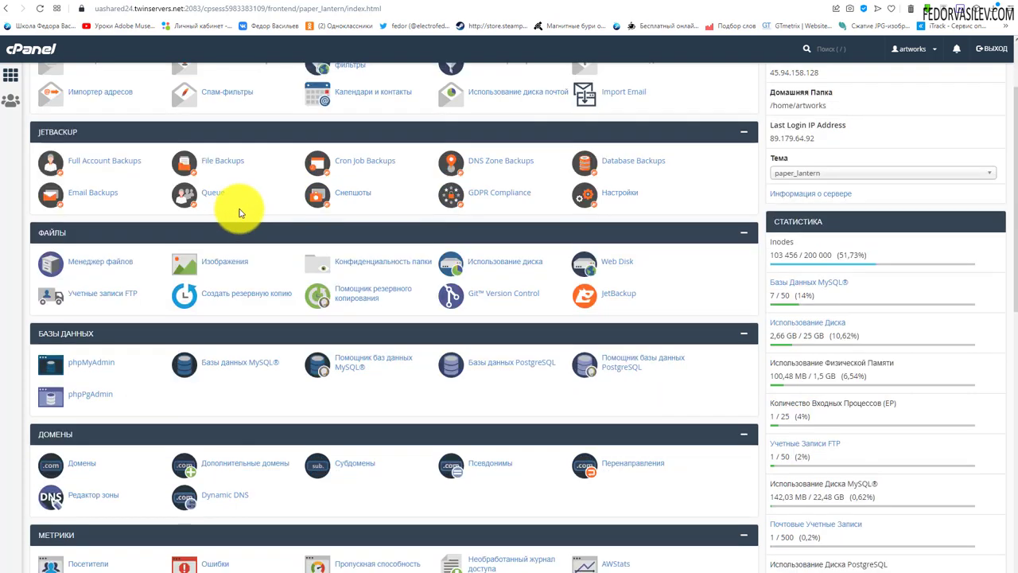
pyautogui.click(222, 366)
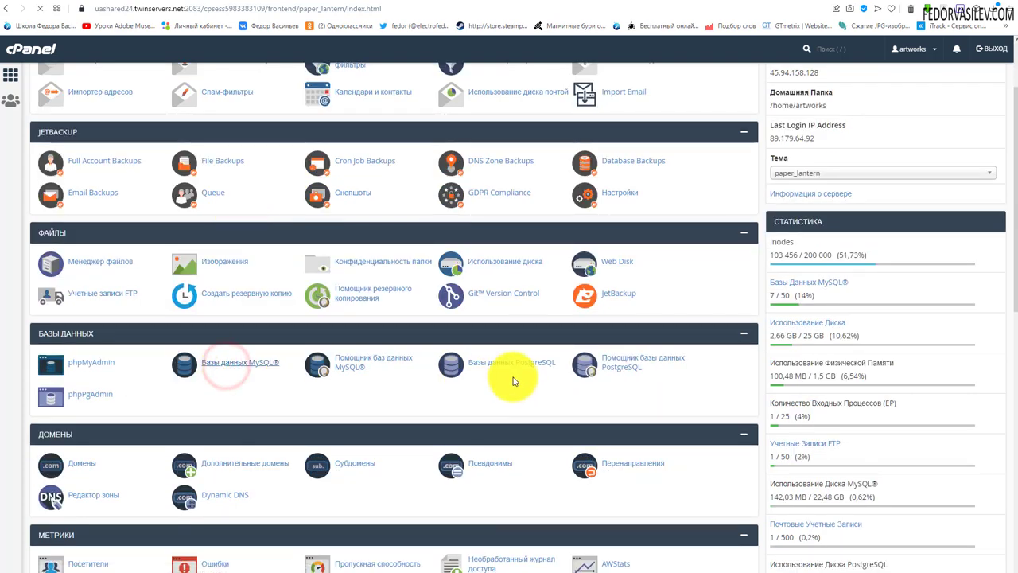
pyautogui.scroll(-8, 369, 208)
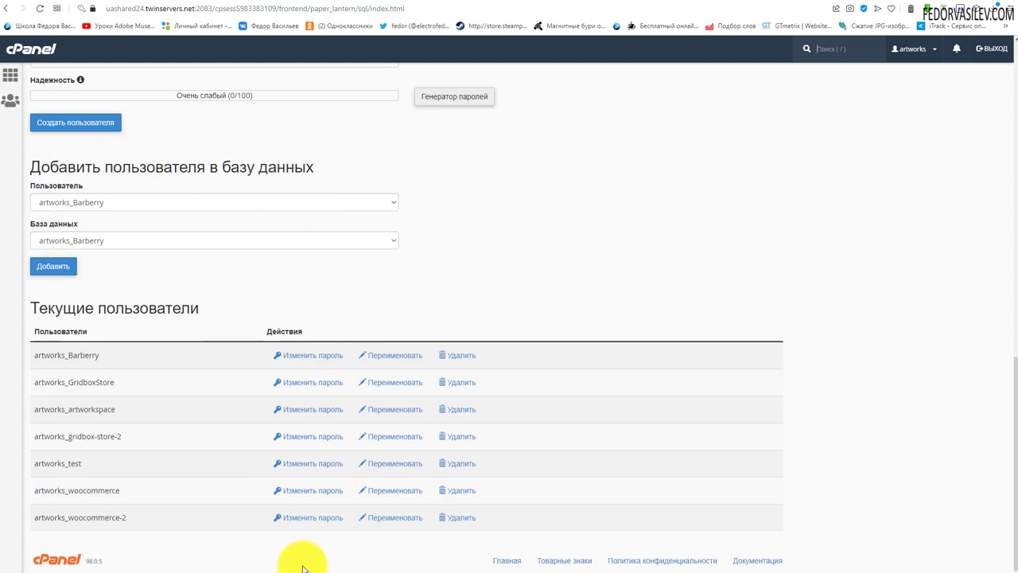
pyautogui.scroll(7, 303, 568)
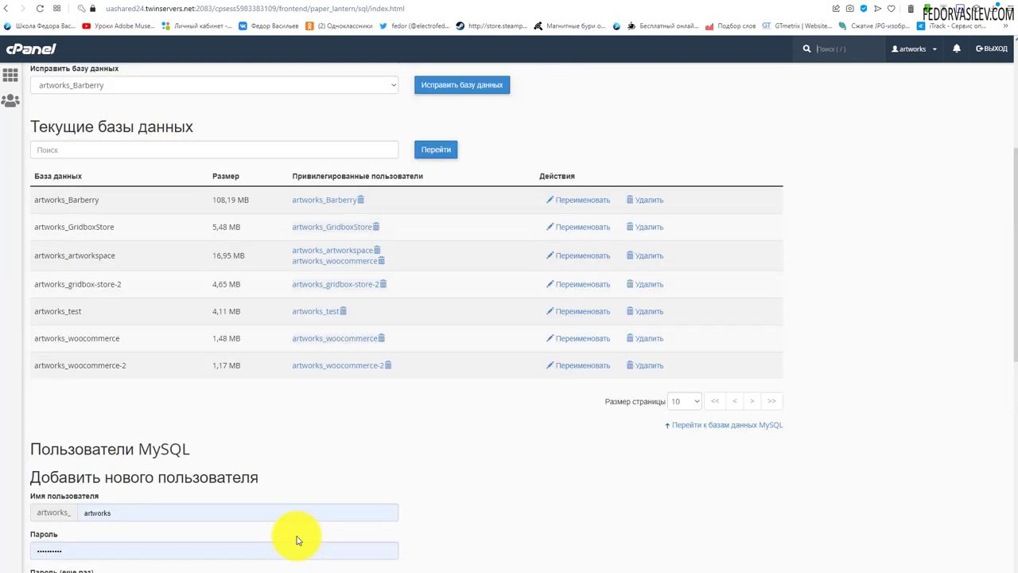
pyautogui.moveTo(83, 311); pyautogui.dragTo(34, 313)
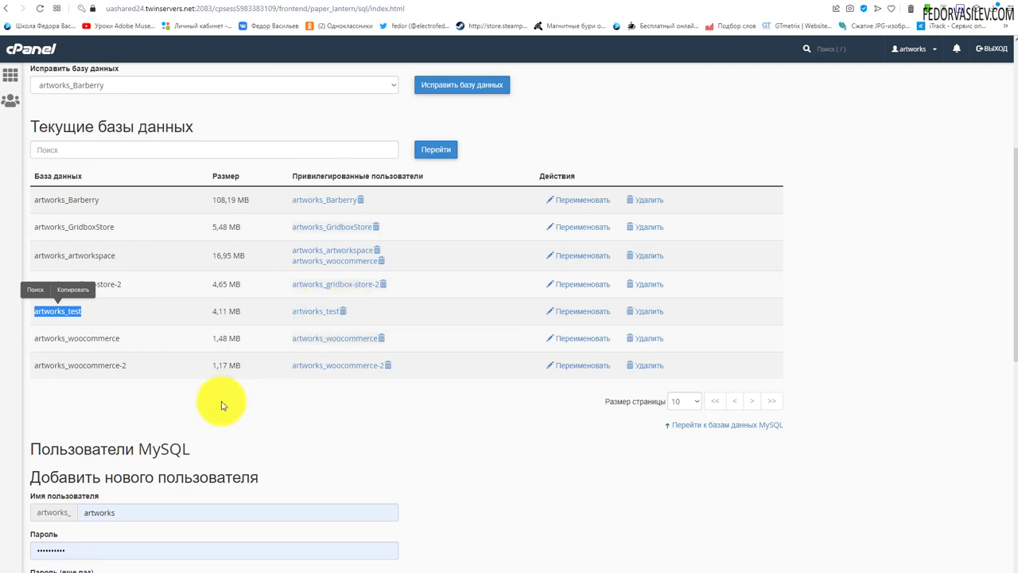
# Switch back to the joomla4.loc folder, open configuration.php in Notepad++ and look through its settings
pyautogui.hotkey('alt', 'Tab')
pyautogui.rightClick(170, 198)
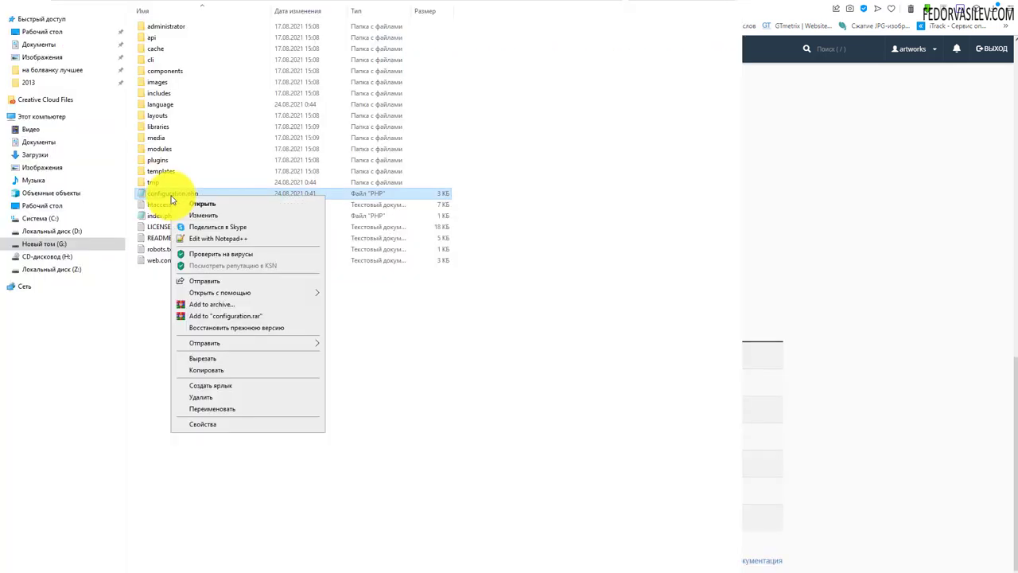
pyautogui.click(226, 239)
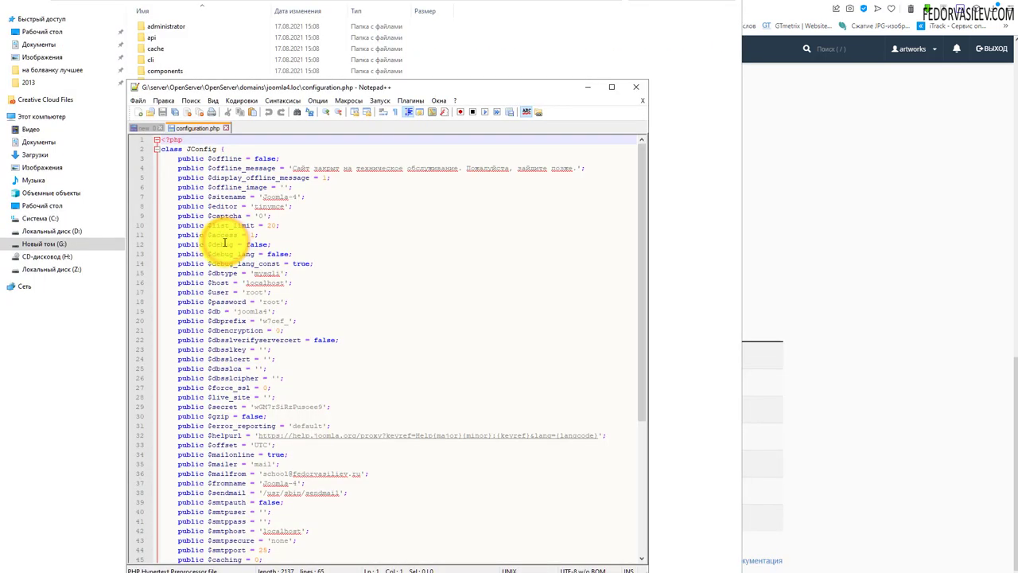
pyautogui.scroll(-6, 353, 229)
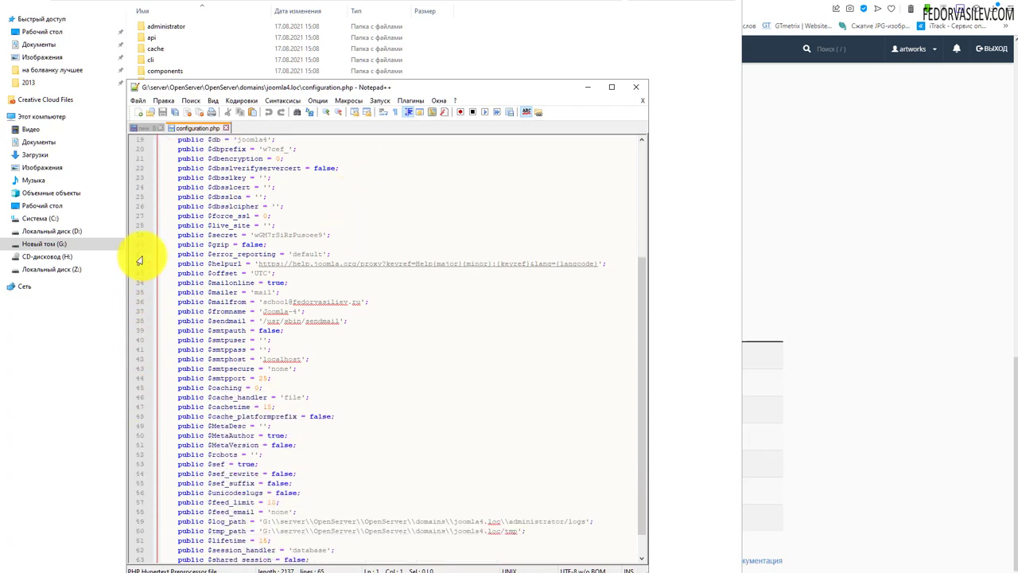
pyautogui.scroll(2, 142, 303)
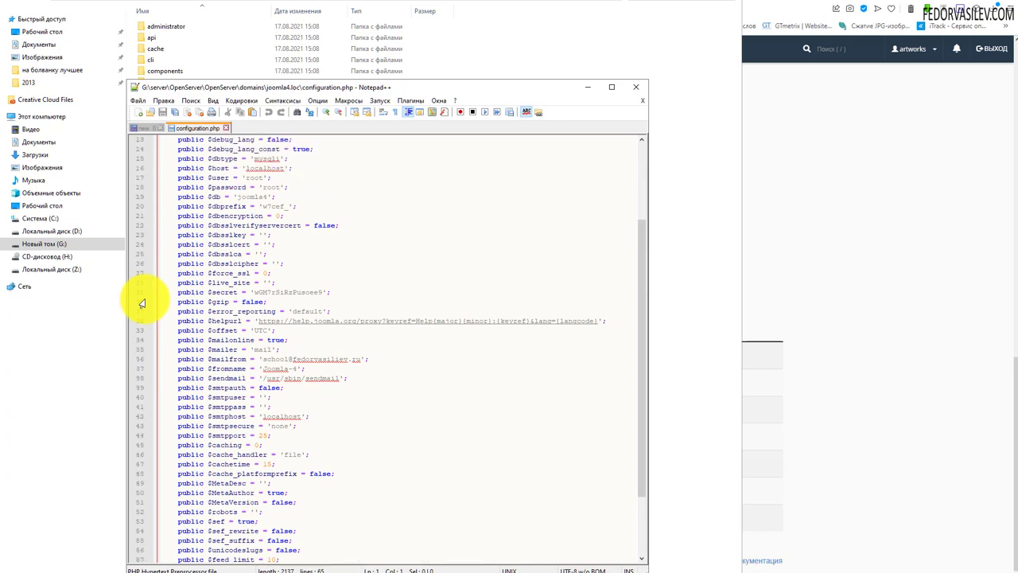
pyautogui.scroll(4, 141, 296)
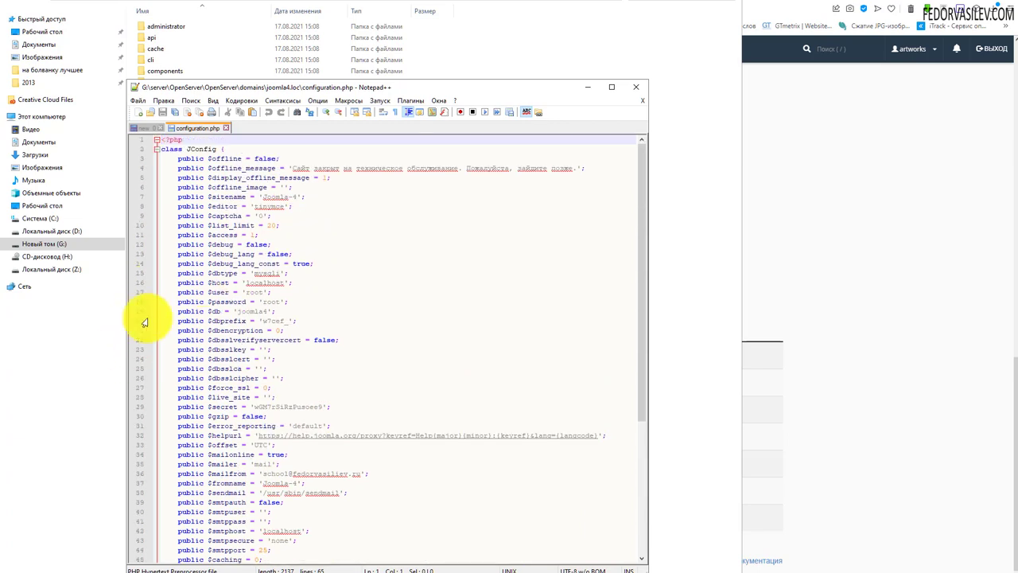
# Look through the settings in configuration.php and highlight the $dbtype and $host lines
pyautogui.scroll(-3, 305, 324)
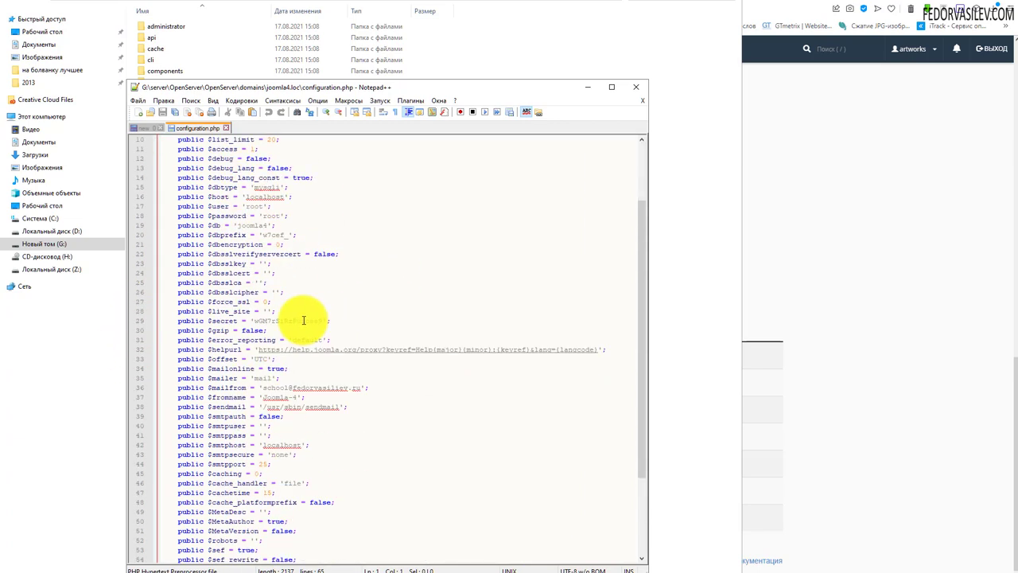
pyautogui.scroll(-5, 249, 275)
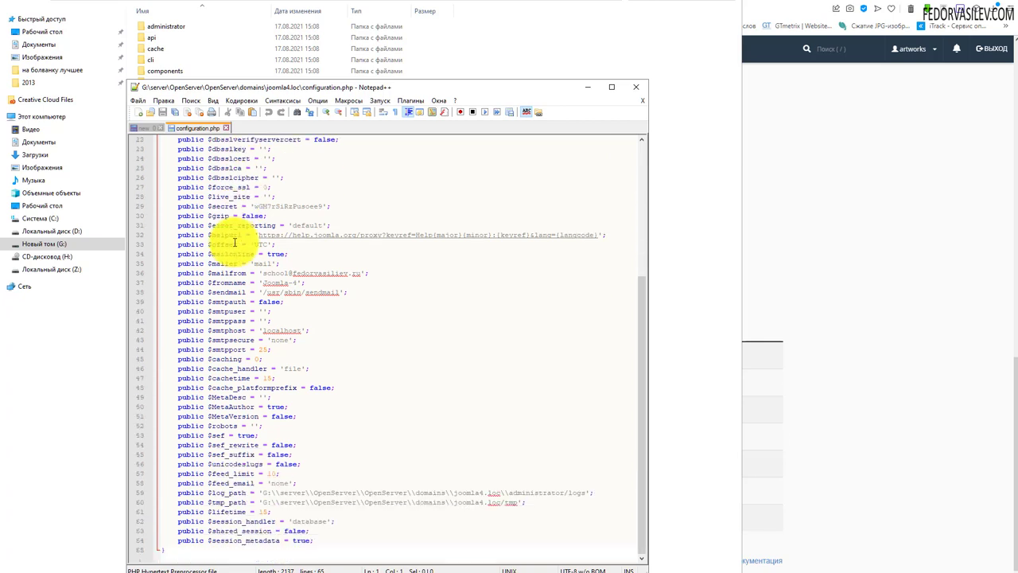
pyautogui.scroll(8, 238, 262)
pyautogui.click(142, 273)
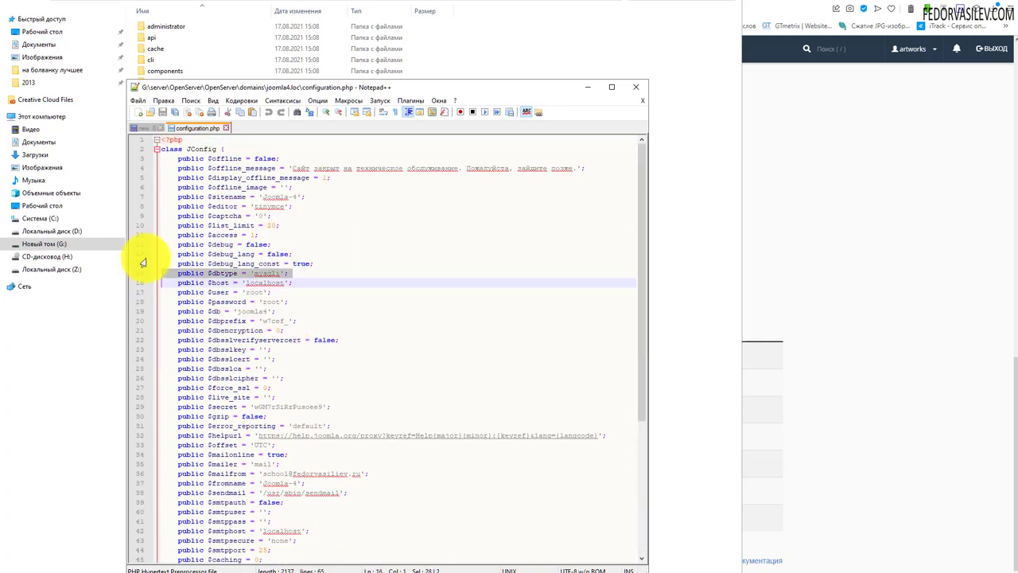
pyautogui.click(208, 283)
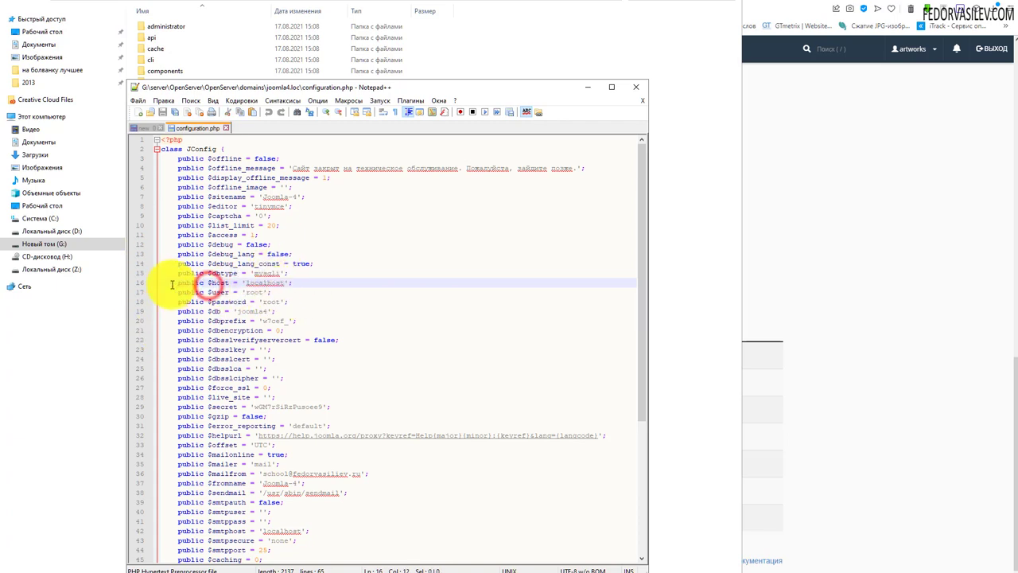
pyautogui.moveTo(295, 282); pyautogui.dragTo(178, 284)
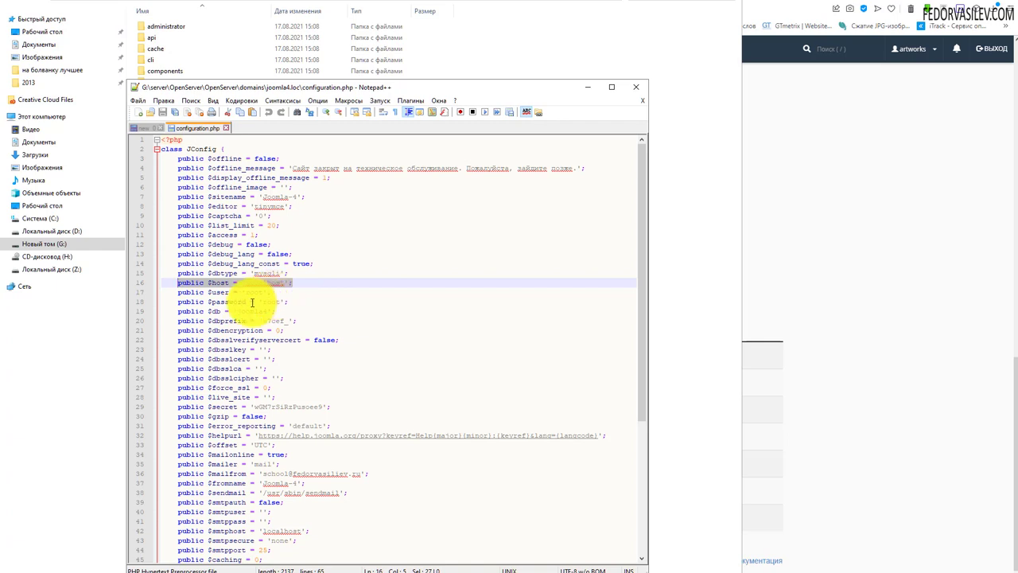
# Set both the $user and $db values in configuration.php to artworks_test, copying the name from cPanel's current users list
pyautogui.click(209, 292)
pyautogui.moveTo(262, 292); pyautogui.dragTo(242, 294)
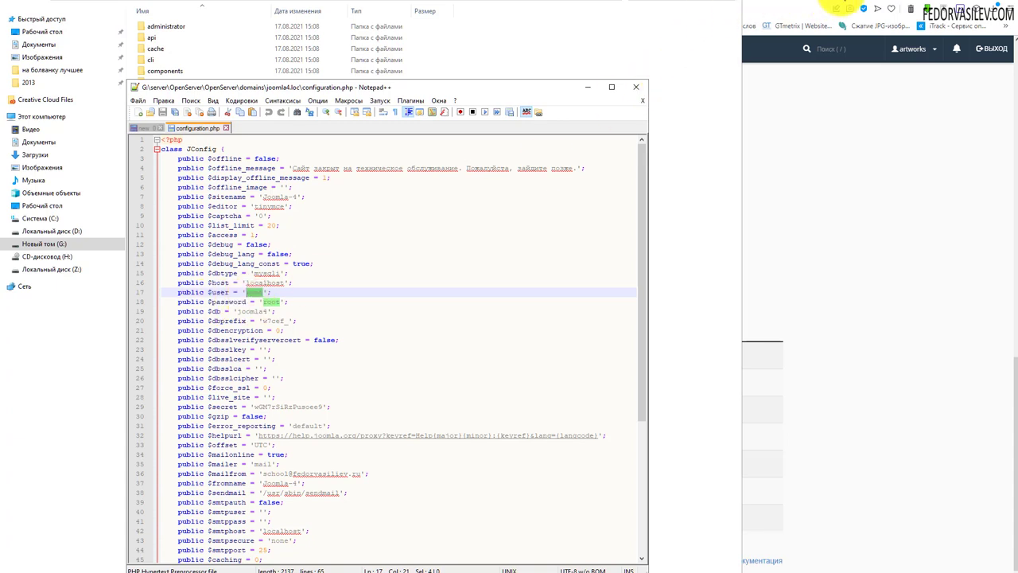
pyautogui.click(832, 425)
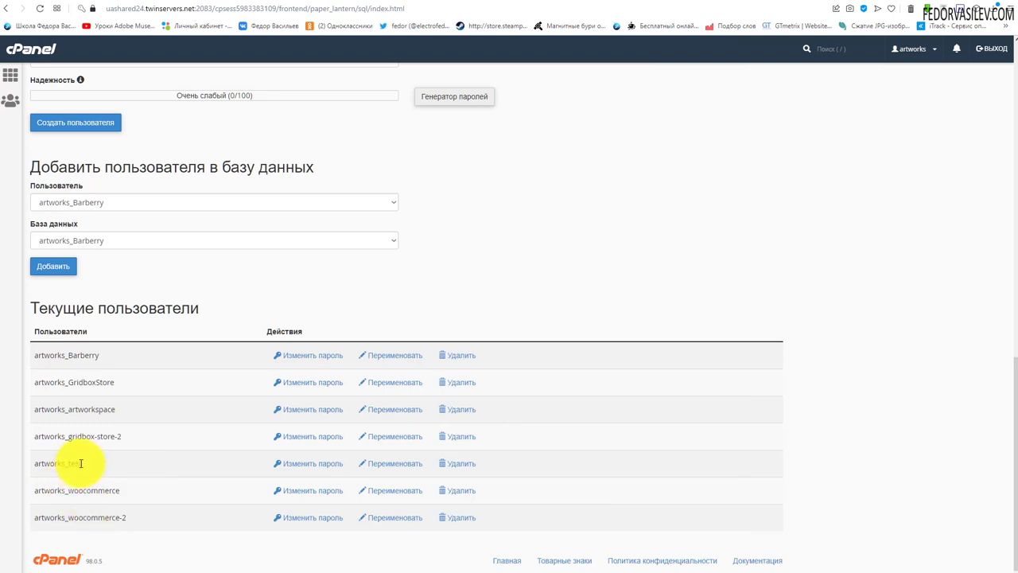
pyautogui.moveTo(81, 463); pyautogui.dragTo(32, 471)
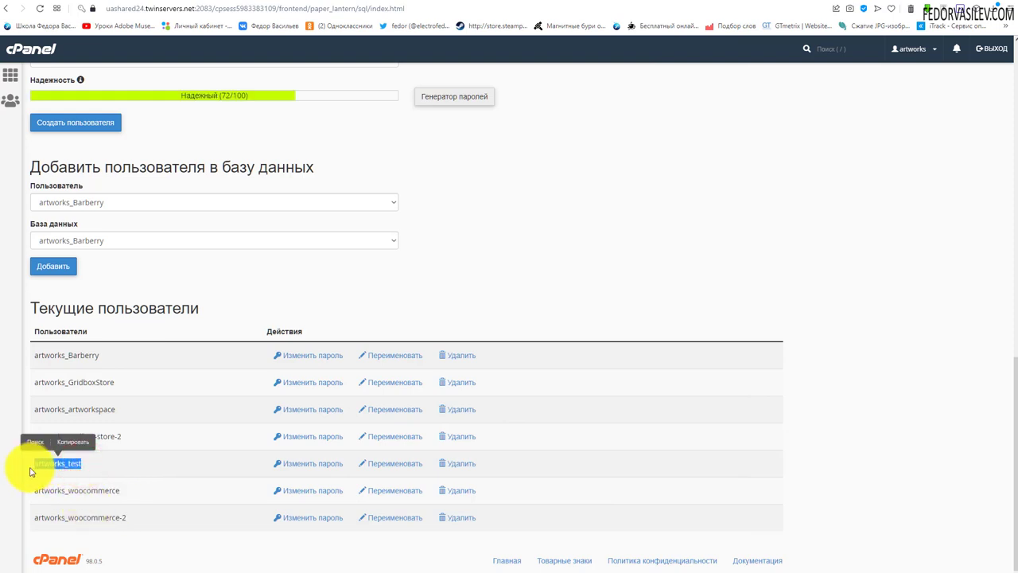
pyautogui.click(77, 444)
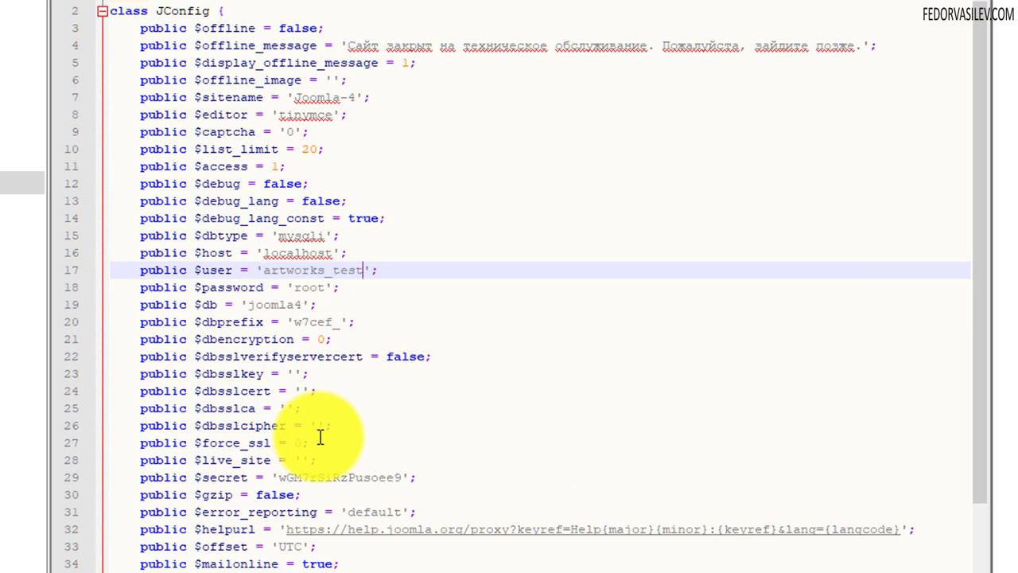
pyautogui.moveTo(389, 270); pyautogui.dragTo(256, 272)
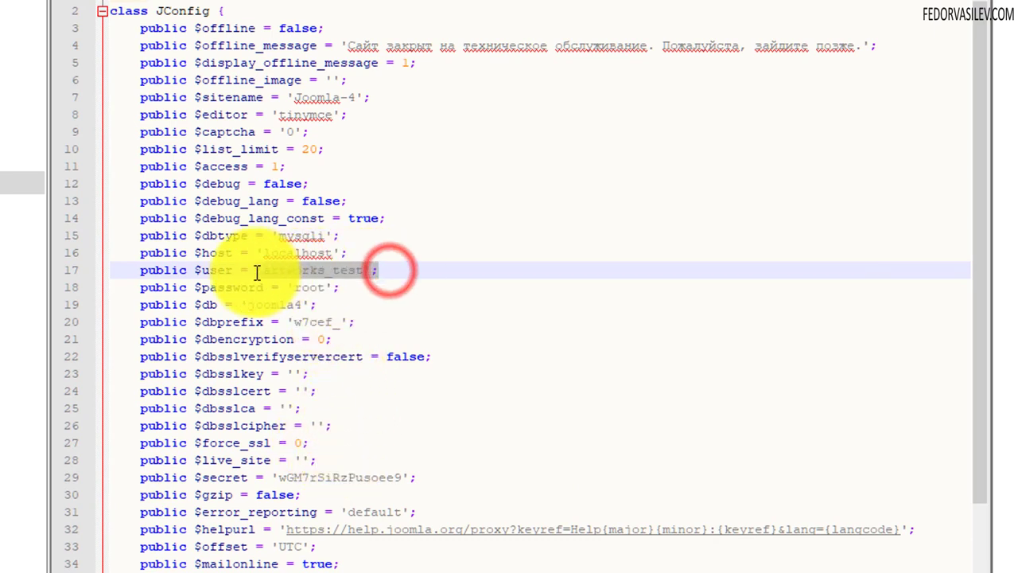
pyautogui.doubleClick(208, 305)
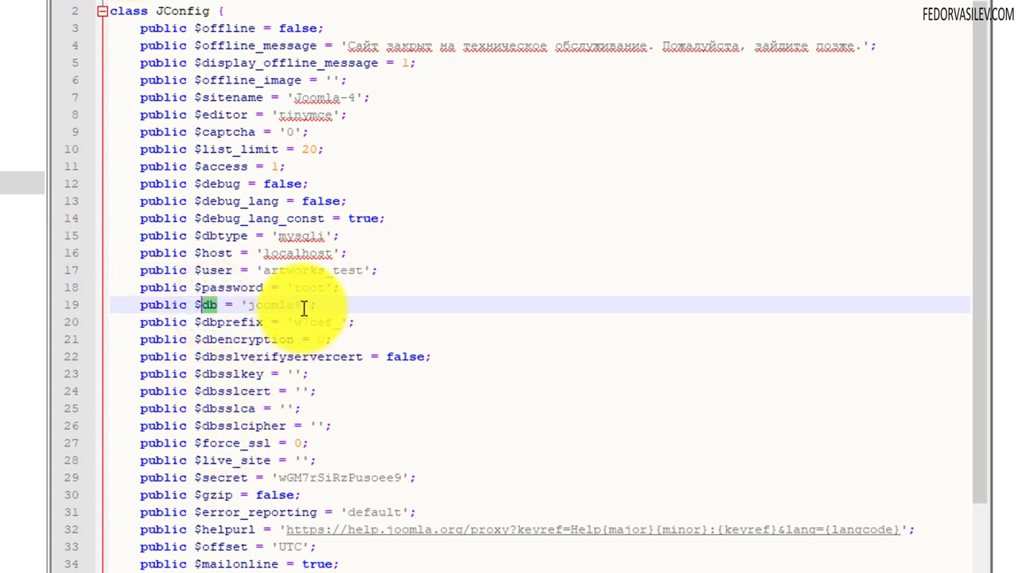
pyautogui.moveTo(302, 305); pyautogui.dragTo(248, 305)
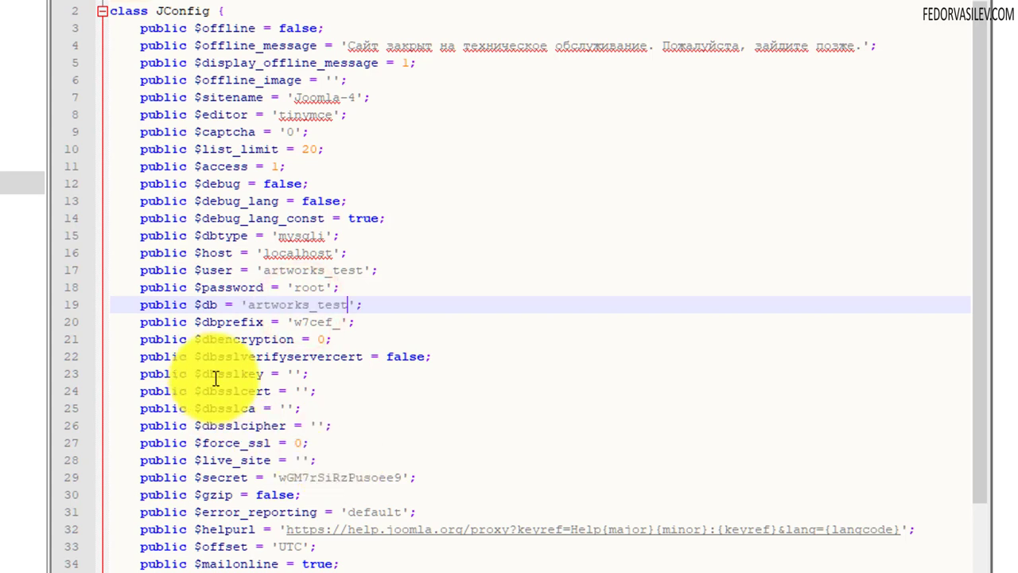
# Replace the $password value in configuration.php with the hosting database user's password and save the file
pyautogui.doubleClick(308, 288)
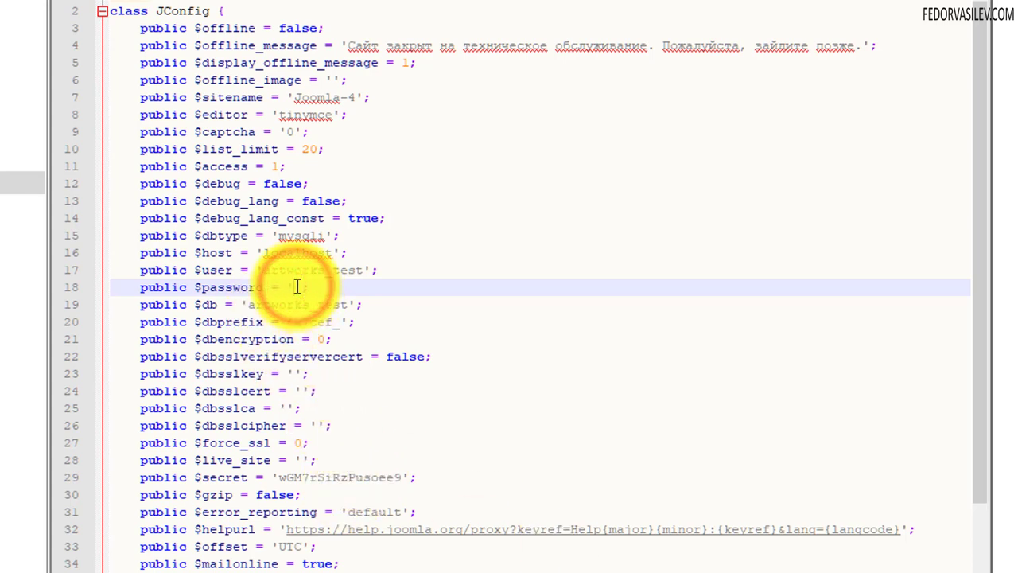
pyautogui.hotkey('ctrl', 'v')
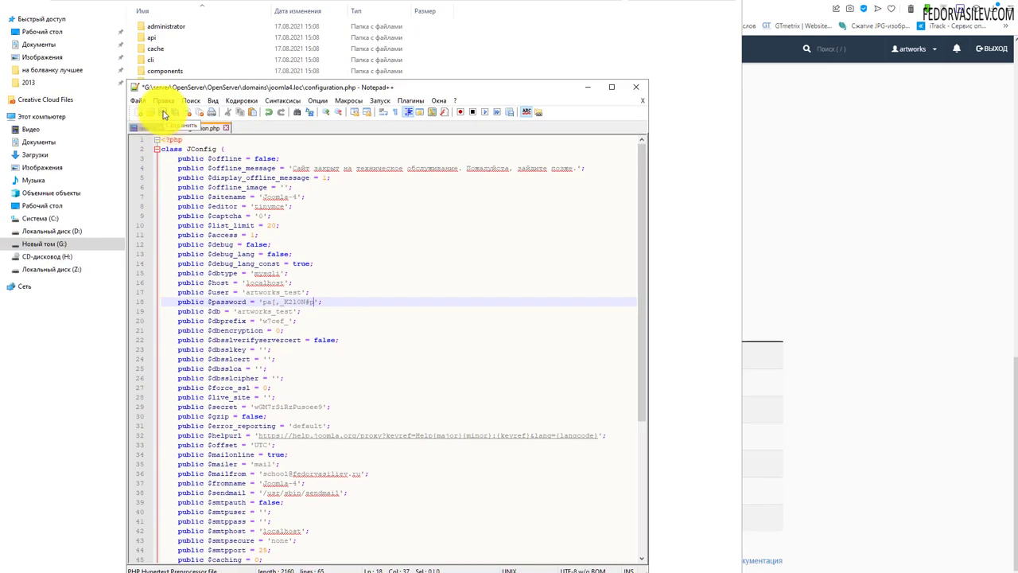
pyautogui.click(163, 113)
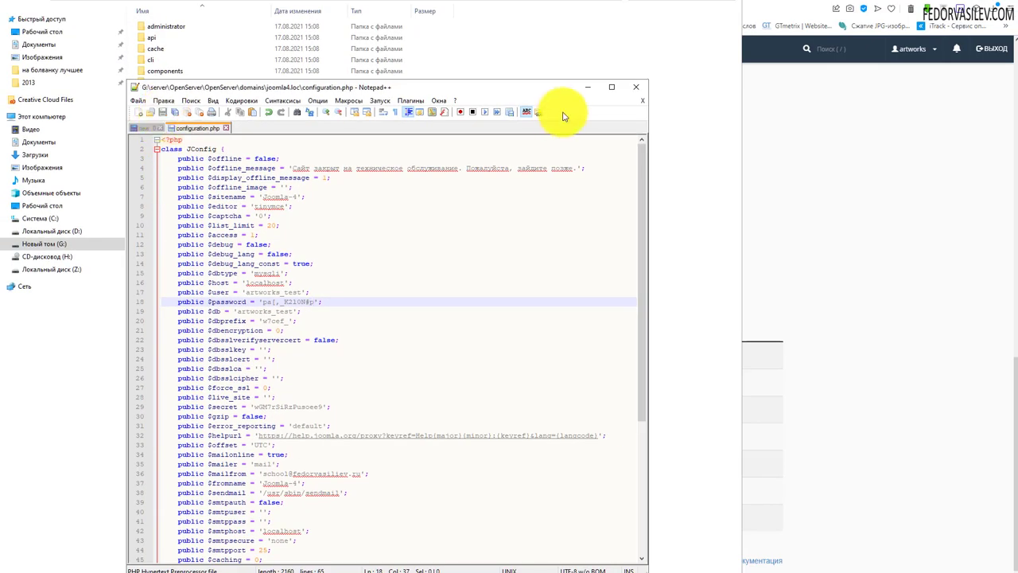
pyautogui.click(587, 89)
# Pack all files and folders of the joomla4.loc site into joomla4.loc.zip in ZIP format, with testing of archived files enabled
pyautogui.click(173, 193)
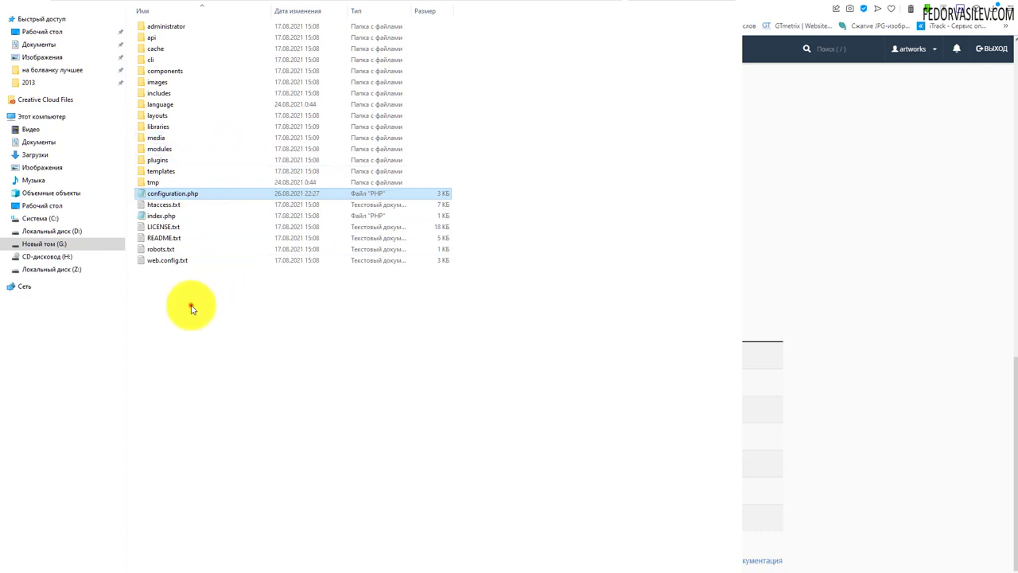
pyautogui.moveTo(191, 308); pyautogui.dragTo(160, 32)
pyautogui.rightClick(161, 31)
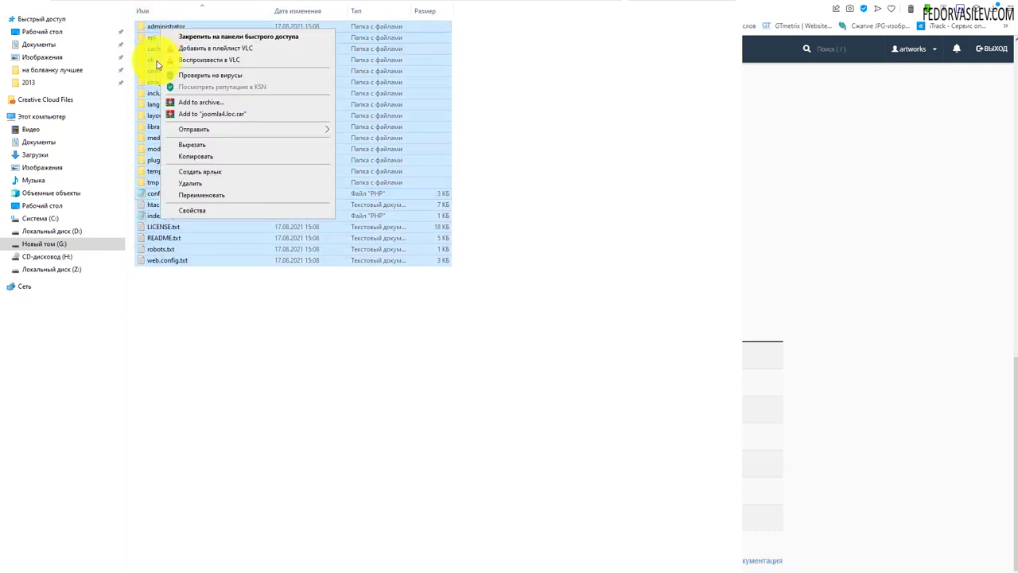
pyautogui.click(177, 103)
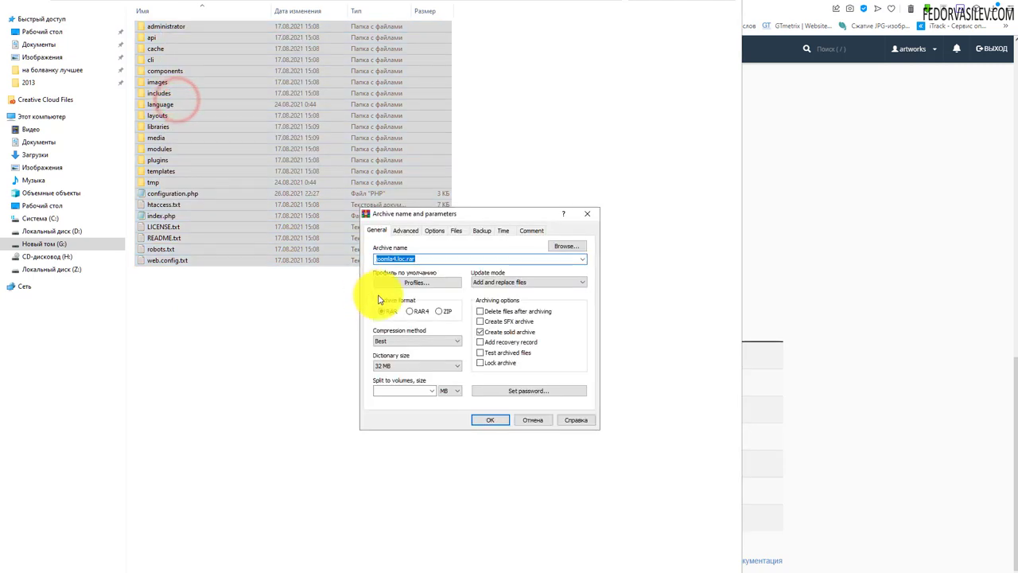
pyautogui.click(438, 311)
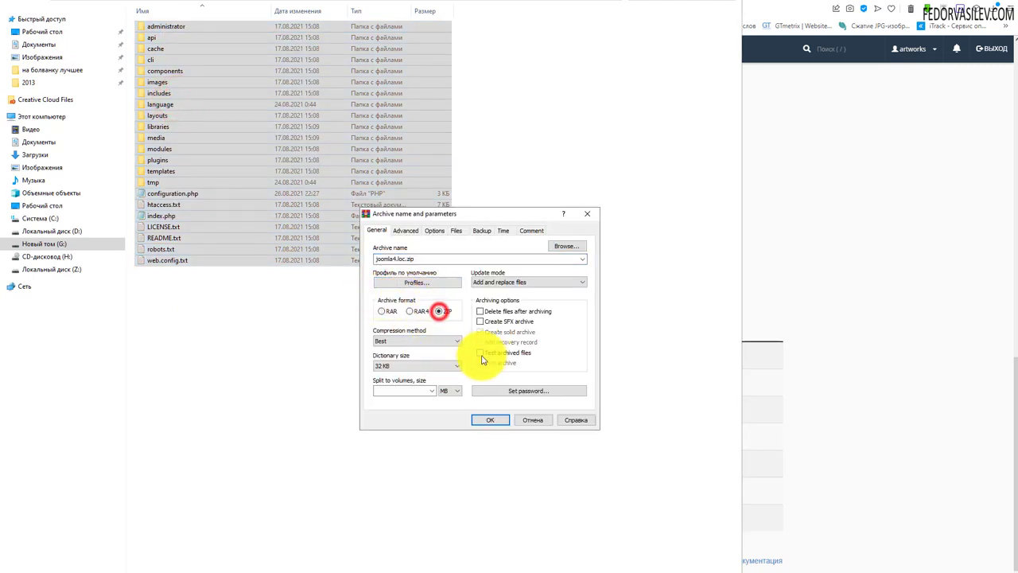
pyautogui.click(480, 353)
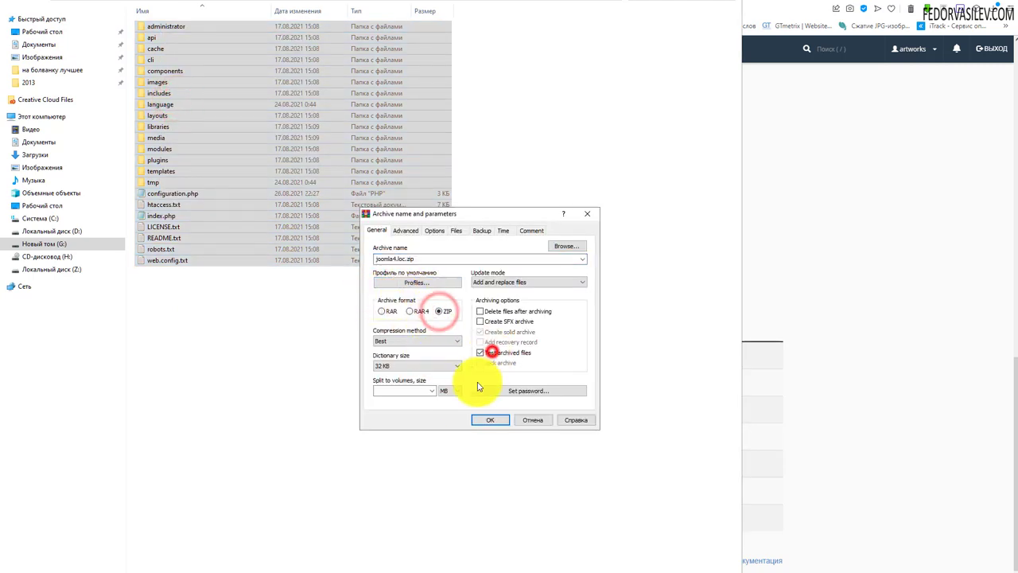
pyautogui.click(490, 420)
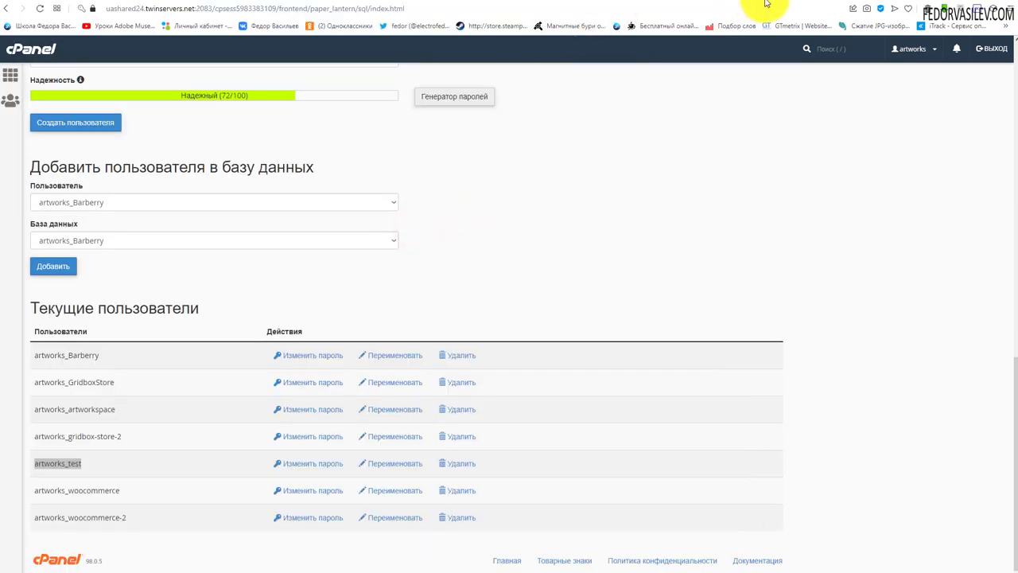
# Switch to the hosting's phpMyAdmin and import joomla4.sql into the artworks_test database
pyautogui.click(783, 4)
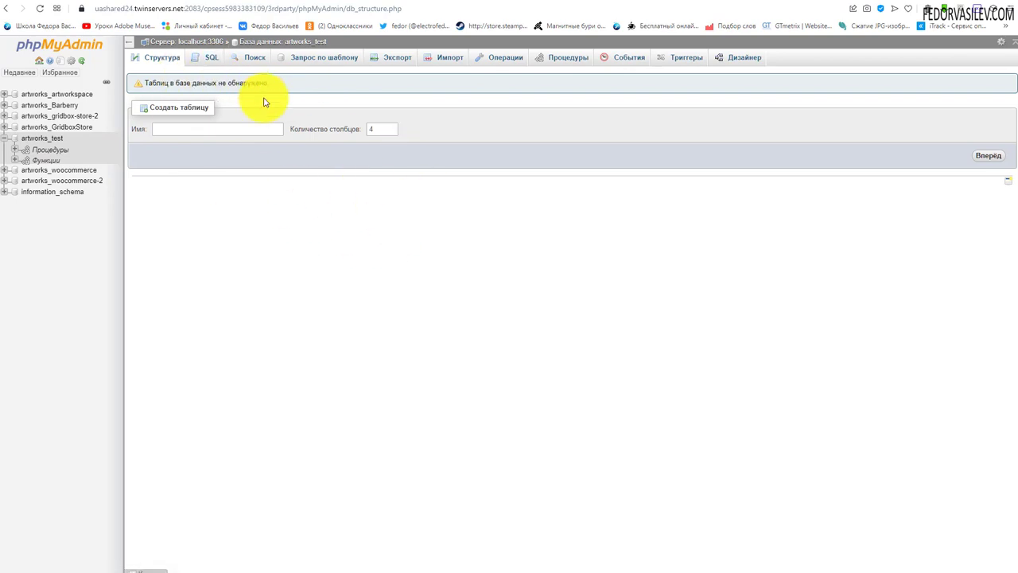
pyautogui.click(447, 59)
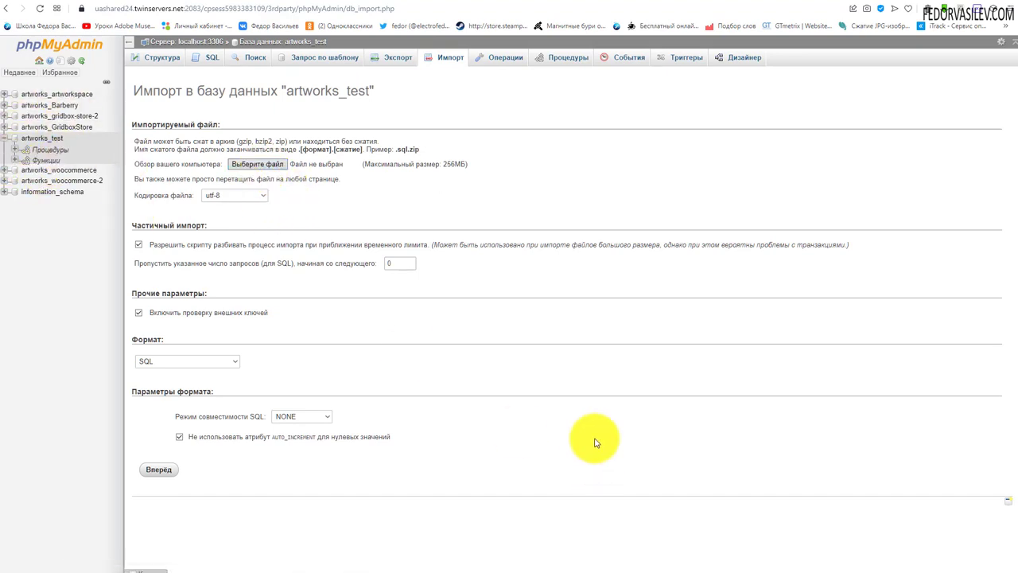
pyautogui.click(252, 168)
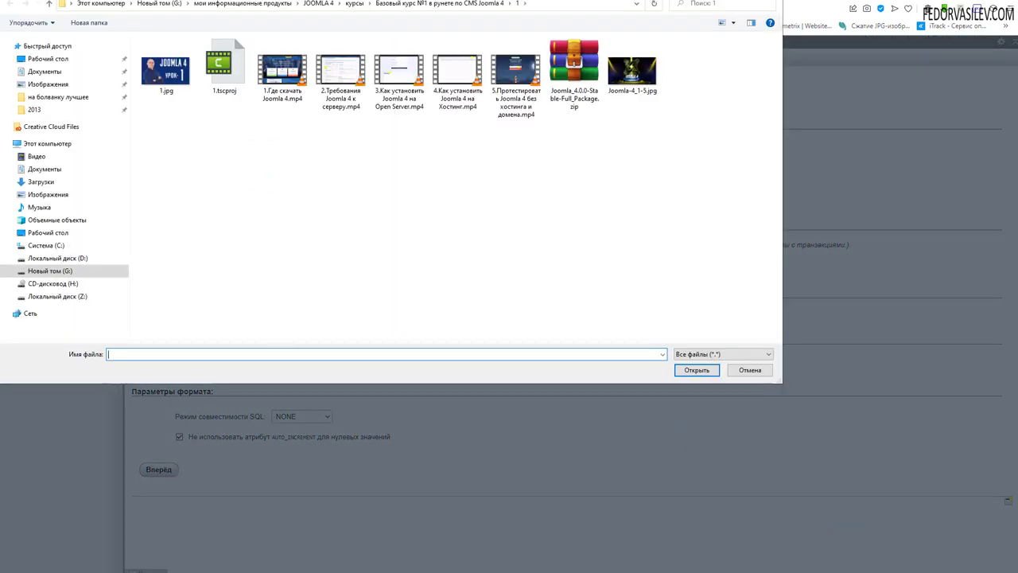
pyautogui.doubleClick(154, 50)
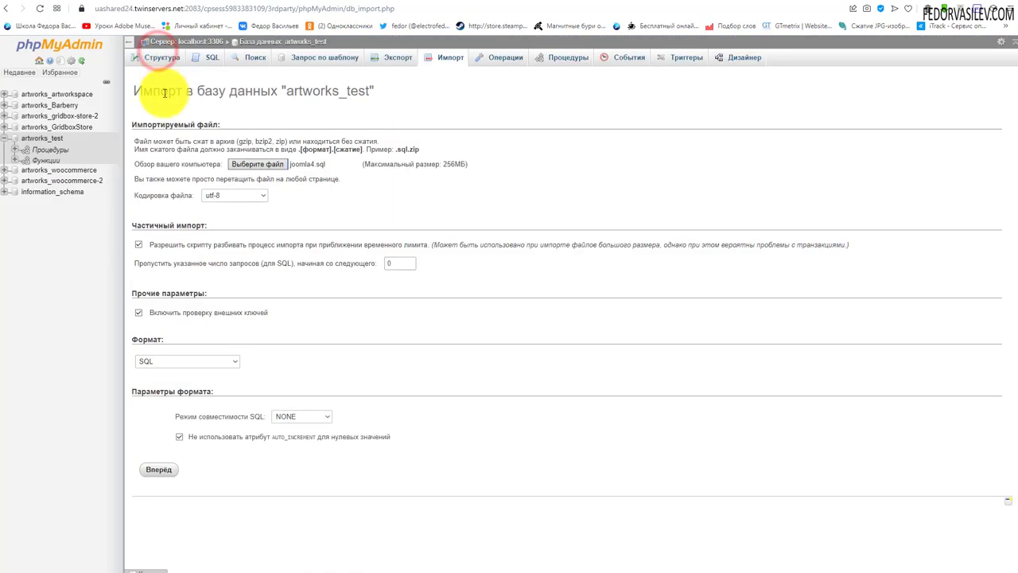
pyautogui.click(156, 469)
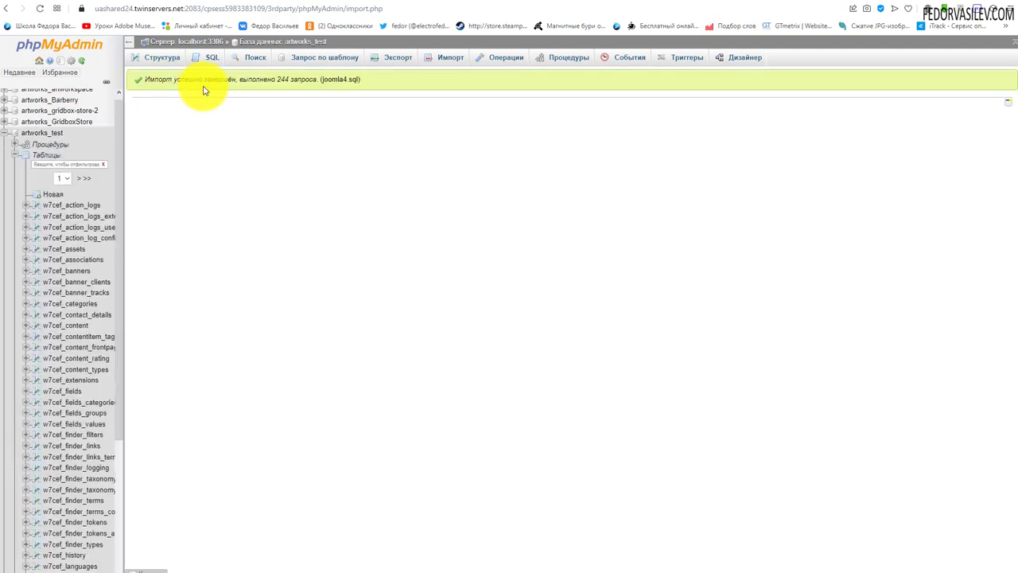
# Open the structure of the artworks_test database and look through its list of imported tables
pyautogui.click(41, 105)
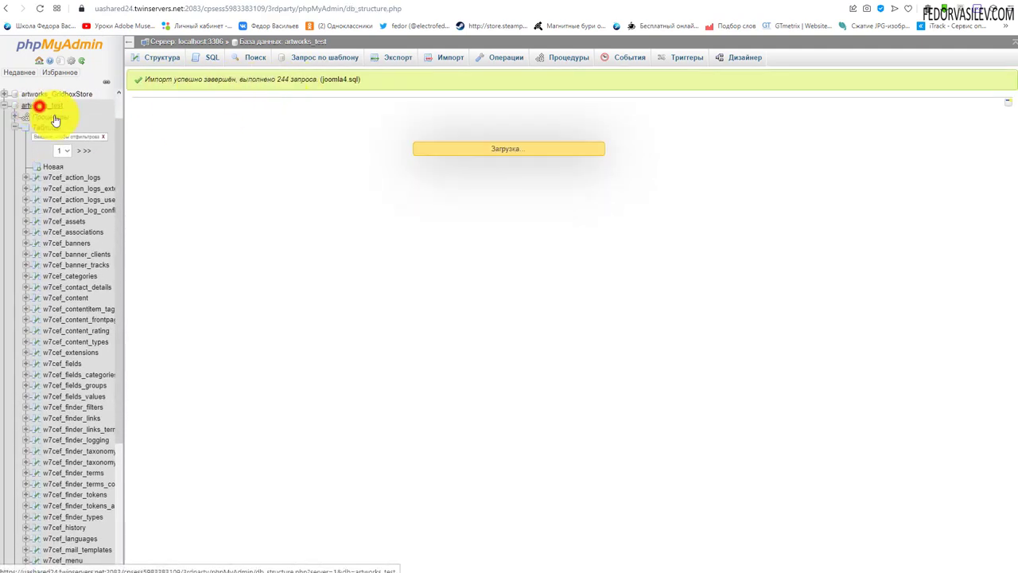
pyautogui.scroll(-10, 295, 175)
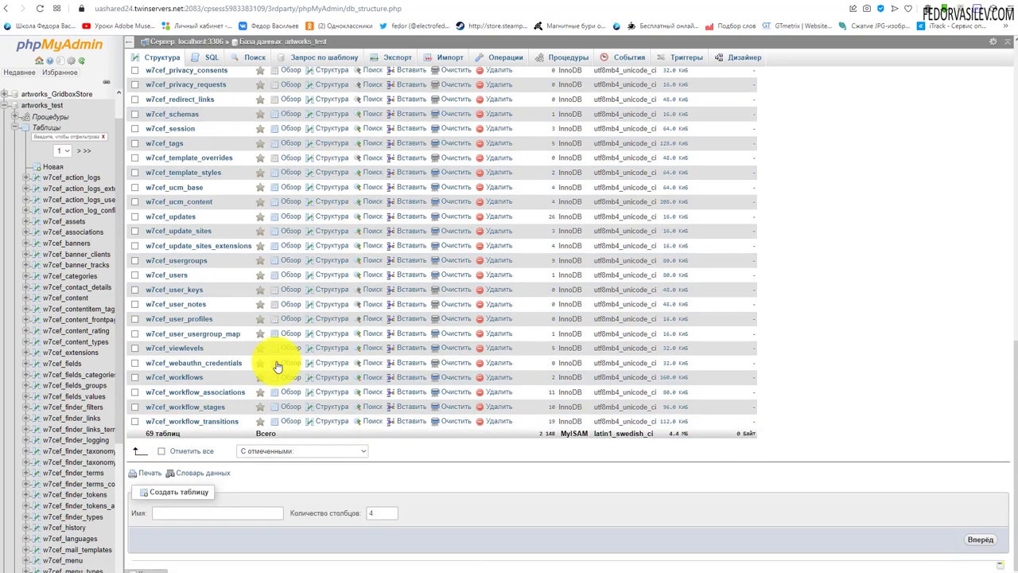
pyautogui.scroll(10, 374, 271)
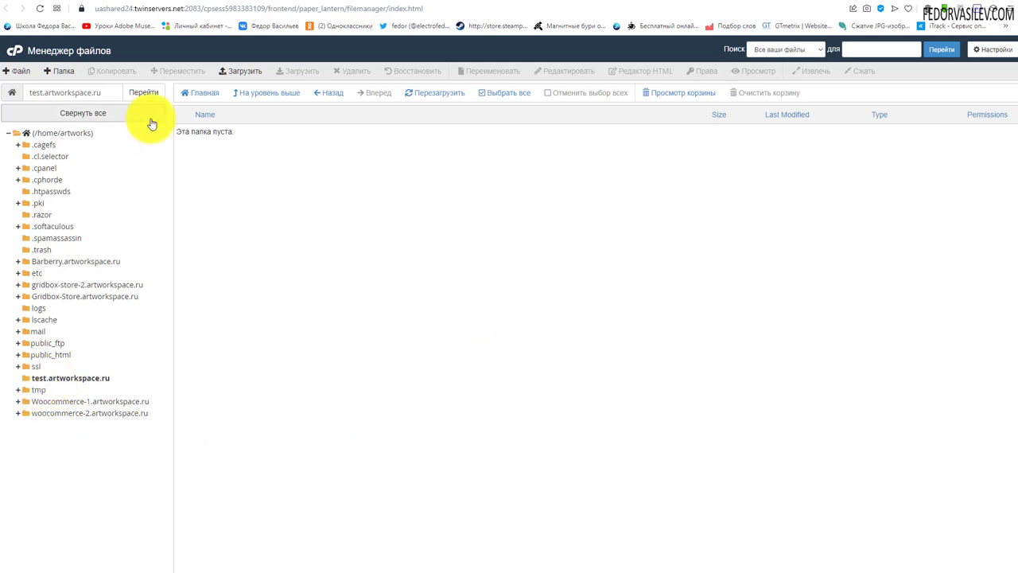
# Upload joomla4.loc.zip from the local site folder to the test.artworkspace.ru folder with cPanel's file manager
pyautogui.click(241, 75)
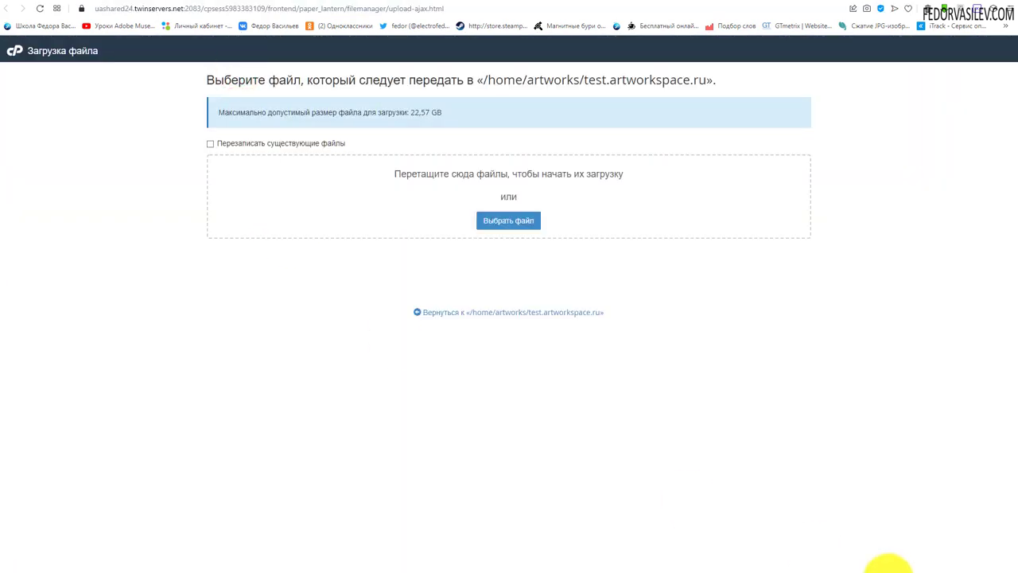
pyautogui.hotkey('alt', 'Tab')
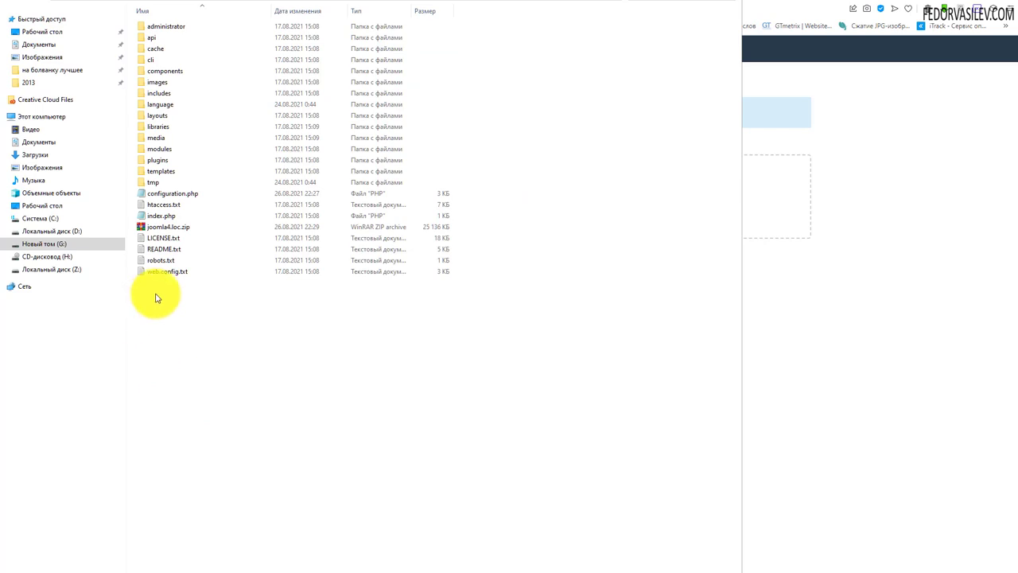
pyautogui.click(159, 226)
pyautogui.moveTo(141, 227); pyautogui.dragTo(770, 205)
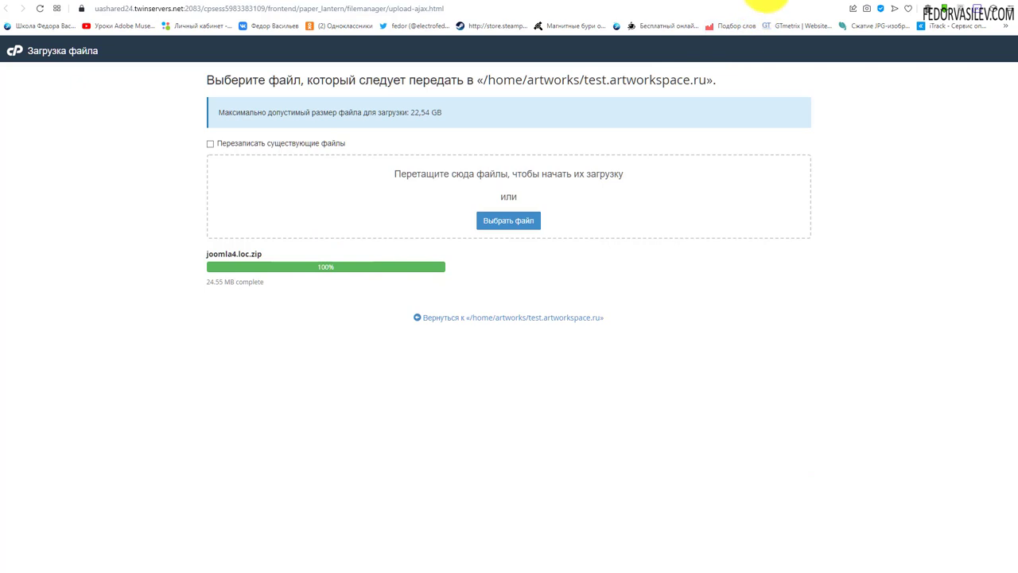
# Extract joomla4.loc.zip into the test.artworkspace.ru folder with the hosting's file manager and dismiss the extraction results
pyautogui.click(764, 2)
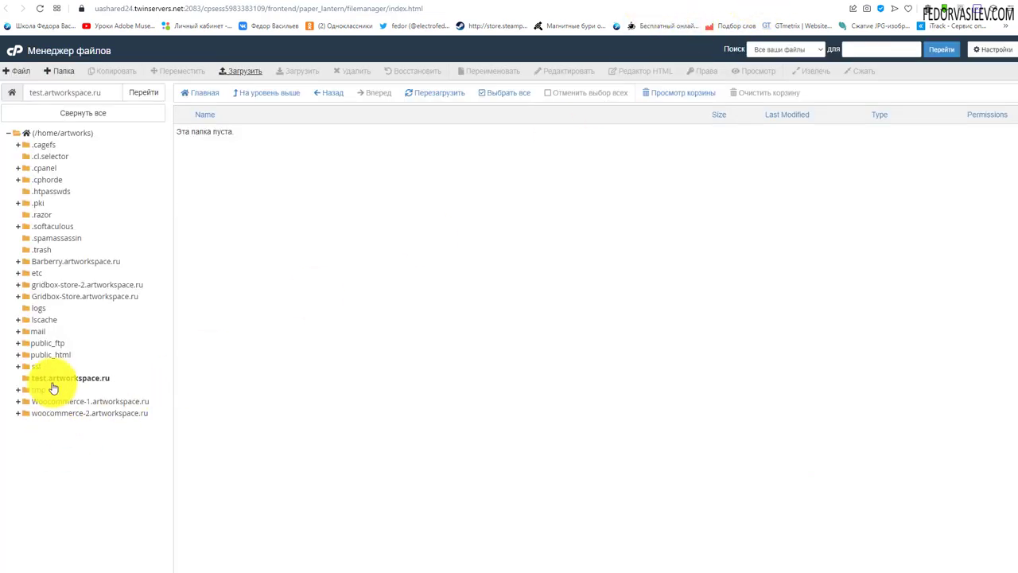
pyautogui.click(50, 381)
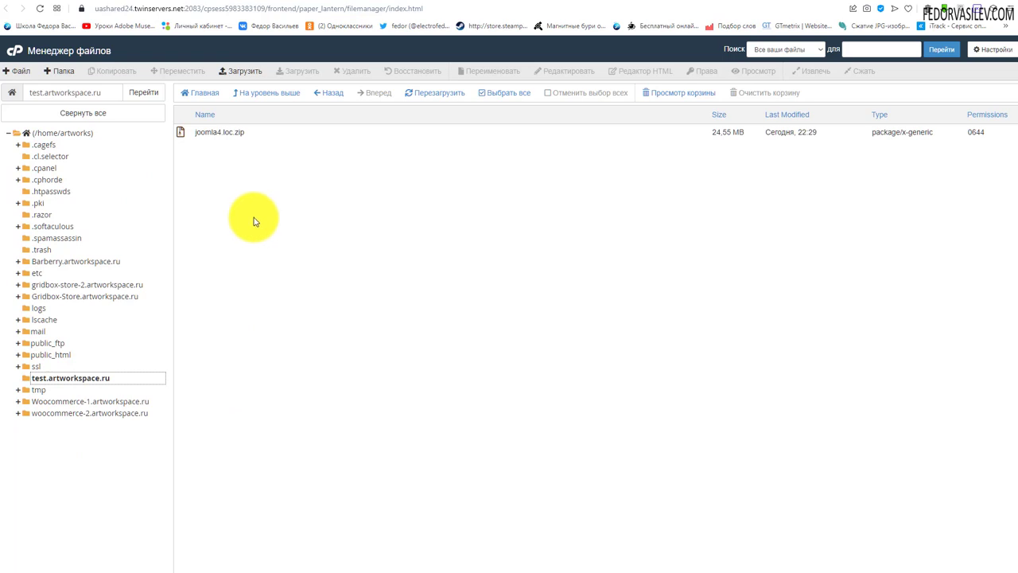
pyautogui.click(216, 131)
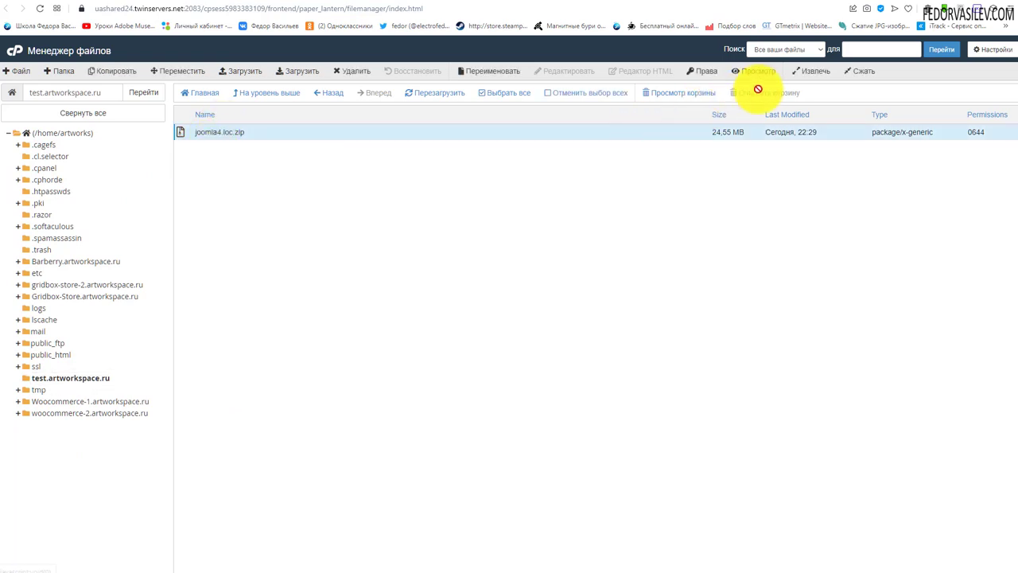
pyautogui.click(812, 71)
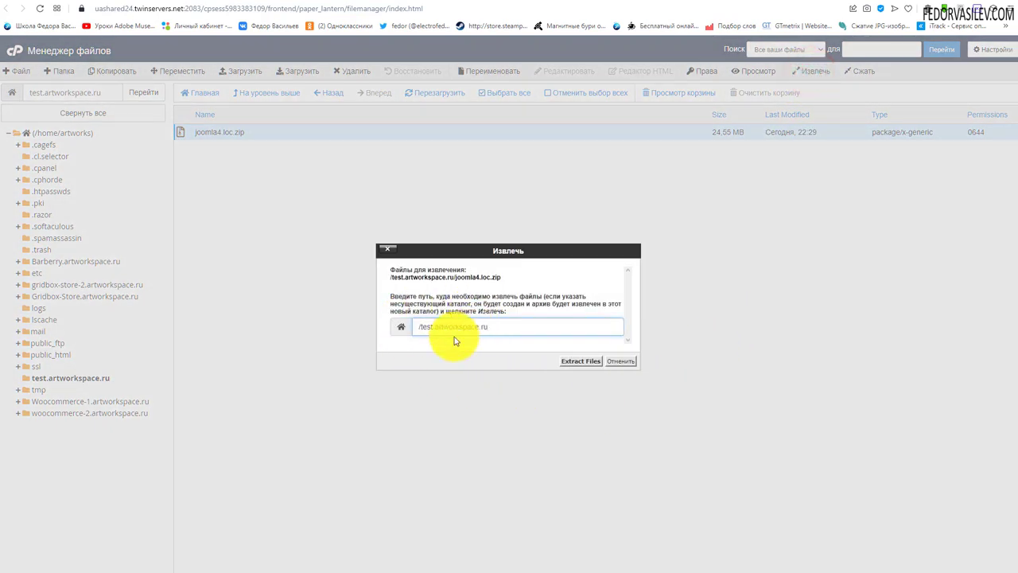
pyautogui.click(577, 367)
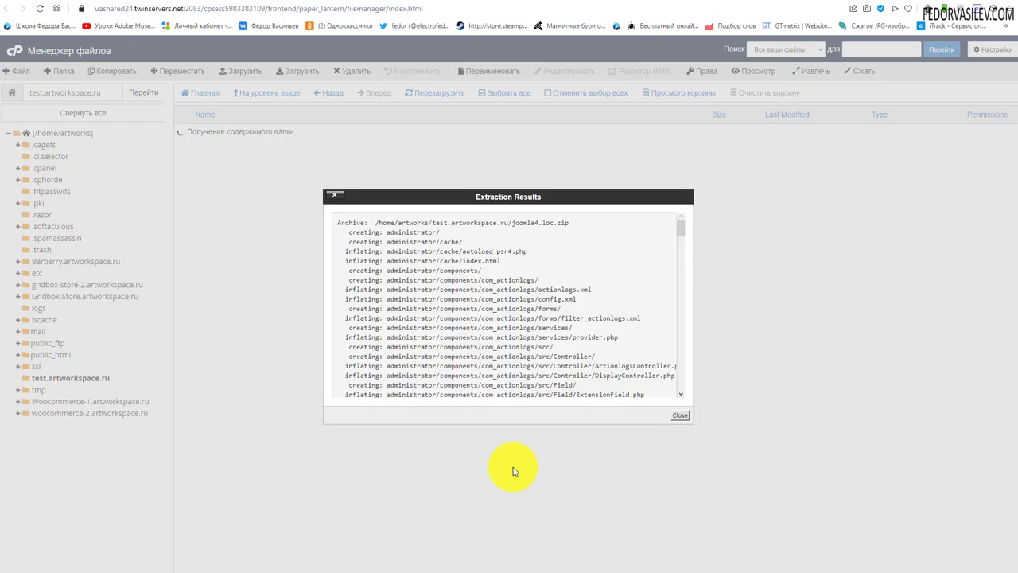
pyautogui.click(678, 418)
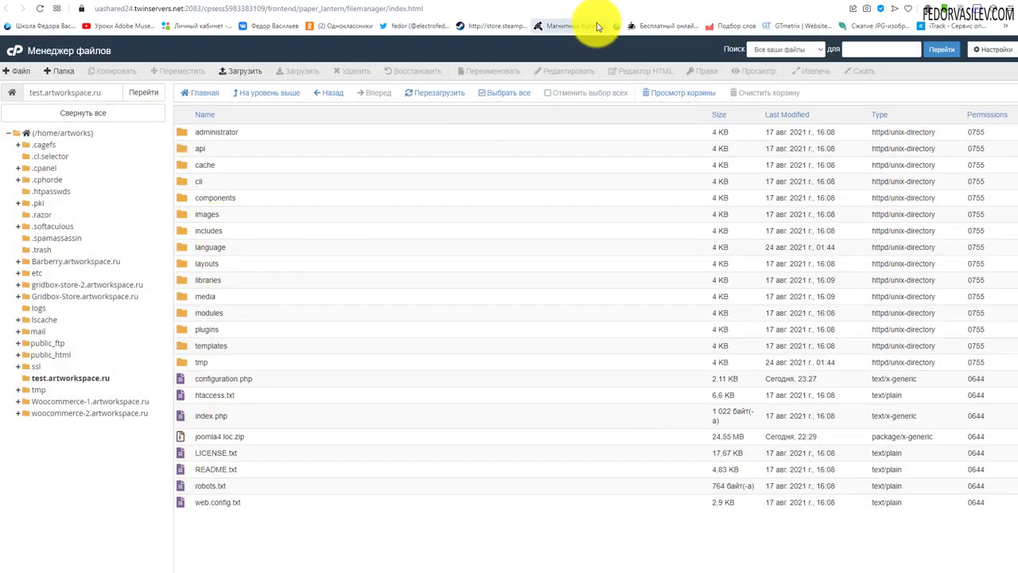
# Reload test.artworkspace.ru and look through the transferred site's home page, including its Справка menu, content and footer
pyautogui.click(580, 1)
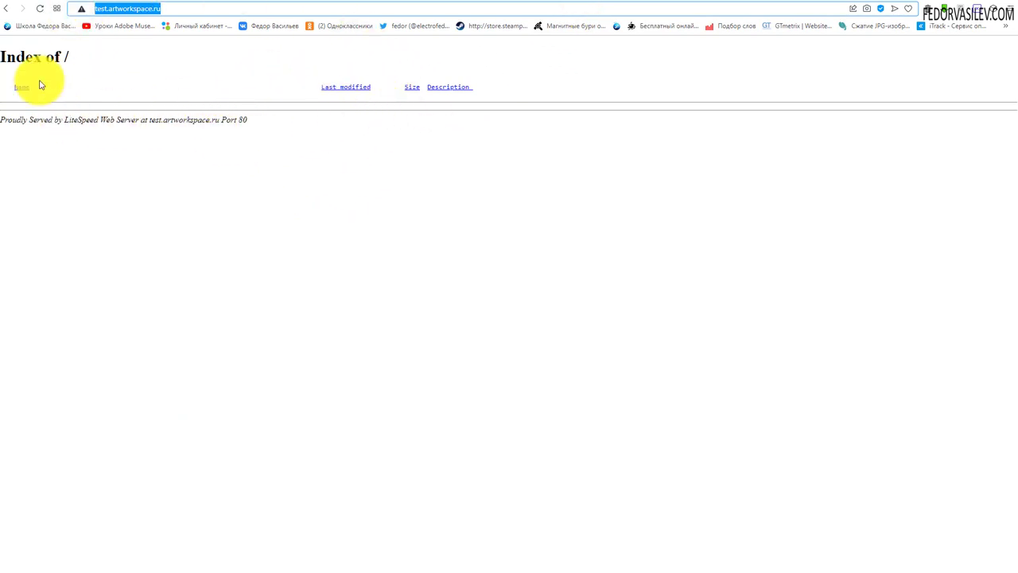
pyautogui.click(40, 10)
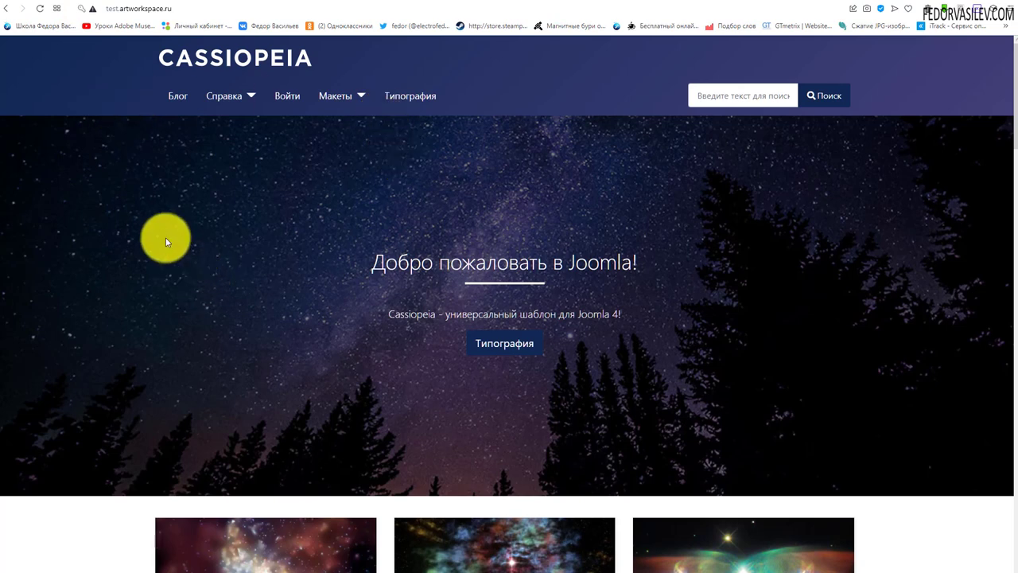
pyautogui.click(250, 97)
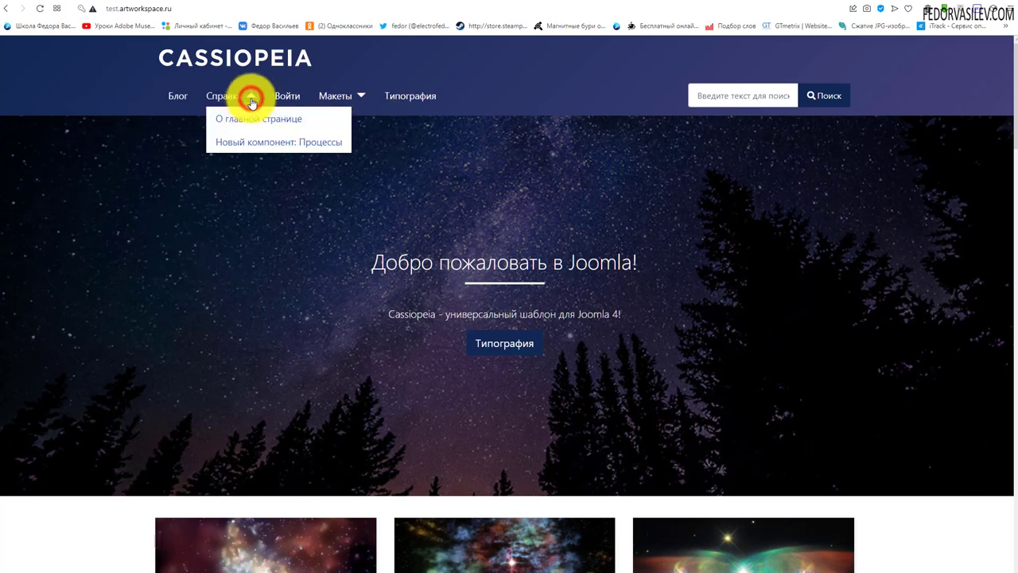
pyautogui.click(515, 195)
pyautogui.scroll(-20, 264, 198)
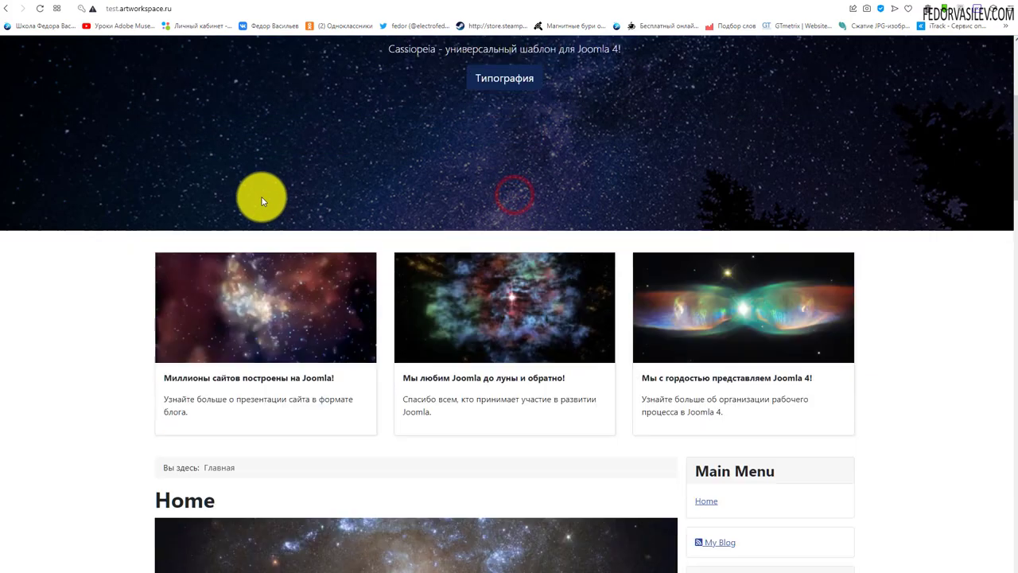
pyautogui.scroll(-8, 259, 204)
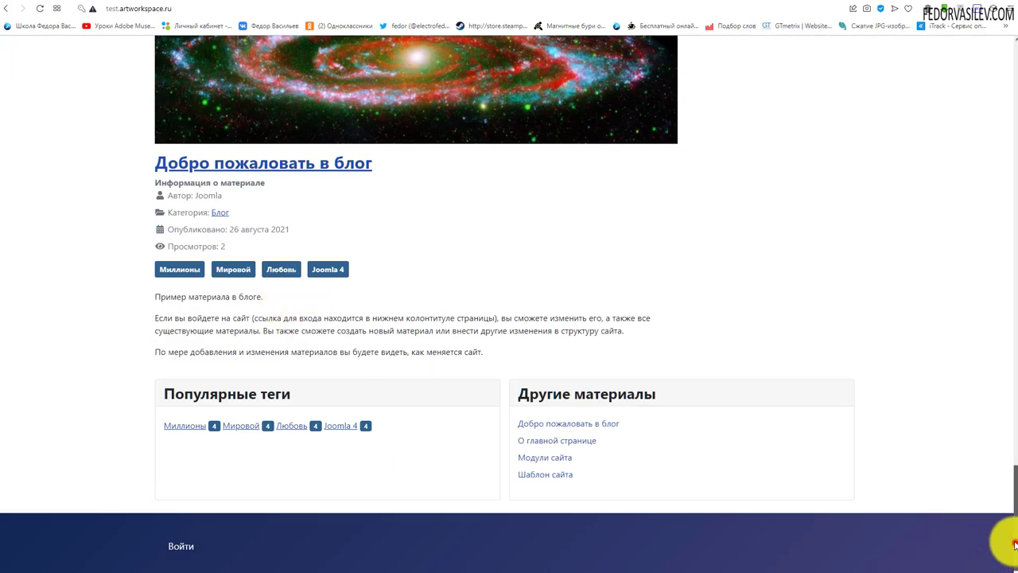
pyautogui.moveTo(1014, 544); pyautogui.dragTo(1000, 69)
pyautogui.scroll(-4, 296, 234)
pyautogui.click(251, 188)
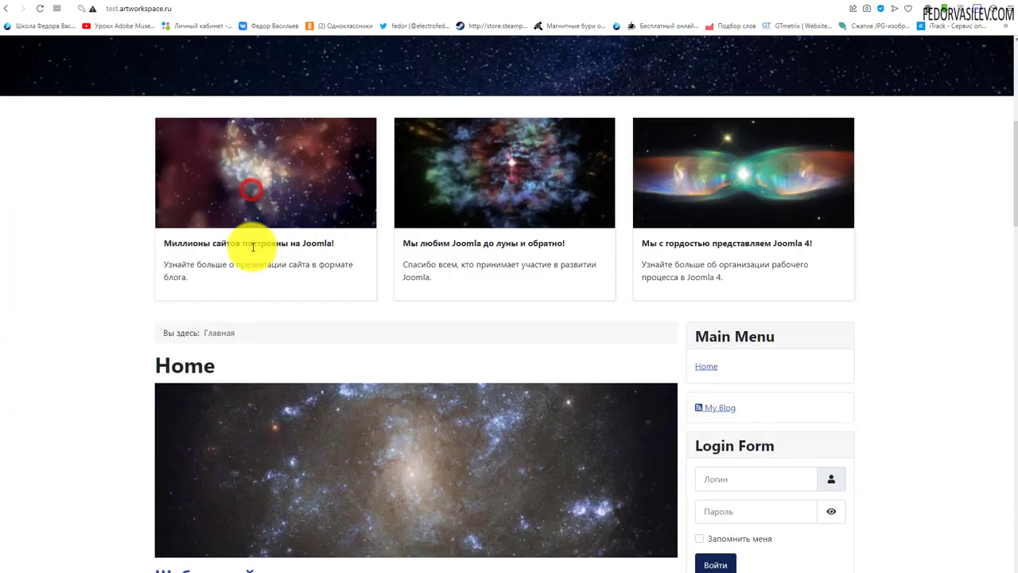
# Open the article "Шаблон сайта" from the home page and look over its content
pyautogui.scroll(-3, 259, 350)
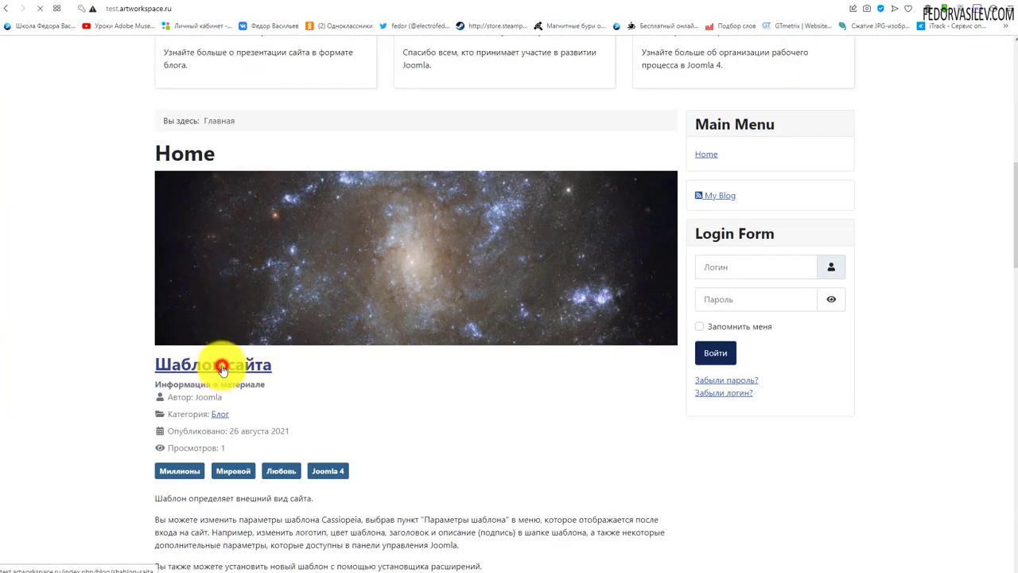
pyautogui.scroll(-4, 326, 295)
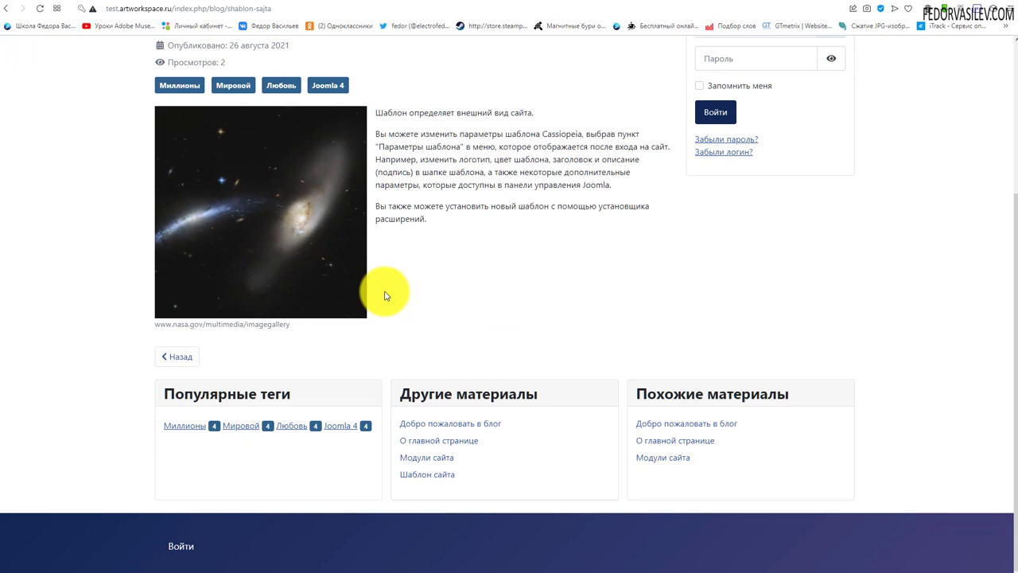
pyautogui.scroll(5, 557, 382)
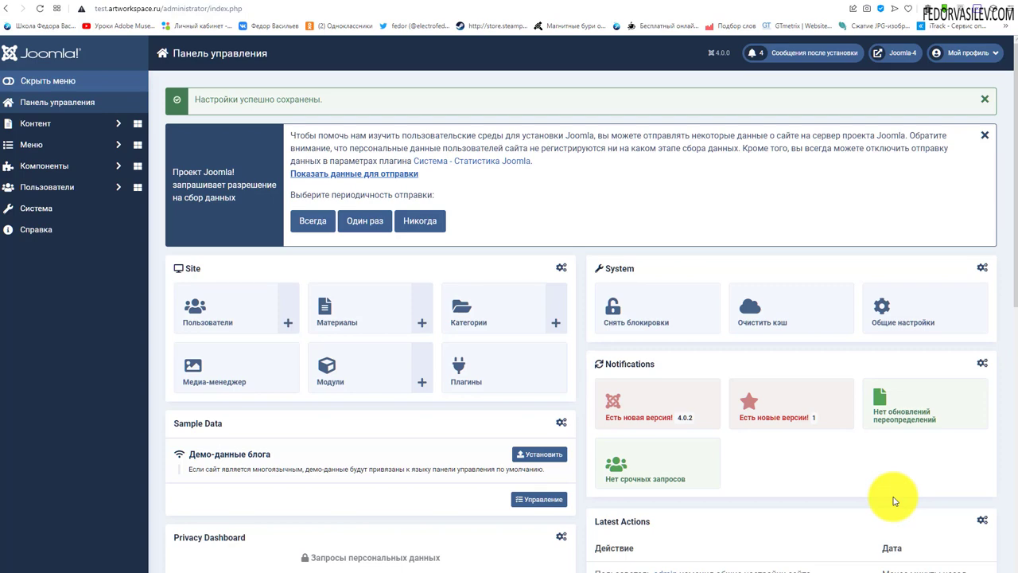
# Open the system warnings in the test site's Joomla administration and read the PHP configuration notices
pyautogui.click(47, 210)
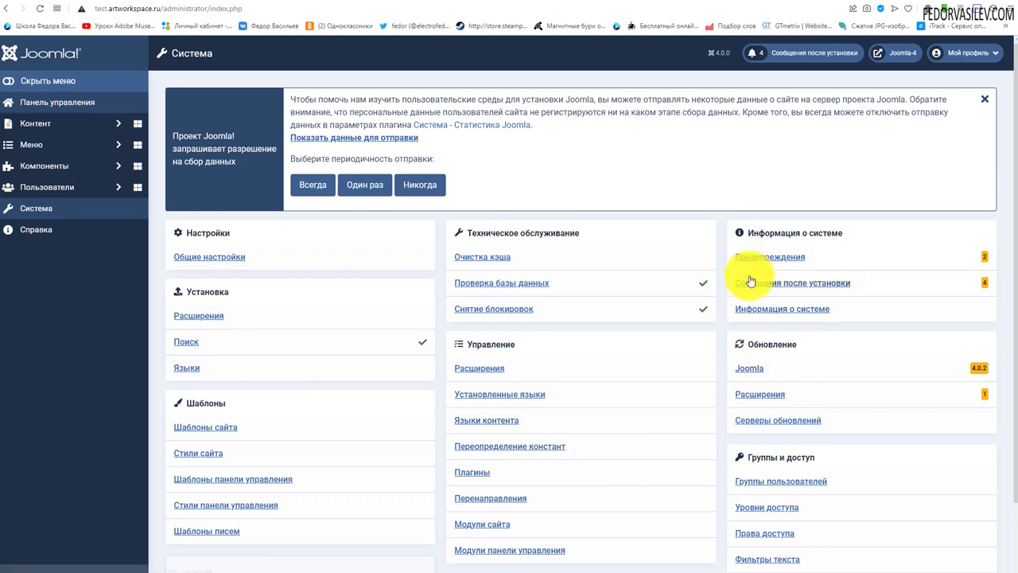
pyautogui.click(770, 255)
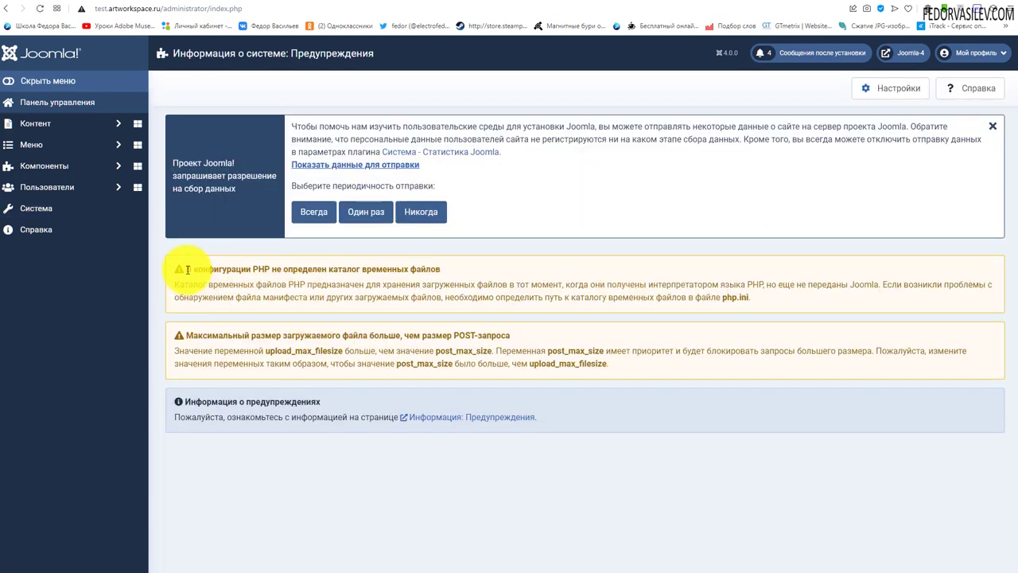
pyautogui.moveTo(187, 270); pyautogui.dragTo(493, 363)
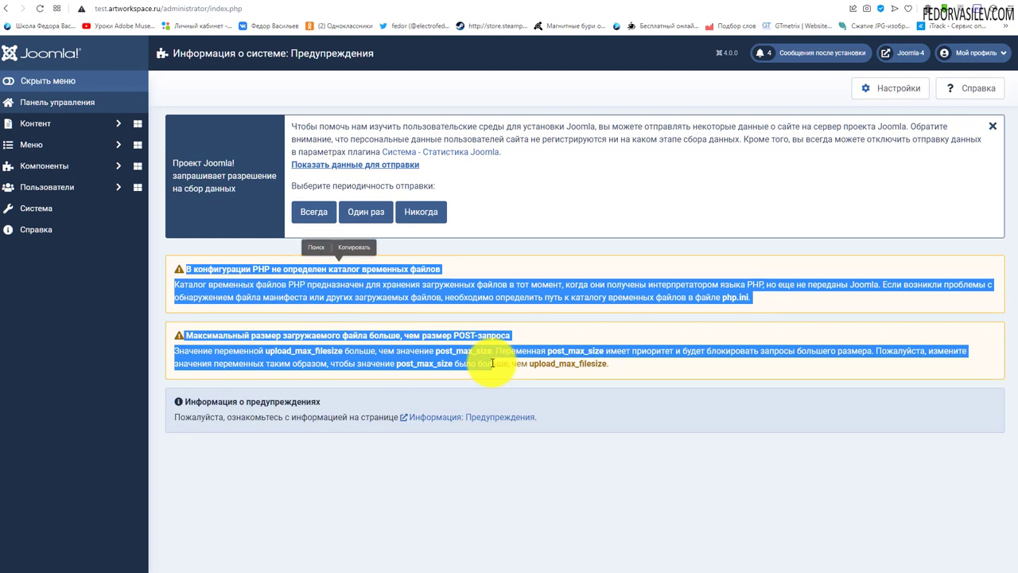
pyautogui.click(310, 295)
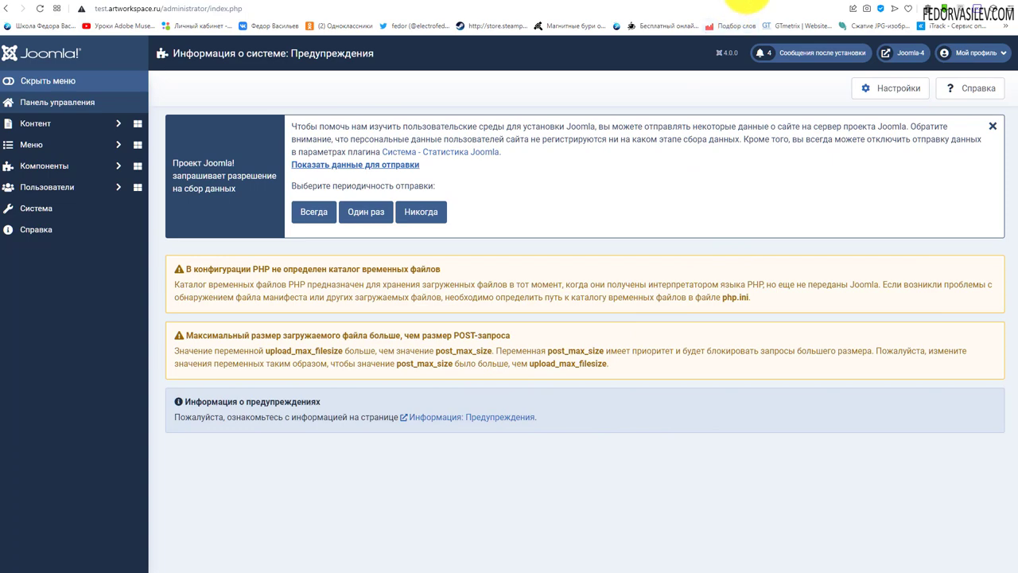
# Switch to the hosting's file manager and compare the hosting and local administrator/logs paths noted in Notepad
pyautogui.click(750, 4)
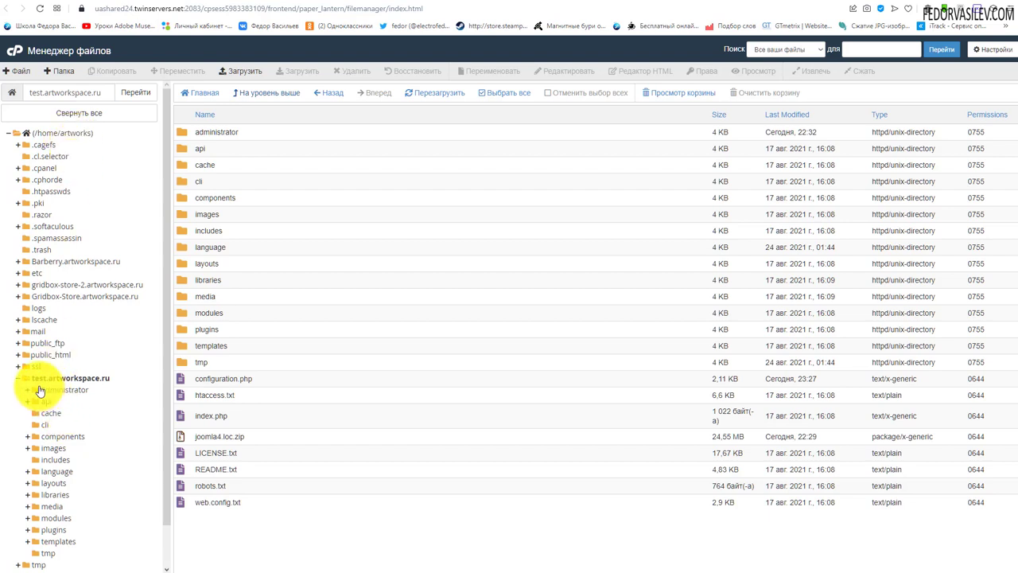
pyautogui.hotkey('alt', 'Tab')
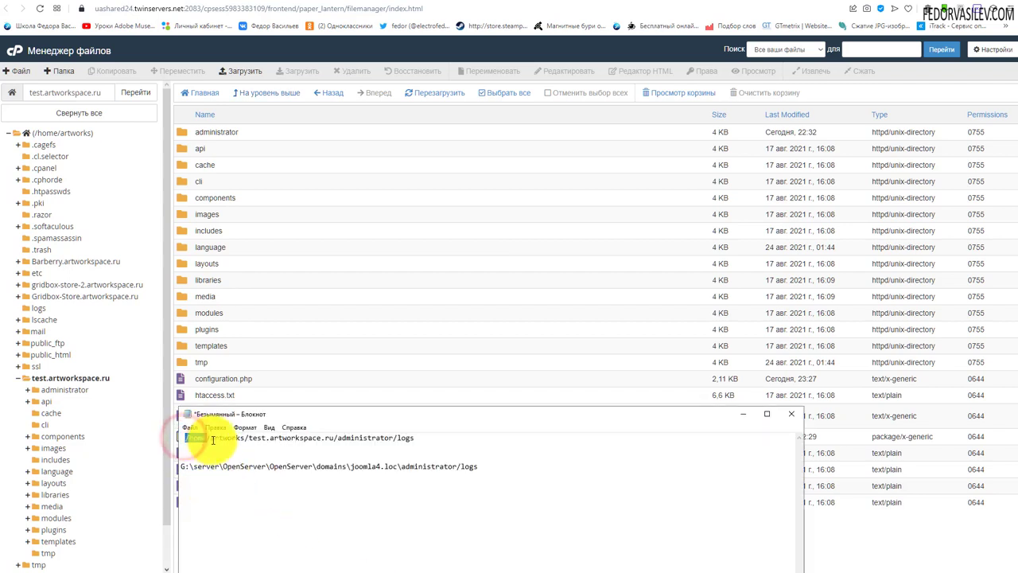
pyautogui.moveTo(185, 437)
pyautogui.mouseDown()
pyautogui.moveTo(374, 437)
pyautogui.moveTo(391, 447)
pyautogui.moveTo(416, 437)
pyautogui.moveTo(194, 438)
pyautogui.mouseUp()
pyautogui.click(317, 466)
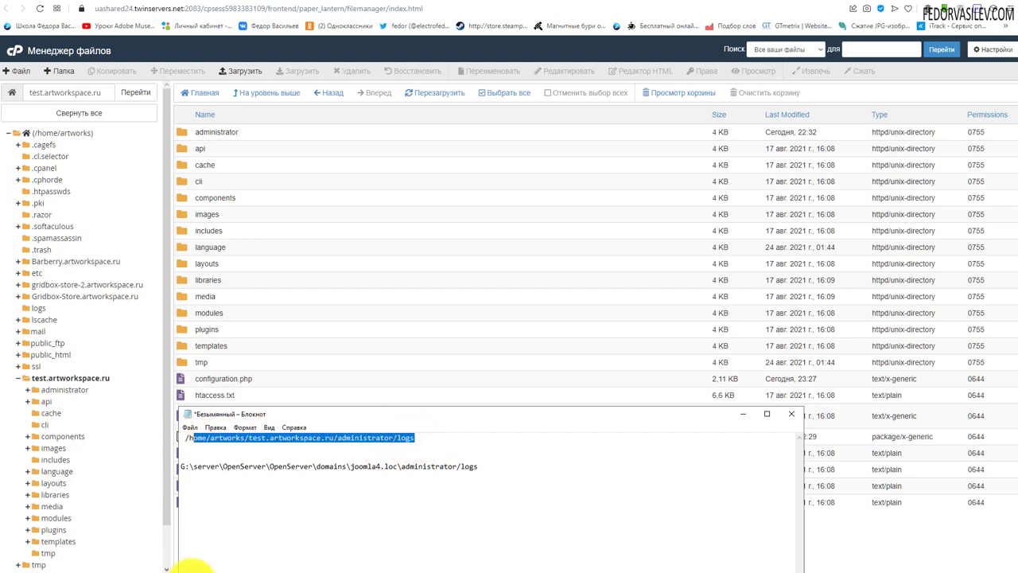
pyautogui.click(474, 487)
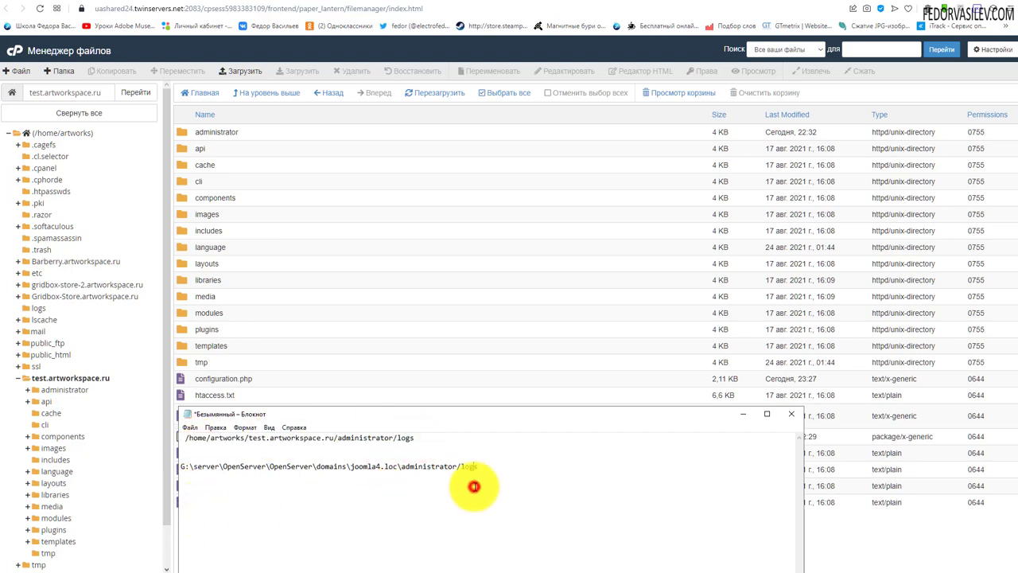
# Open the administrator folder of test.artworkspace.ru and select its logs folder
pyautogui.click(378, 342)
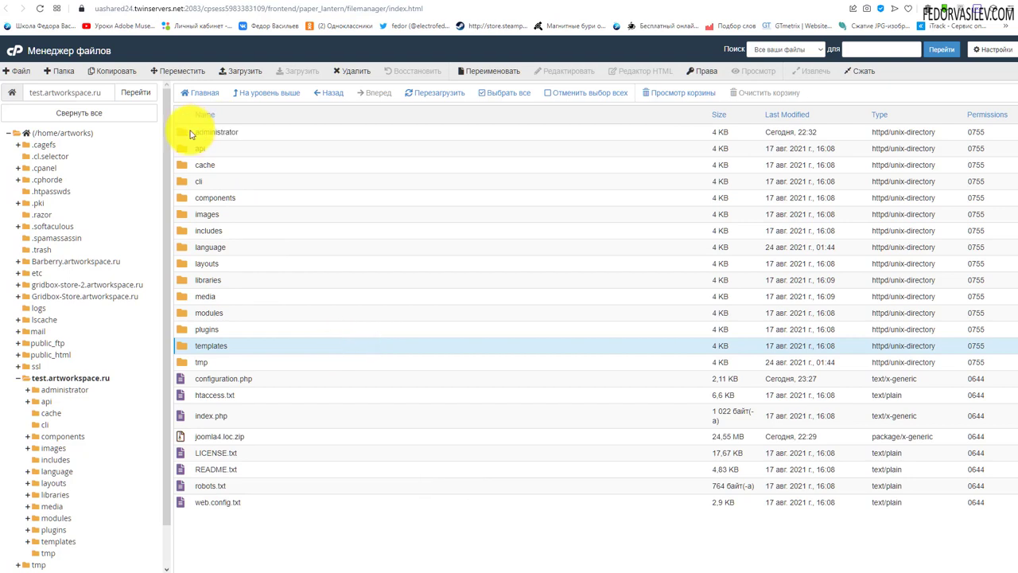
pyautogui.doubleClick(181, 131)
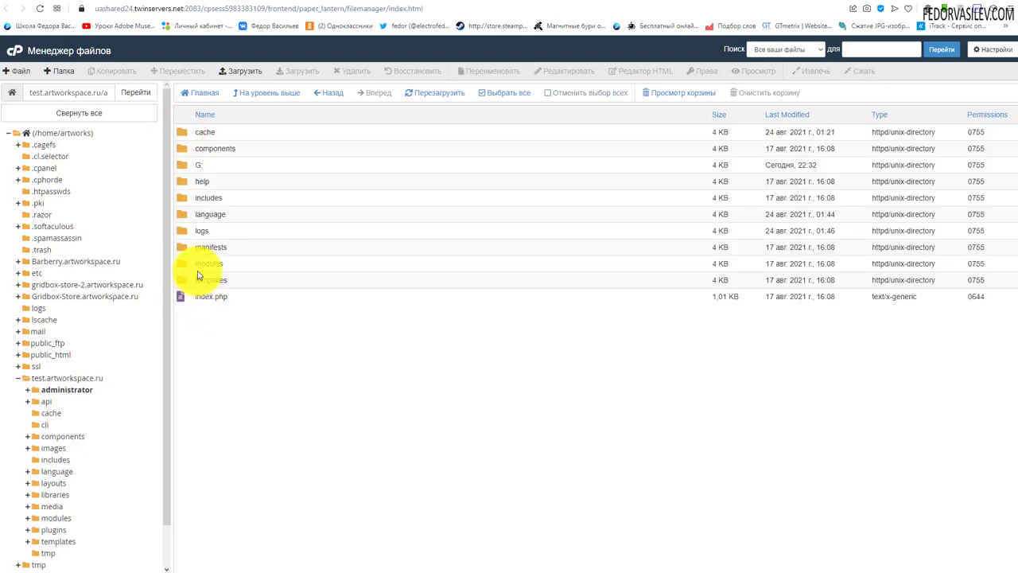
pyautogui.click(180, 230)
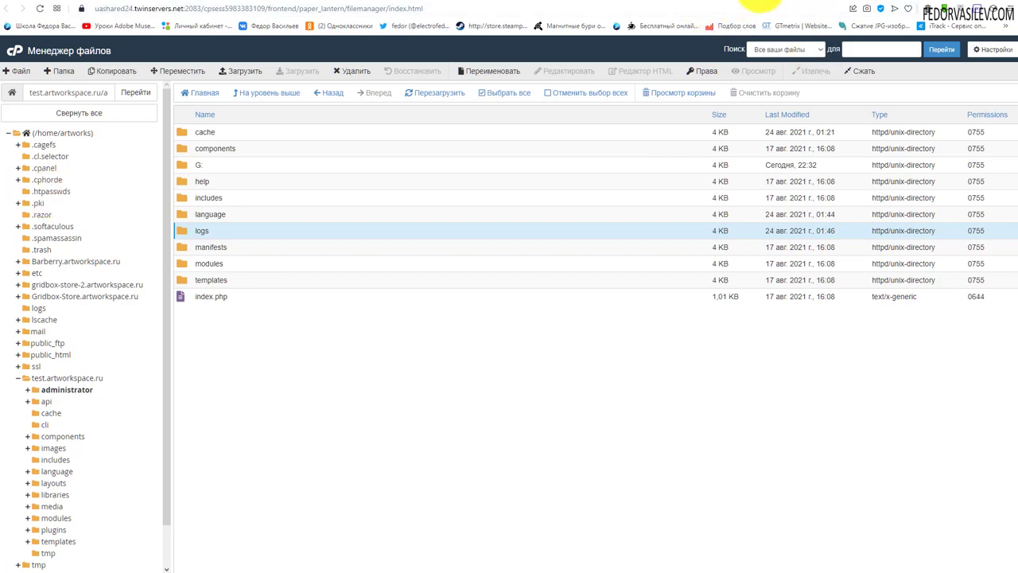
# Return to the test site's Joomla administration and check the temporary files path in the global server settings
pyautogui.click(755, 4)
pyautogui.click(636, 4)
pyautogui.click(676, 2)
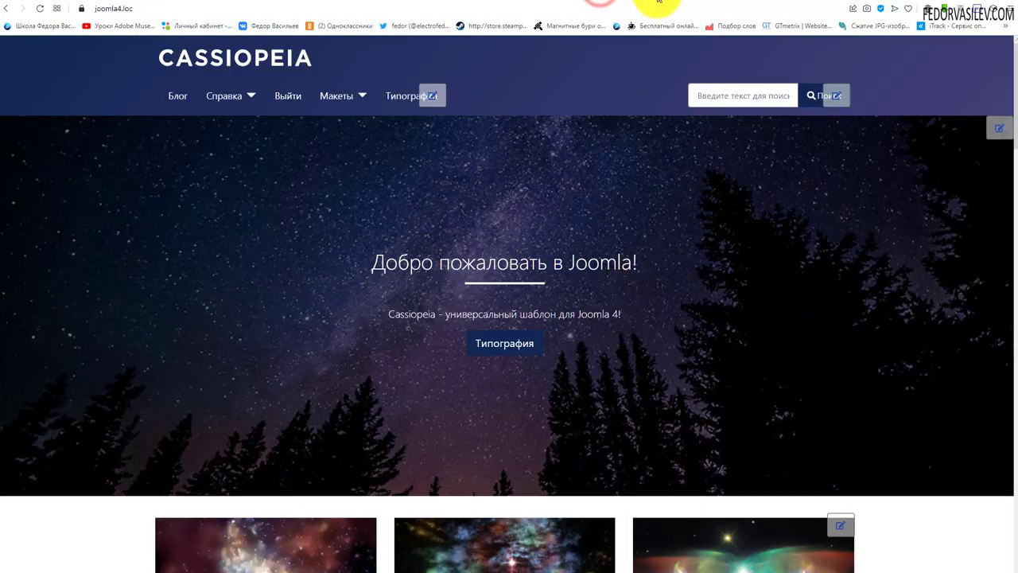
pyautogui.click(629, 2)
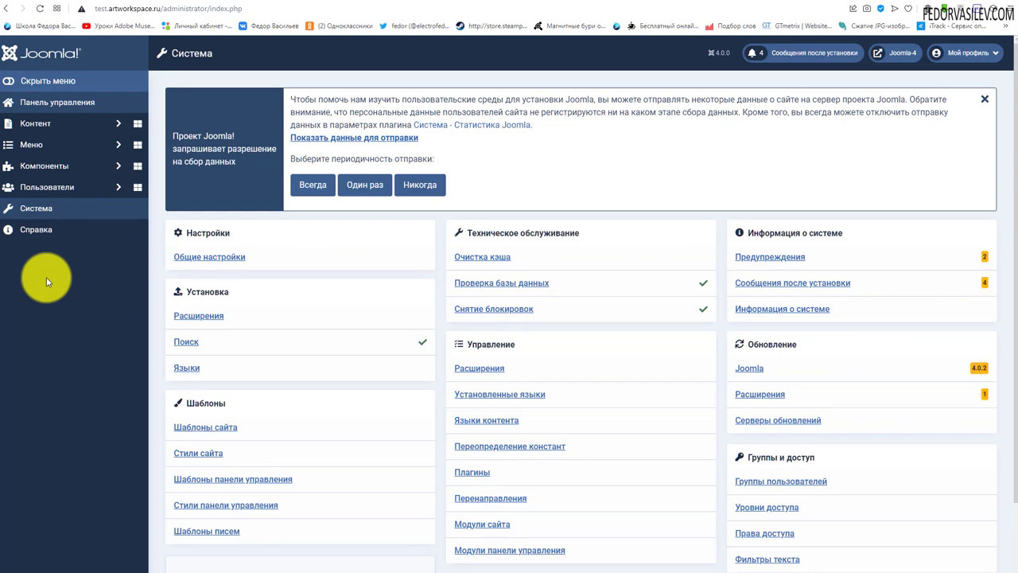
pyautogui.click(229, 261)
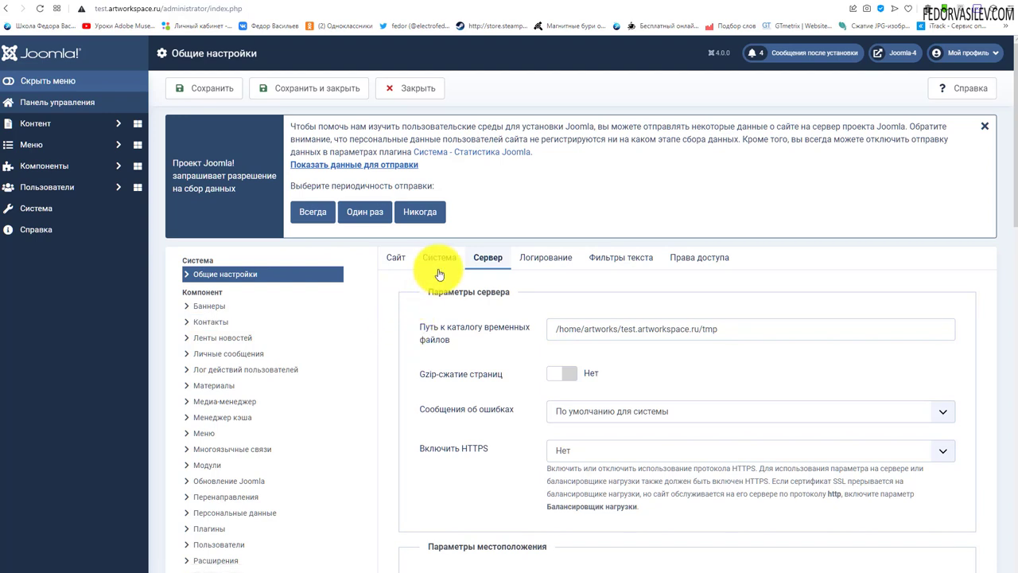
pyautogui.click(393, 257)
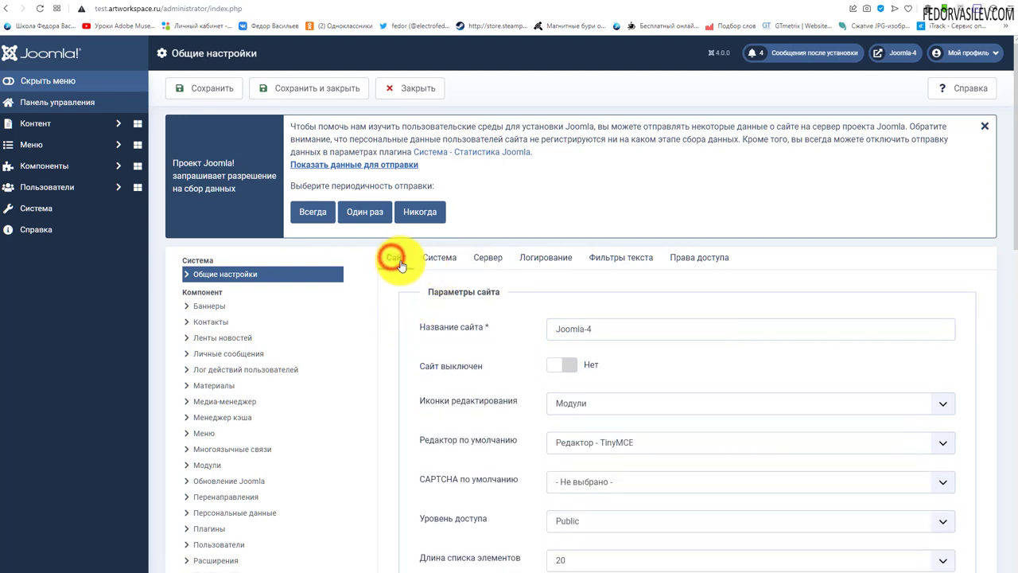
pyautogui.click(489, 262)
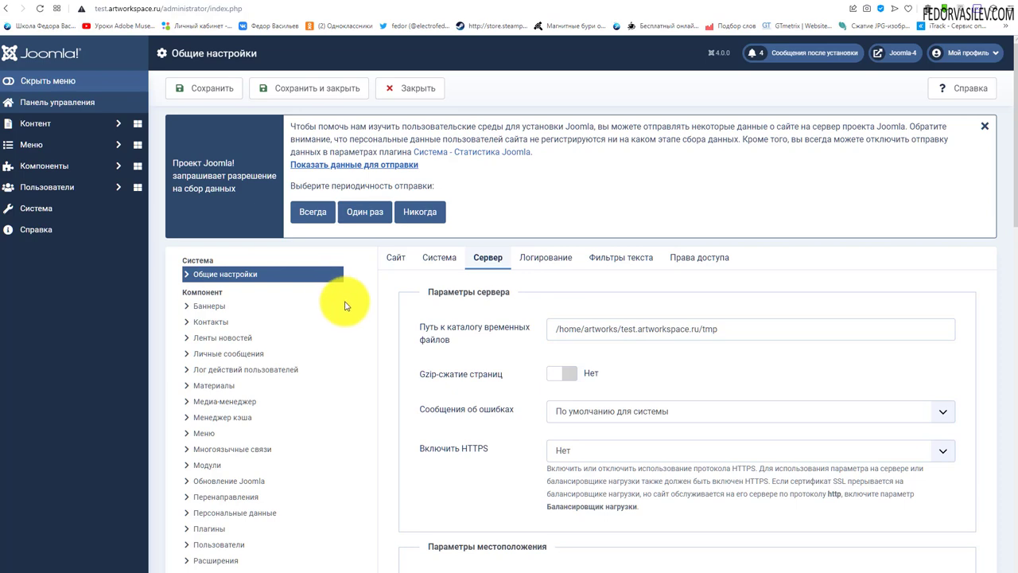
pyautogui.moveTo(725, 329); pyautogui.dragTo(536, 347)
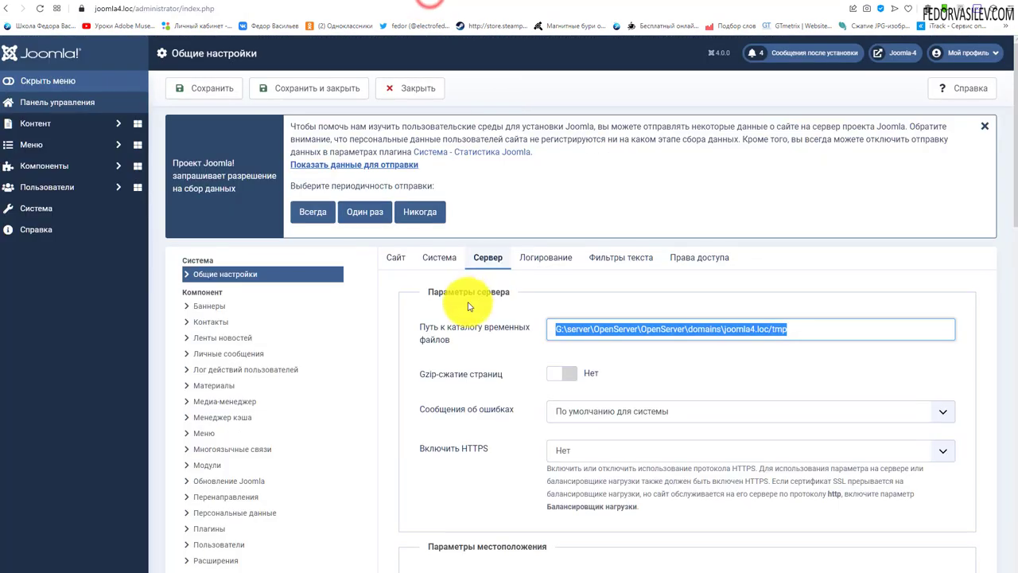
# Examine the temporary files path and the log folder path in the local joomla4.loc global configuration for comparison
pyautogui.click(800, 330)
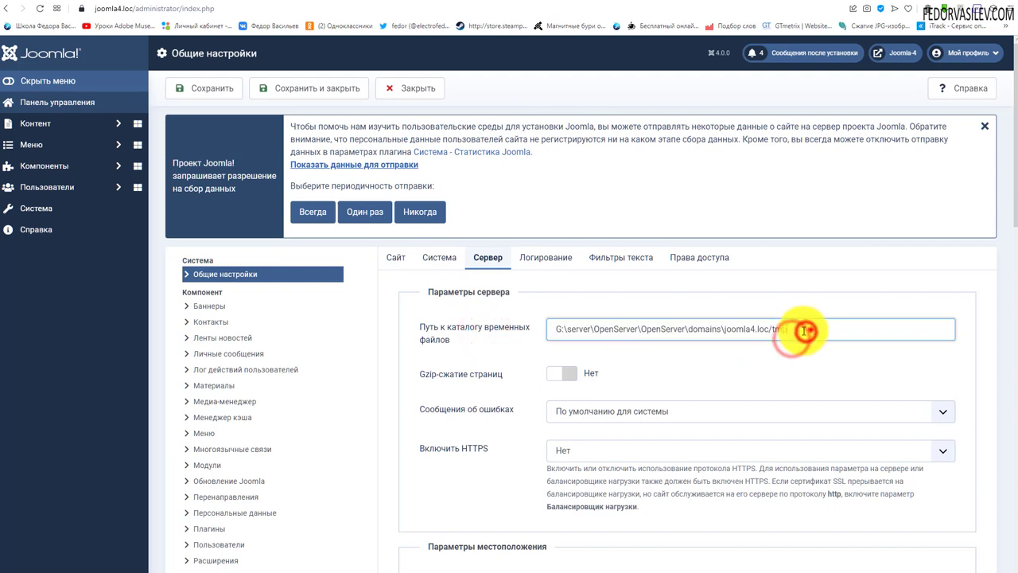
pyautogui.moveTo(804, 330); pyautogui.dragTo(531, 340)
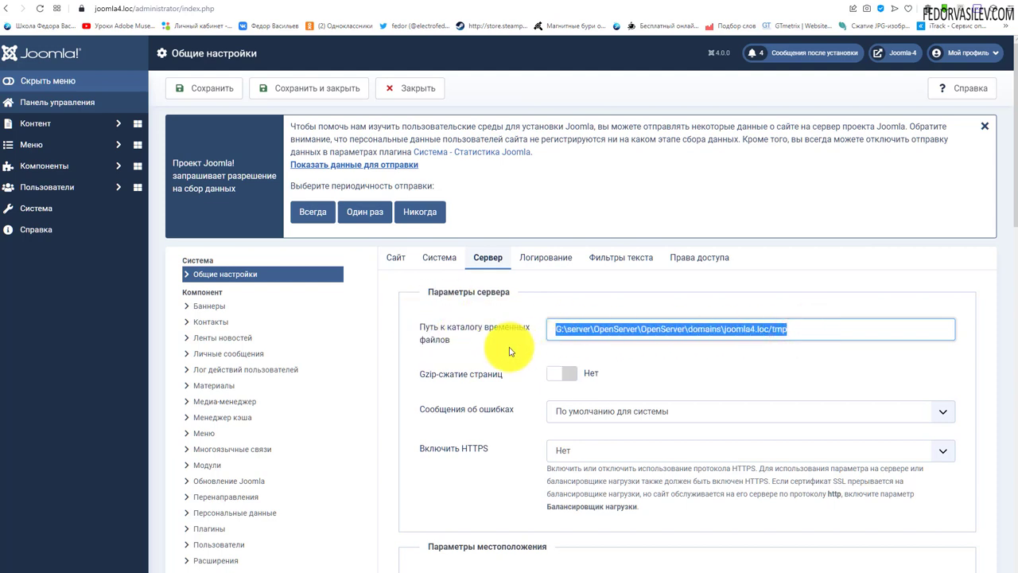
pyautogui.click(546, 265)
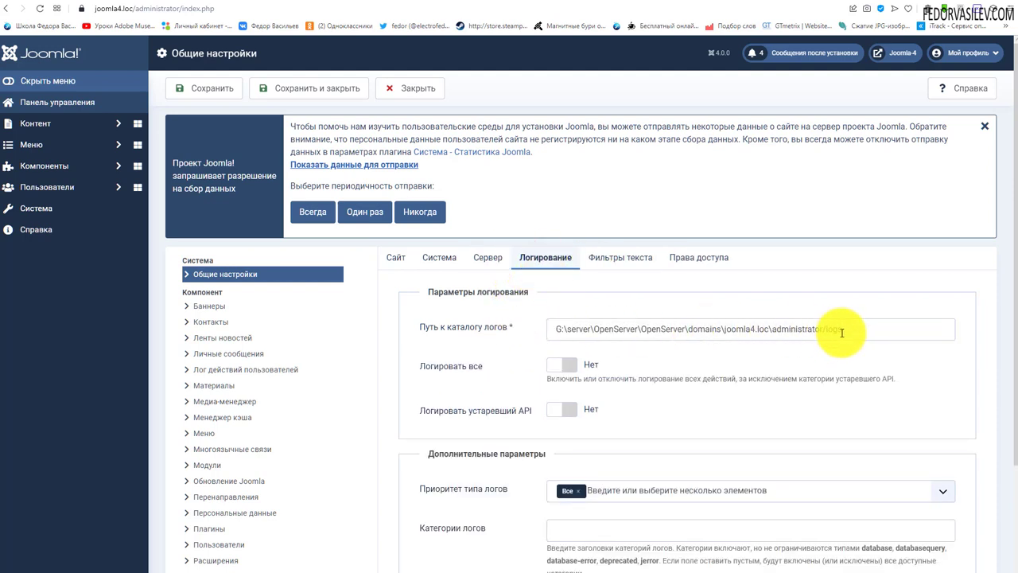
# Compare the log folder path with the temporary files path in the local joomla4.loc logging and server settings
pyautogui.moveTo(856, 329); pyautogui.dragTo(487, 366)
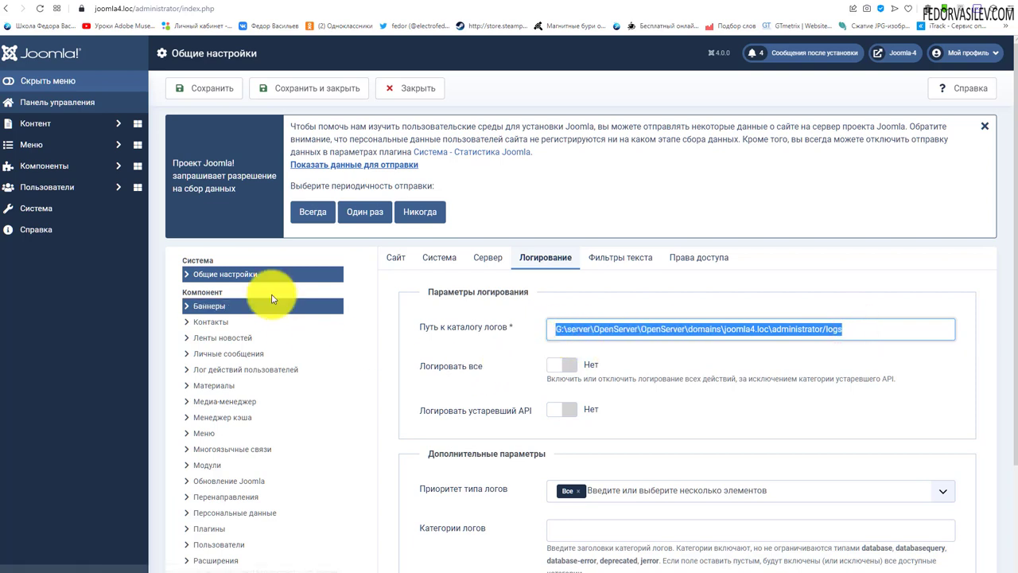
pyautogui.click(482, 259)
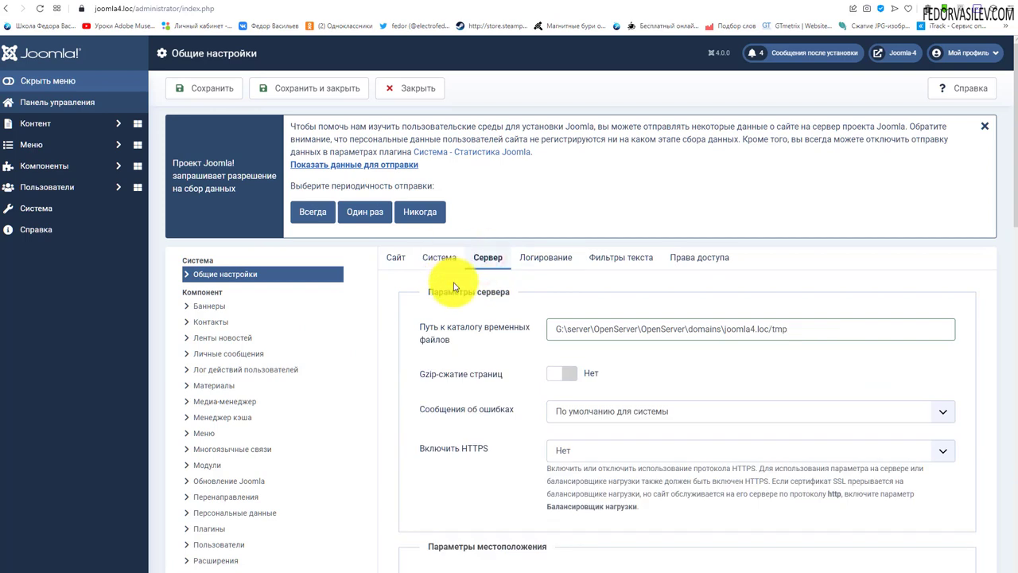
pyautogui.moveTo(802, 329); pyautogui.dragTo(525, 351)
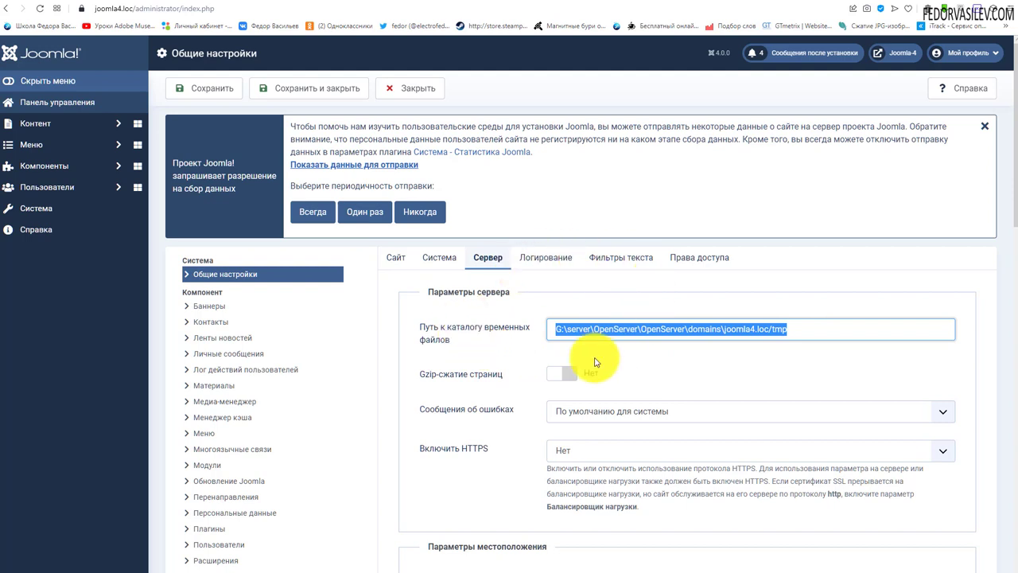
pyautogui.click(552, 266)
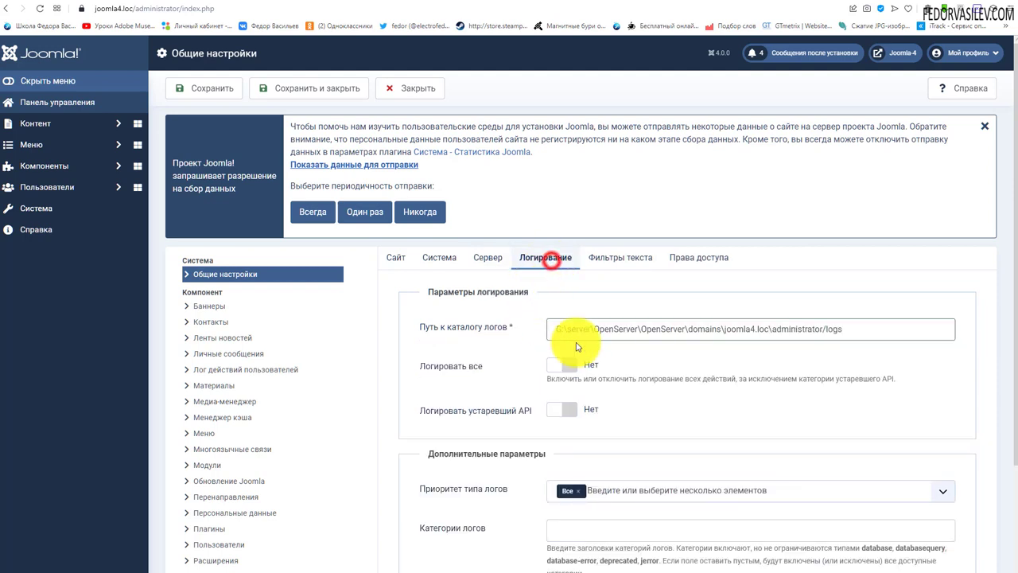
pyautogui.moveTo(859, 327); pyautogui.dragTo(468, 335)
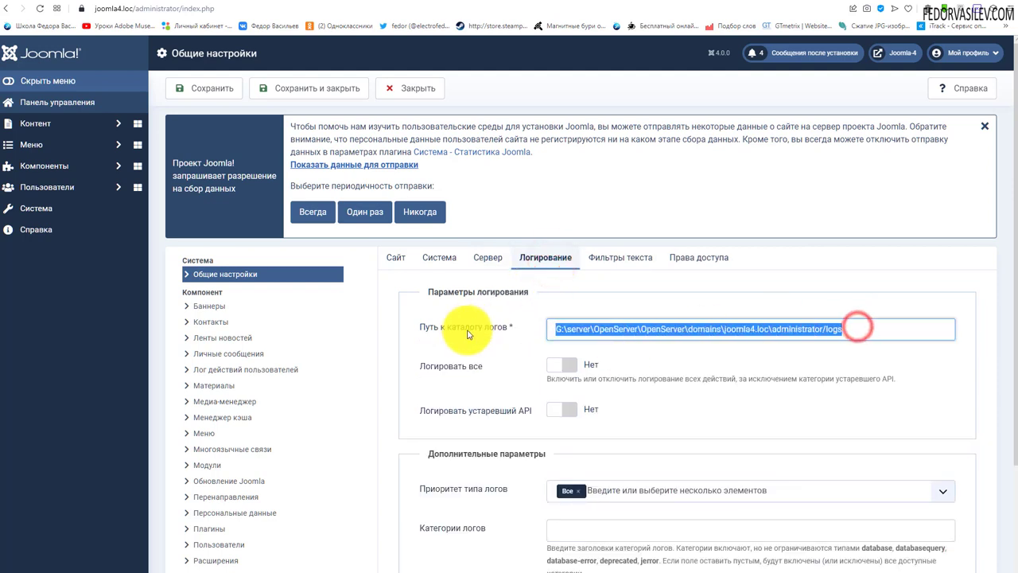
pyautogui.click(488, 257)
pyautogui.click(799, 326)
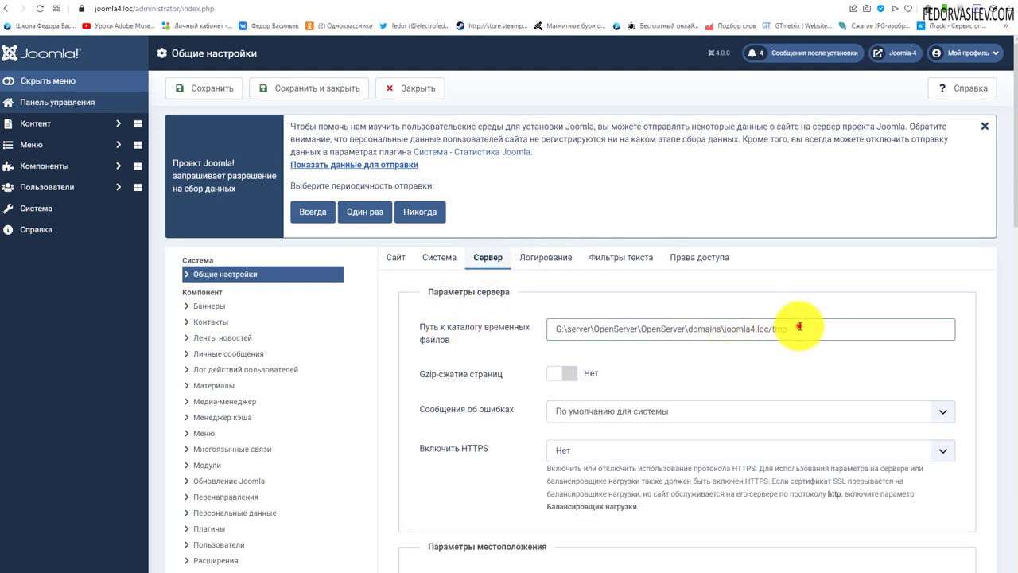
pyautogui.moveTo(799, 326); pyautogui.dragTo(539, 329)
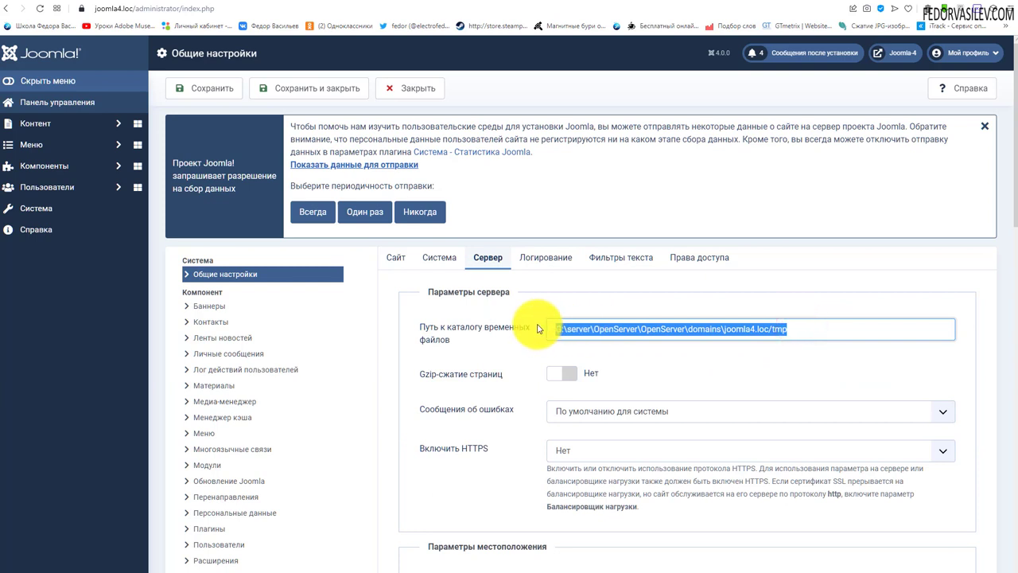
pyautogui.click(562, 326)
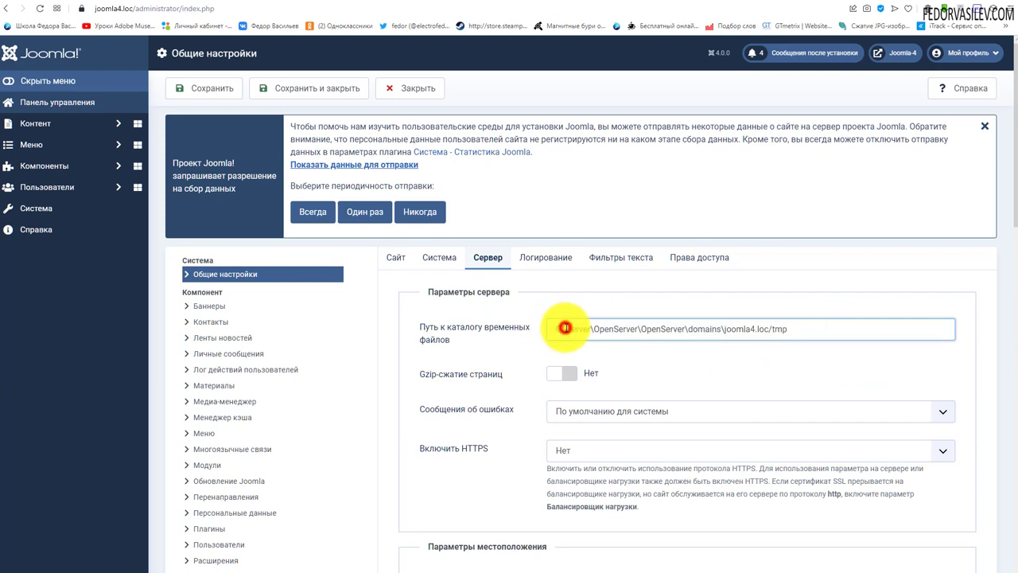
pyautogui.moveTo(805, 330); pyautogui.dragTo(503, 327)
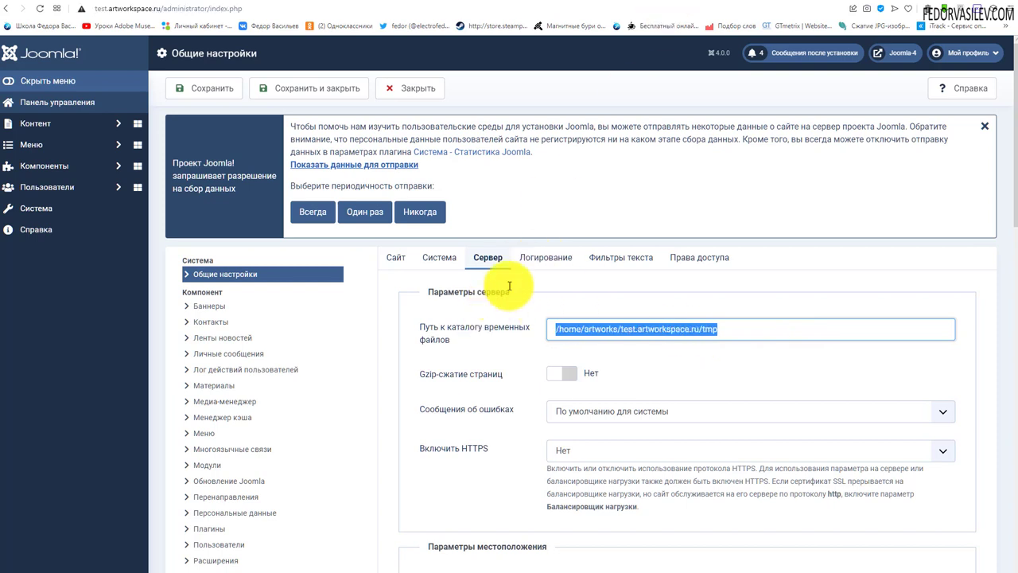
# Set the test site's log folder path to /home/artworks/test.artworkspace.ru/administrator/logs, copied from Notepad, and save the global configuration
pyautogui.click(535, 265)
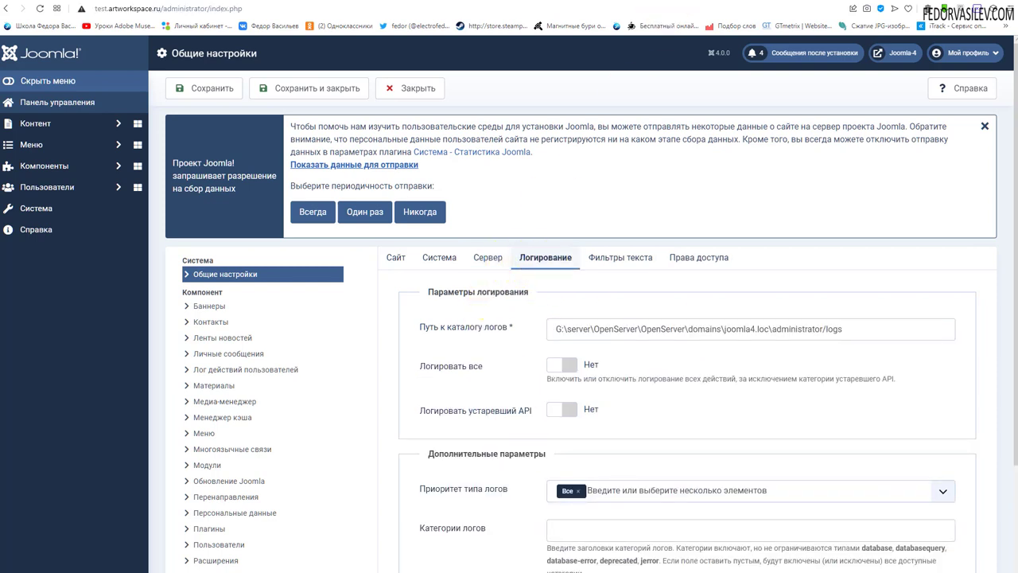
pyautogui.hotkey('alt', 'Tab')
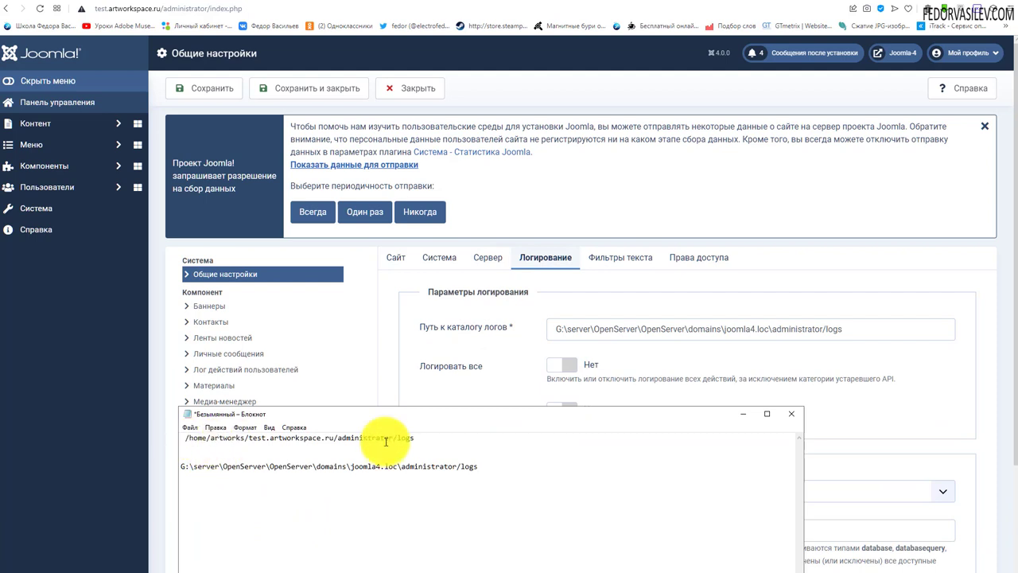
pyautogui.moveTo(415, 437); pyautogui.dragTo(186, 437)
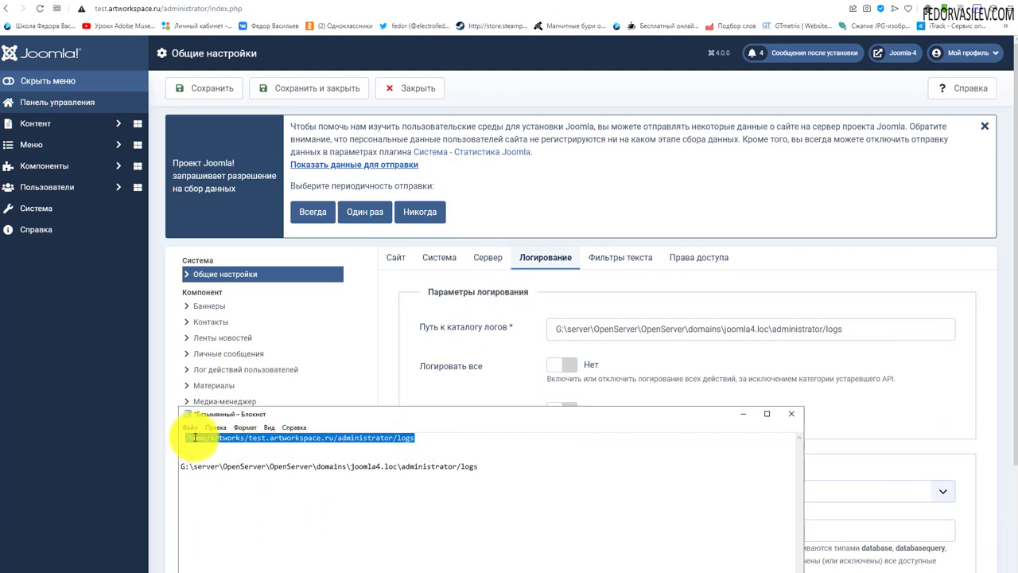
pyautogui.rightClick(195, 438)
pyautogui.click(229, 467)
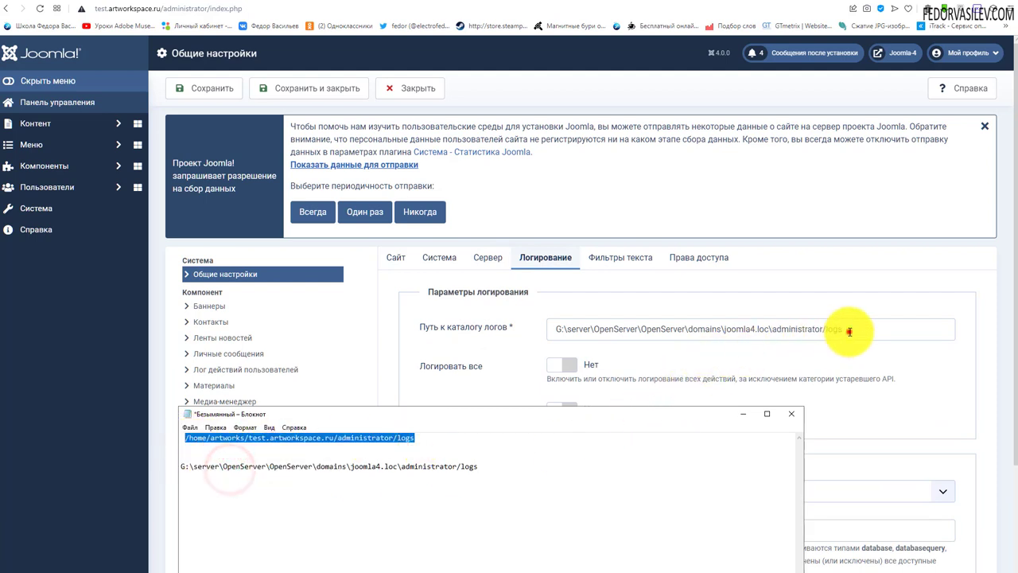
pyautogui.moveTo(849, 331); pyautogui.dragTo(413, 344)
pyautogui.press('BackSpace')
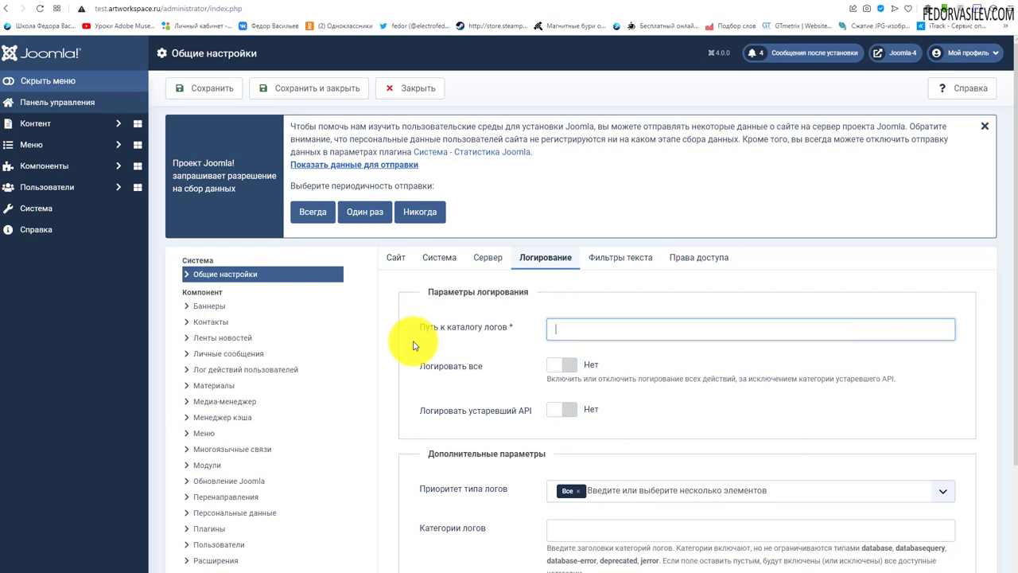
pyautogui.click(221, 91)
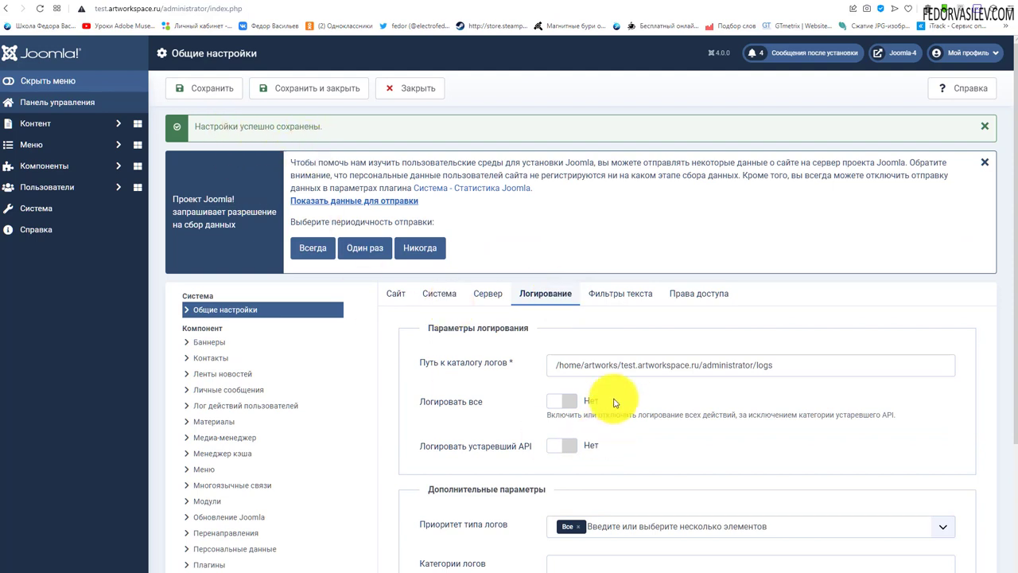
# Examine the home directory, site folder and tmp parts of the test site's temporary files path in the server settings
pyautogui.click(488, 294)
pyautogui.moveTo(554, 366); pyautogui.dragTo(618, 365)
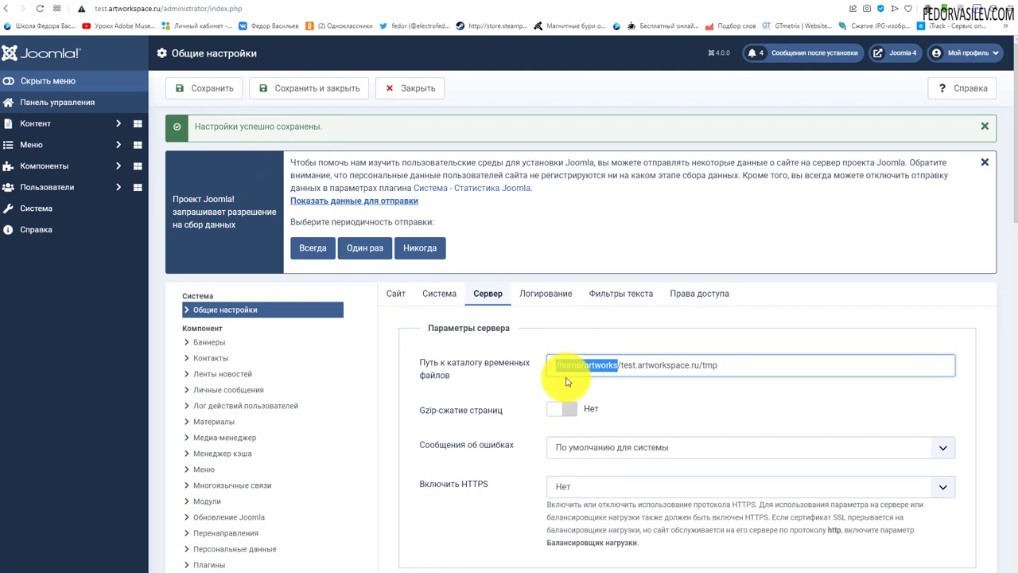
pyautogui.click(623, 371)
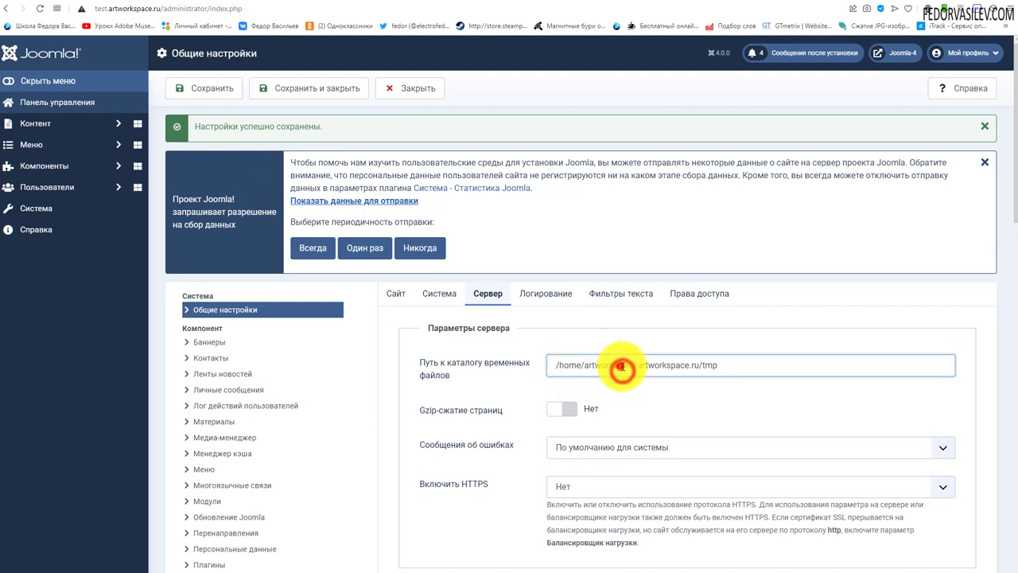
pyautogui.moveTo(622, 368); pyautogui.dragTo(700, 366)
pyautogui.click(711, 365)
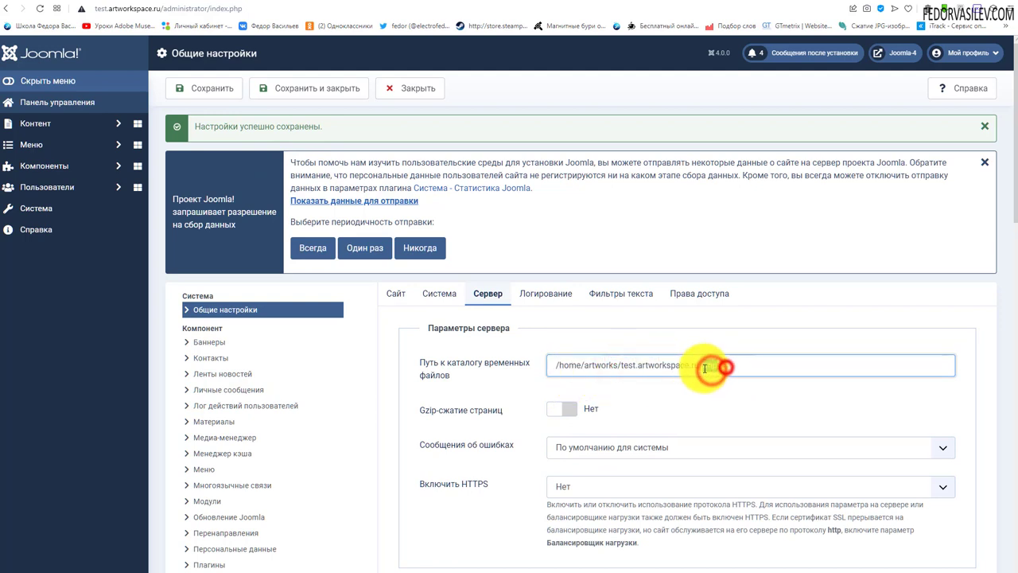
pyautogui.doubleClick(708, 366)
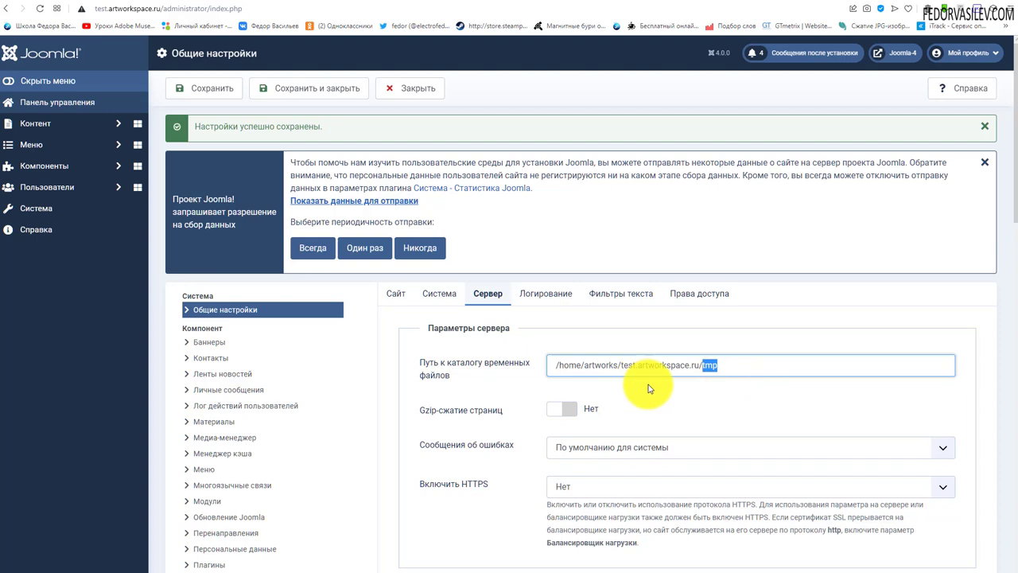
pyautogui.moveTo(620, 362); pyautogui.dragTo(727, 366)
pyautogui.doubleClick(728, 367)
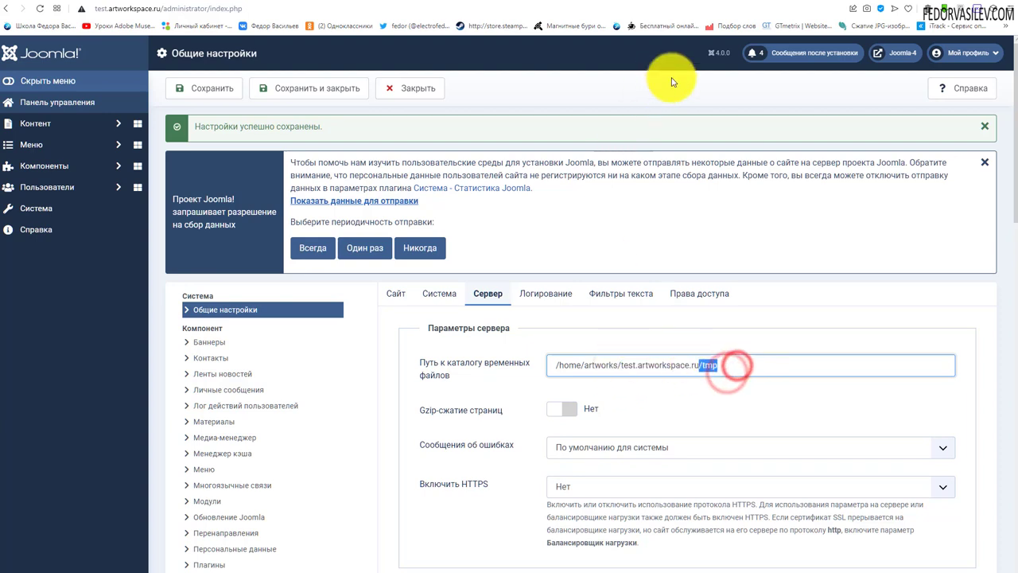
# Switch to the hosting's file manager, go up to the test.artworkspace.ru folder and select its tmp folder
pyautogui.click(837, 2)
pyautogui.click(798, 1)
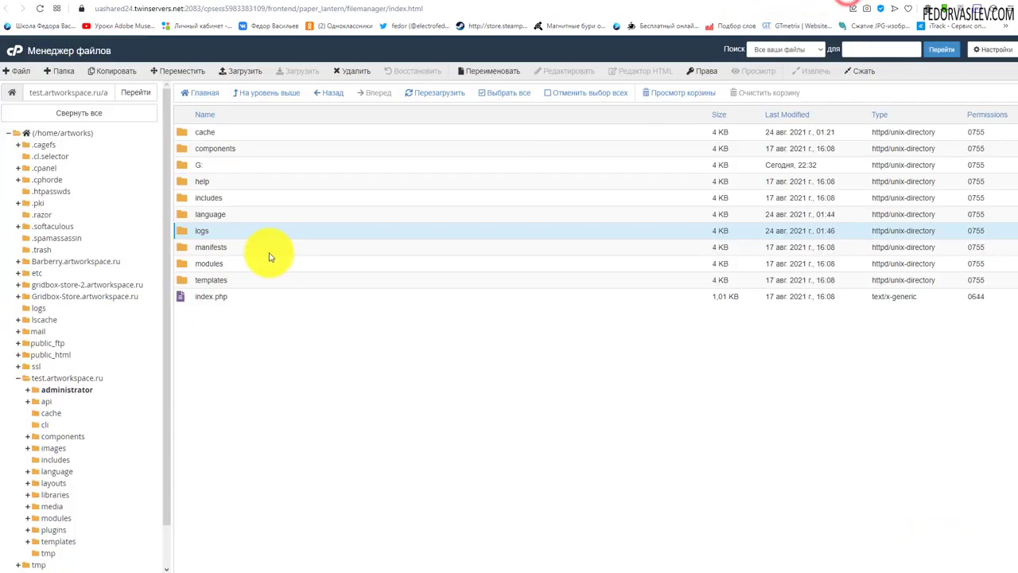
pyautogui.click(256, 91)
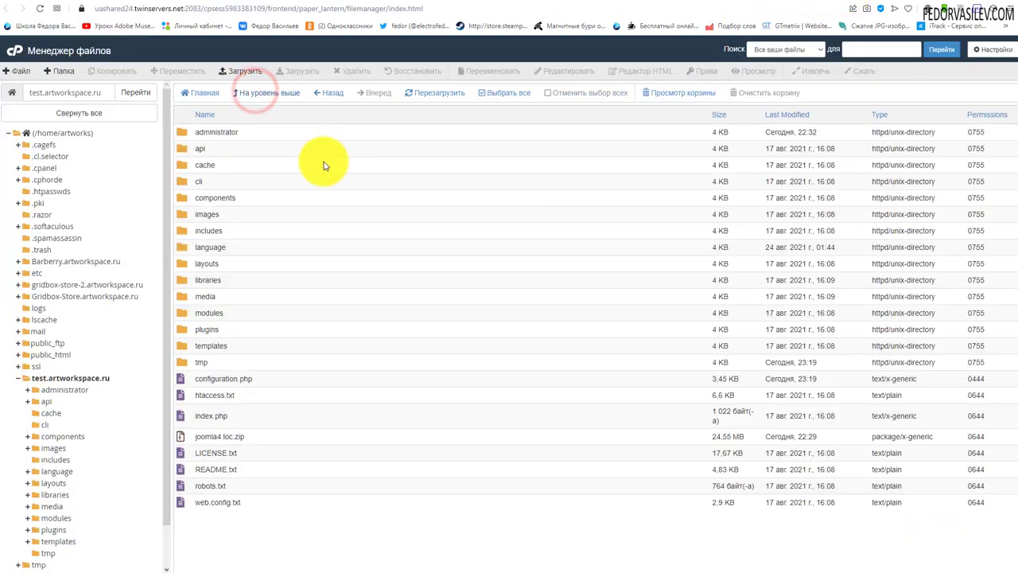
pyautogui.click(187, 362)
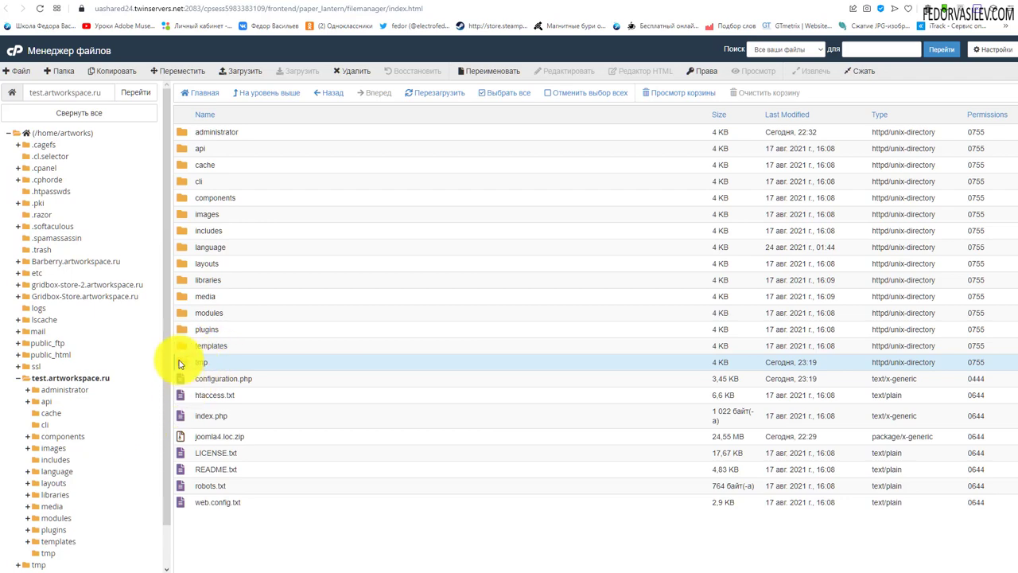
# Return to the local joomla4.loc administration, save and close the global configuration, and check the directory permissions in the system information
pyautogui.click(621, 14)
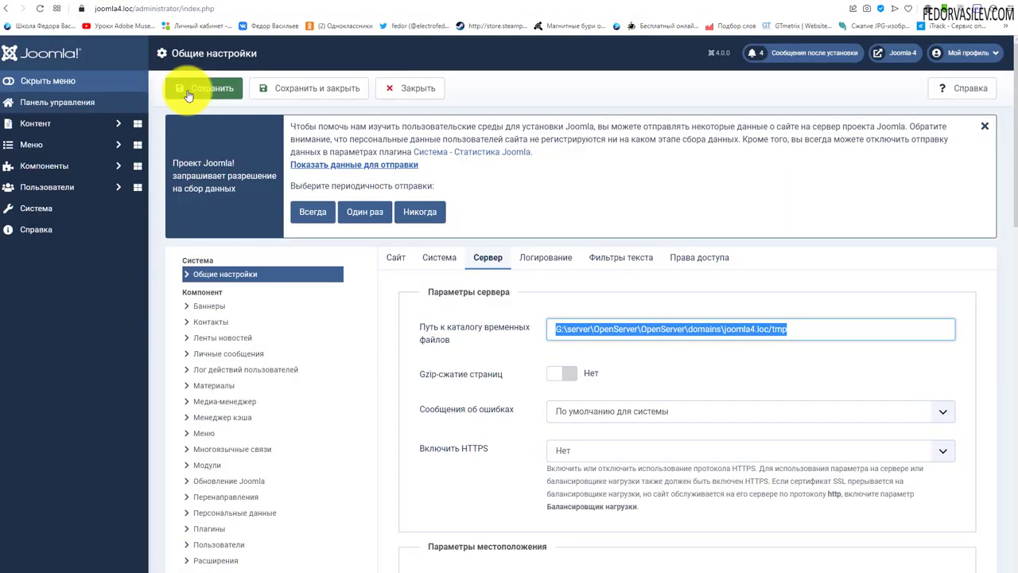
pyautogui.click(278, 87)
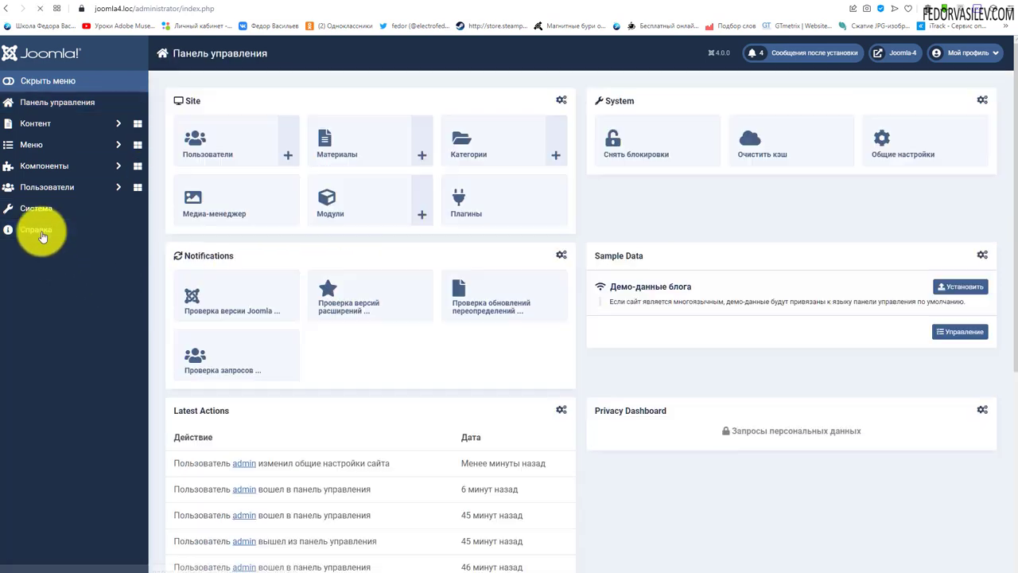
pyautogui.click(33, 211)
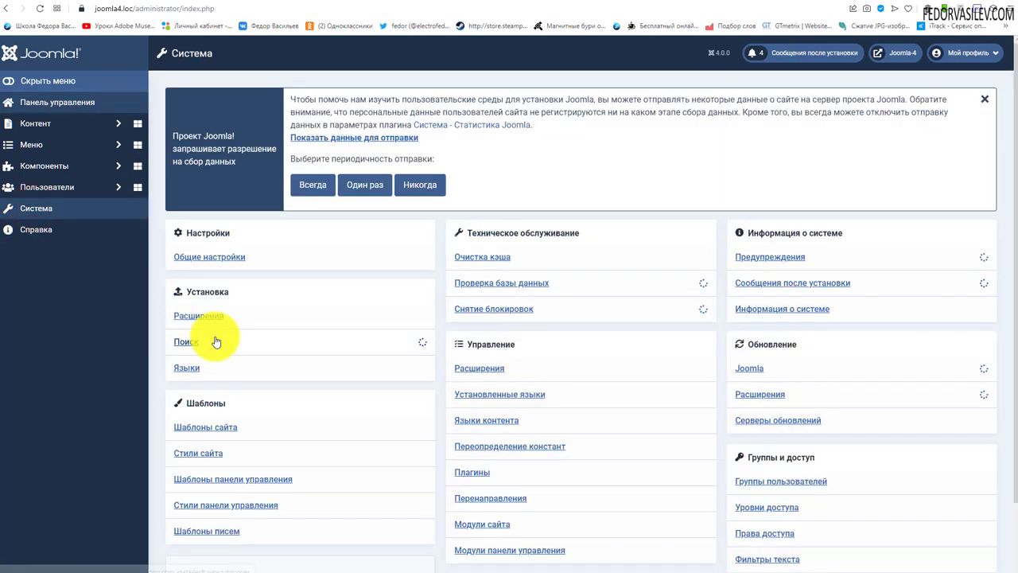
pyautogui.click(792, 308)
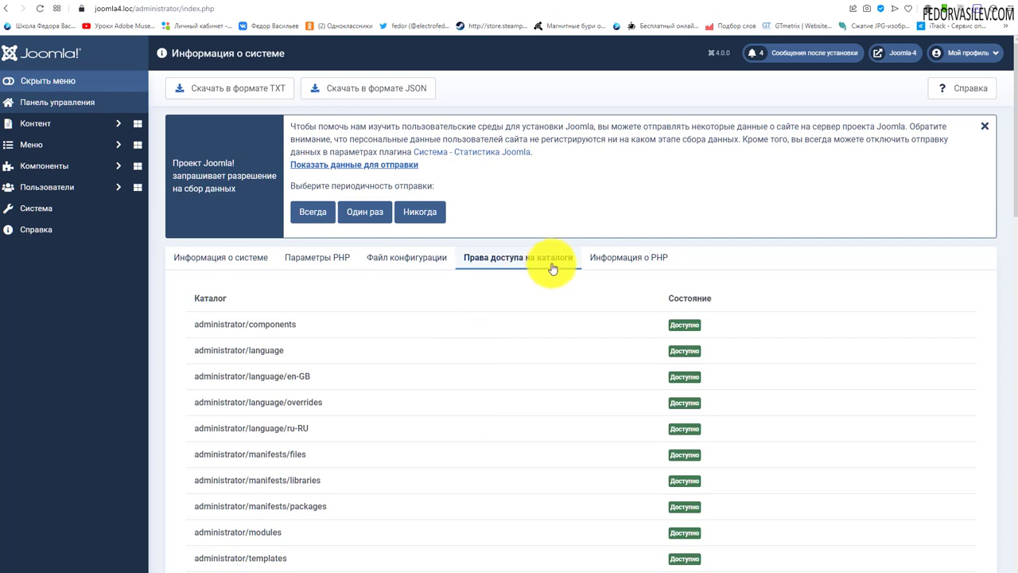
pyautogui.scroll(-15, 564, 305)
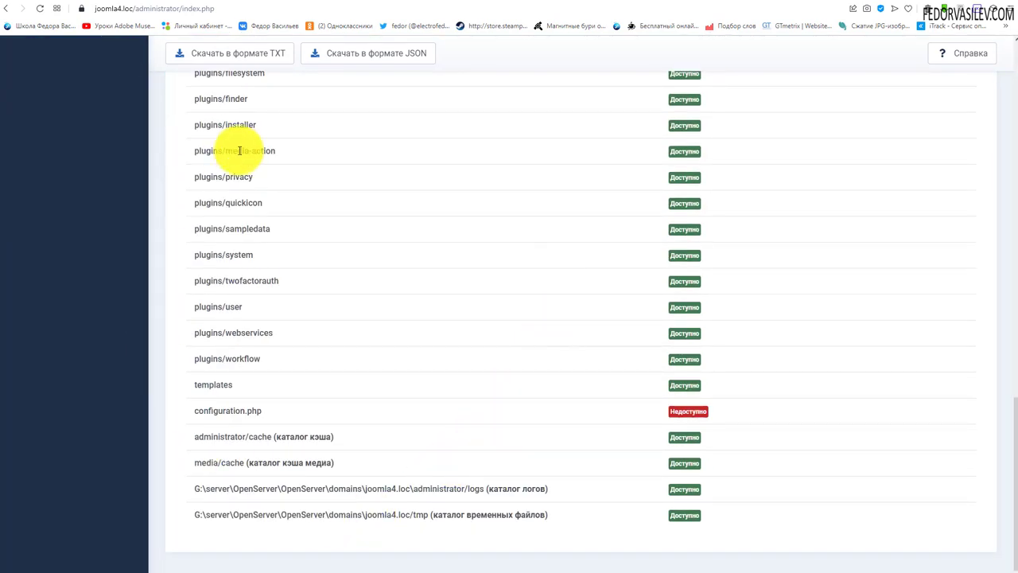
pyautogui.scroll(10, 435, 380)
pyautogui.scroll(4, 434, 380)
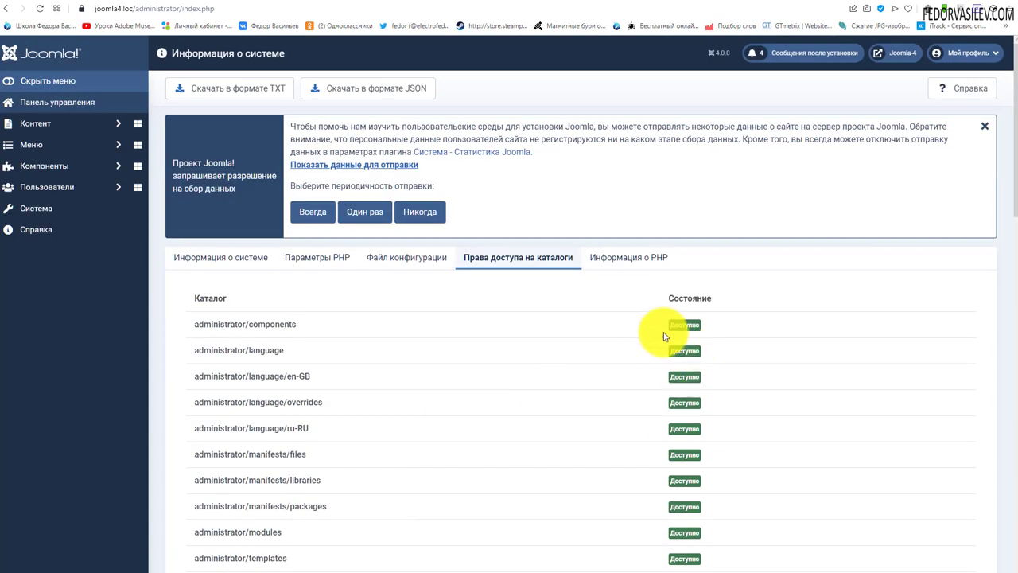
# Examine the status of the logs folder, tmp folder and configuration.php in the test.artworkspace.ru site's directory permissions
pyautogui.scroll(-12, 674, 426)
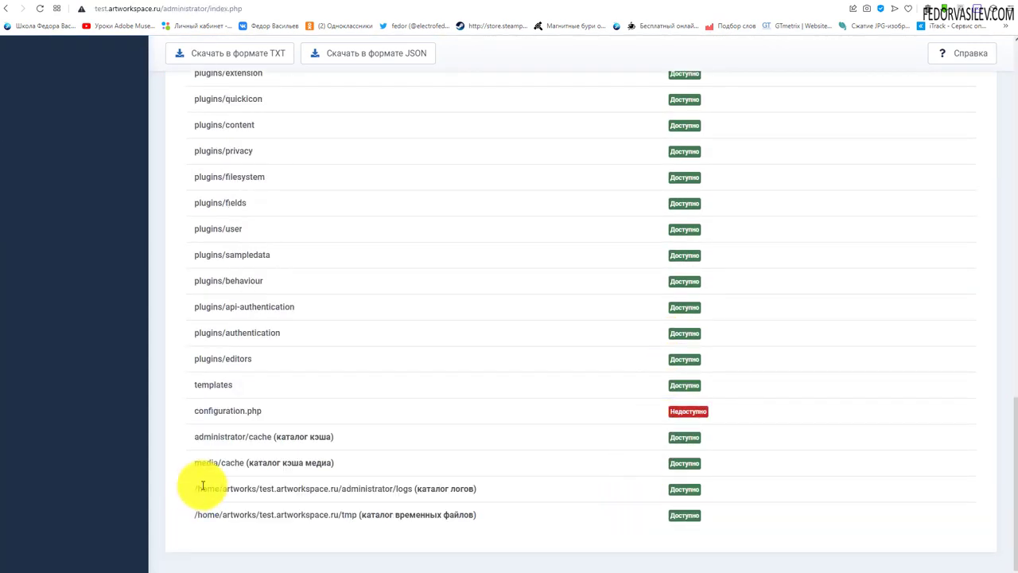
pyautogui.moveTo(200, 485); pyautogui.dragTo(464, 514)
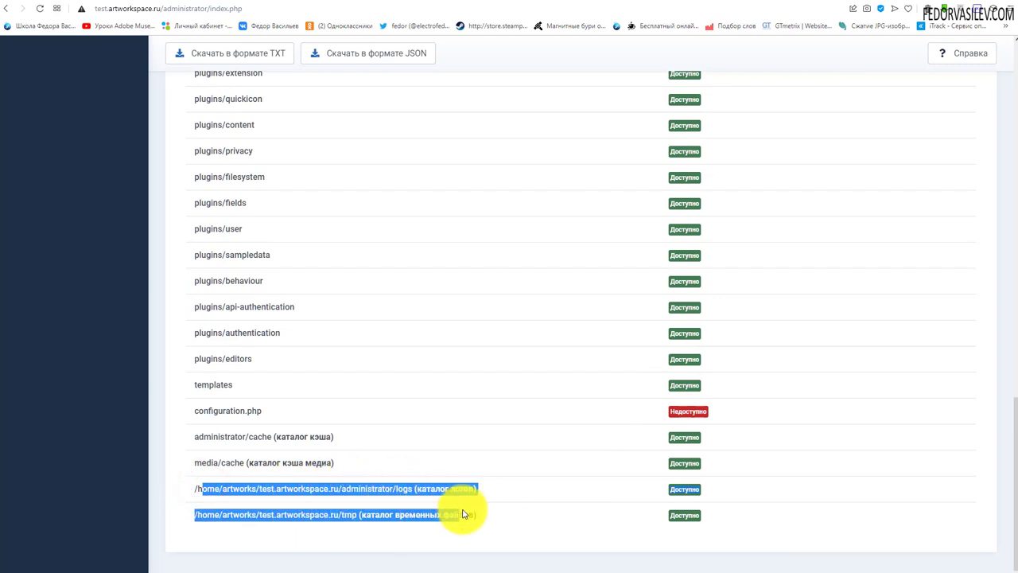
pyautogui.click(540, 517)
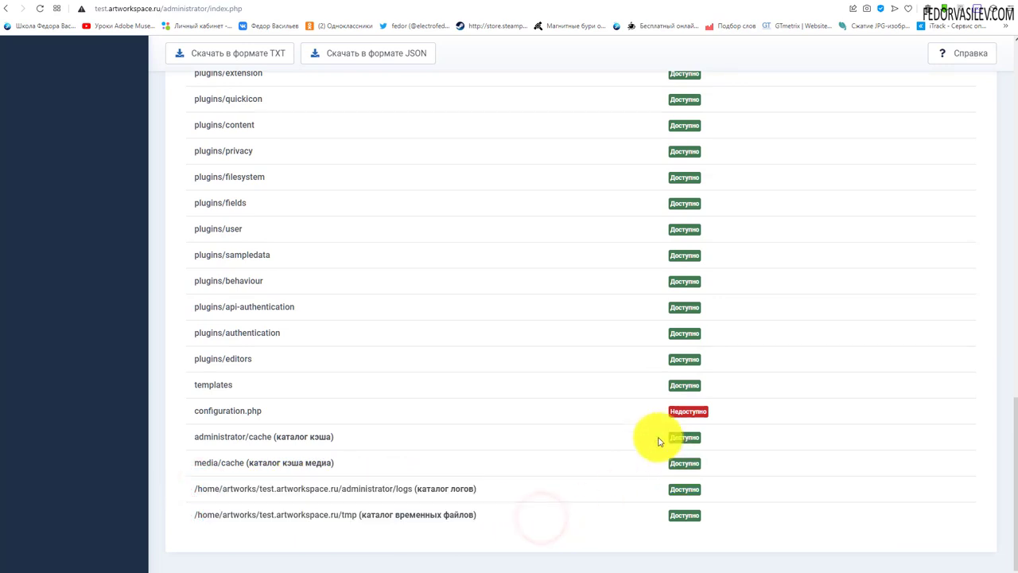
pyautogui.moveTo(196, 411); pyautogui.dragTo(266, 411)
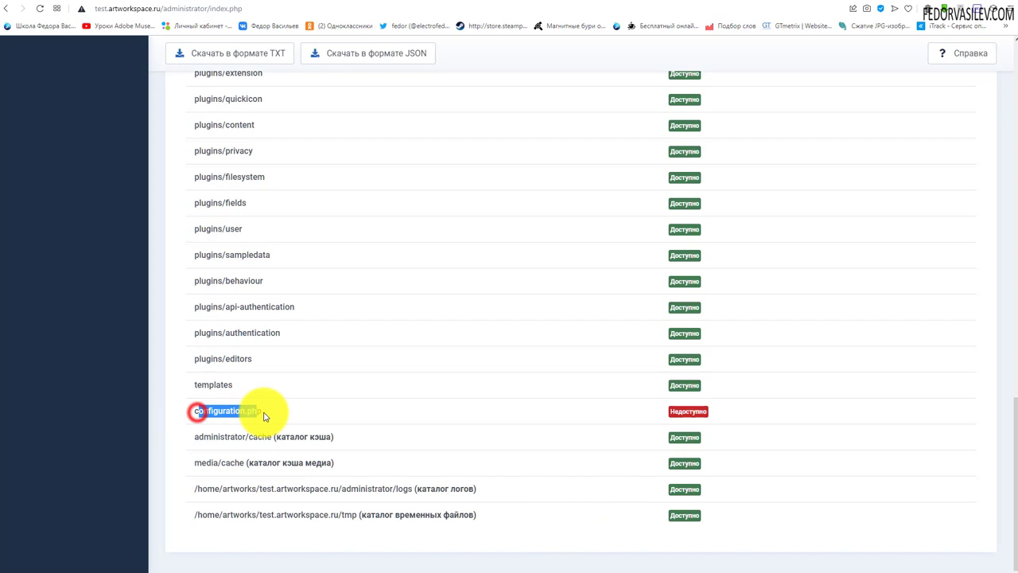
pyautogui.click(549, 427)
pyautogui.click(670, 412)
pyautogui.click(722, 408)
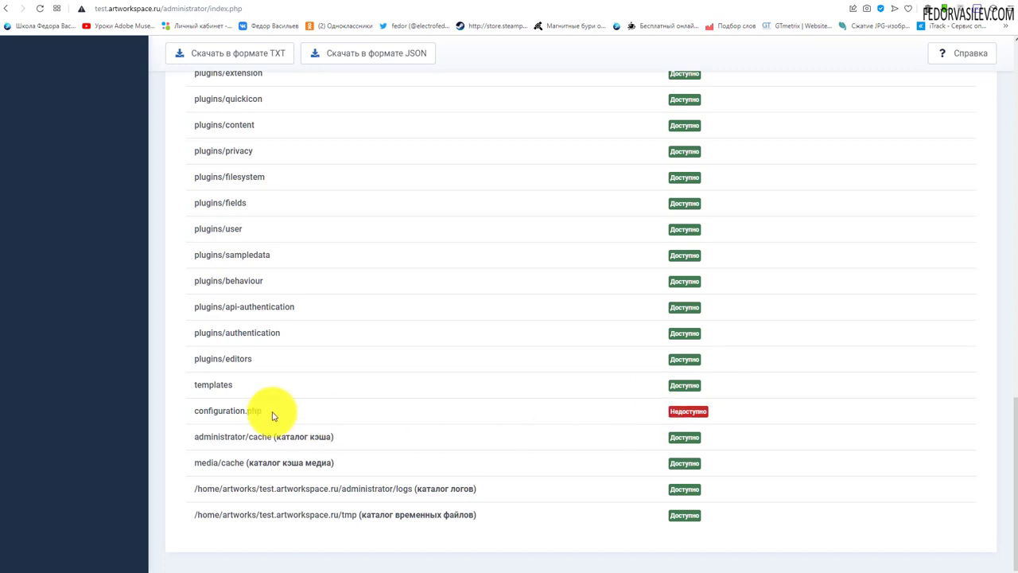
pyautogui.moveTo(269, 412); pyautogui.dragTo(194, 411)
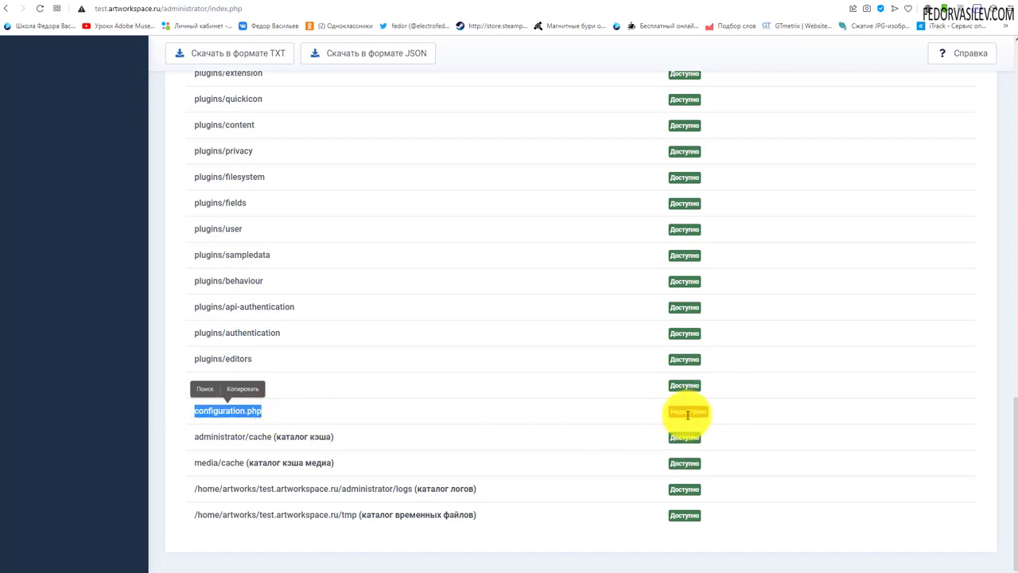
# Look through the test site's directory permissions and compare the local joomla4.loc System dashboard with the test site's
pyautogui.scroll(15, 643, 477)
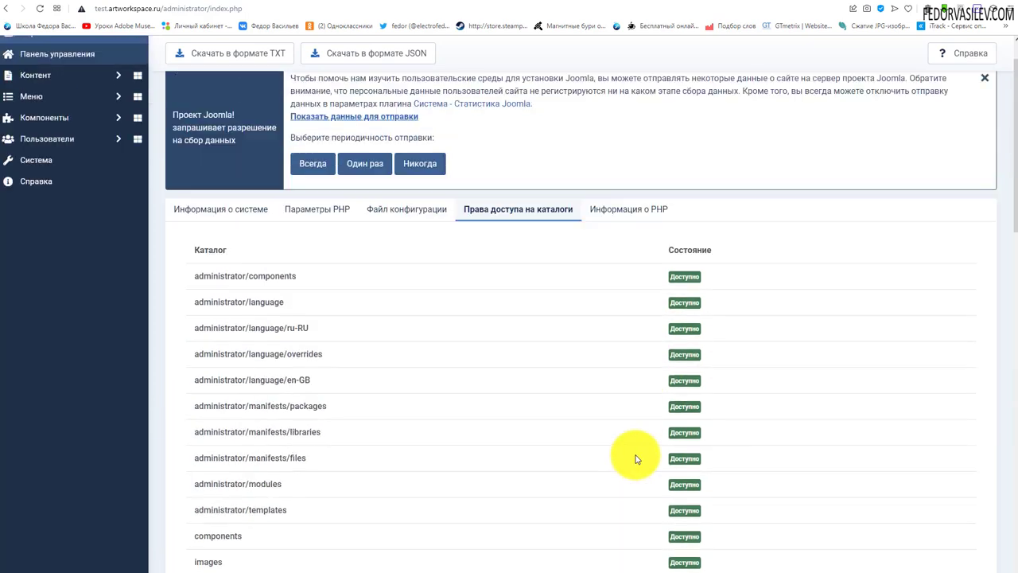
pyautogui.scroll(-5, 637, 523)
pyautogui.scroll(-6, 605, 422)
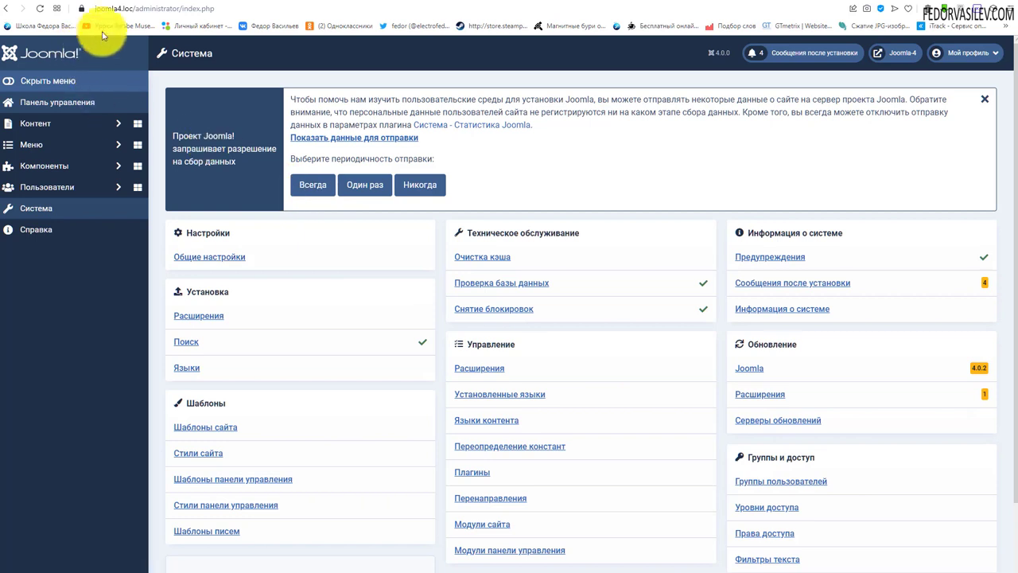
pyautogui.moveTo(132, 8); pyautogui.dragTo(72, 8)
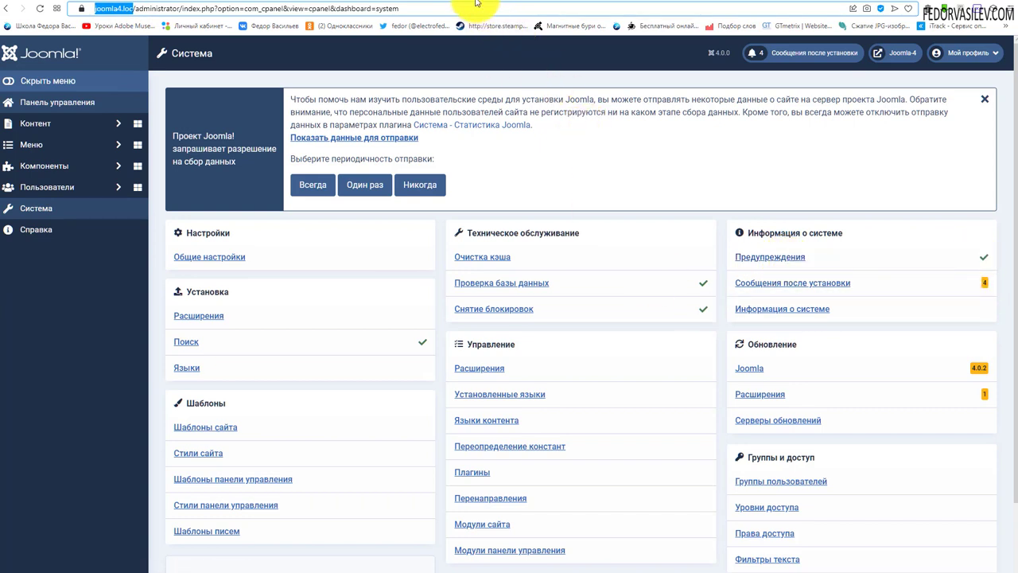
pyautogui.press('Return')
pyautogui.click(541, 2)
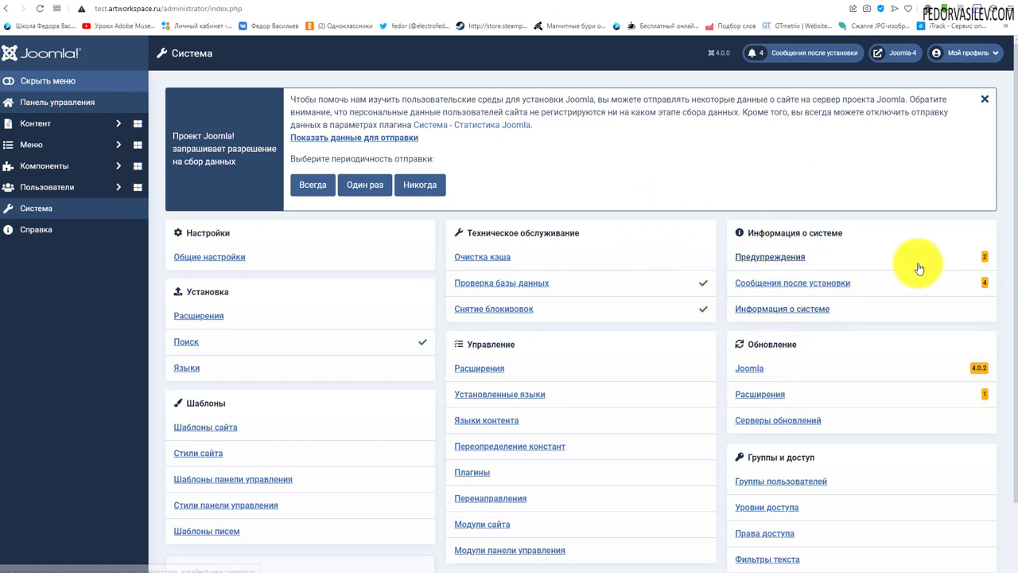
# Open the test site's system warnings and examine the one about the PHP temporary files directory and php.ini
pyautogui.click(764, 258)
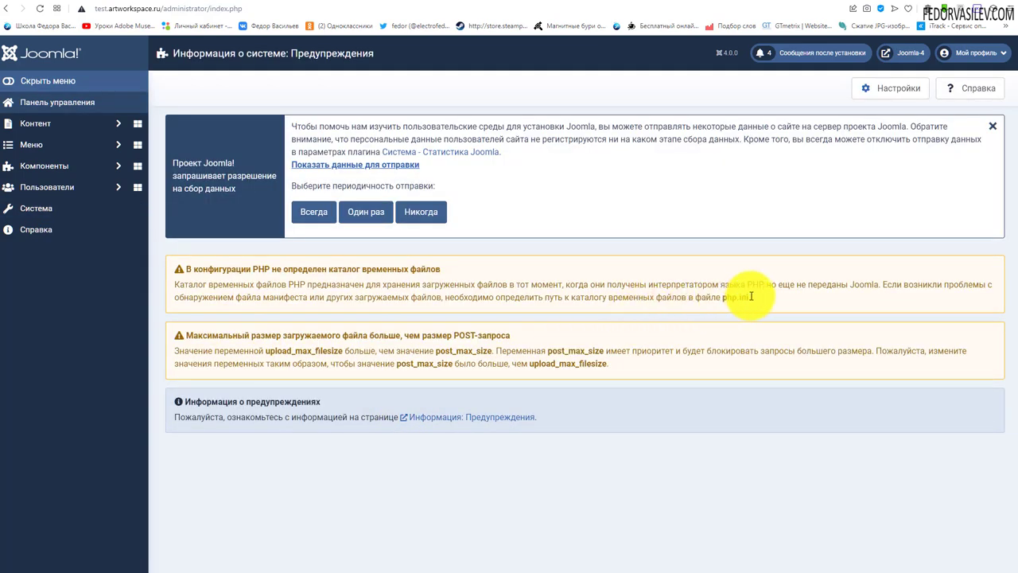
pyautogui.moveTo(750, 296); pyautogui.dragTo(381, 293)
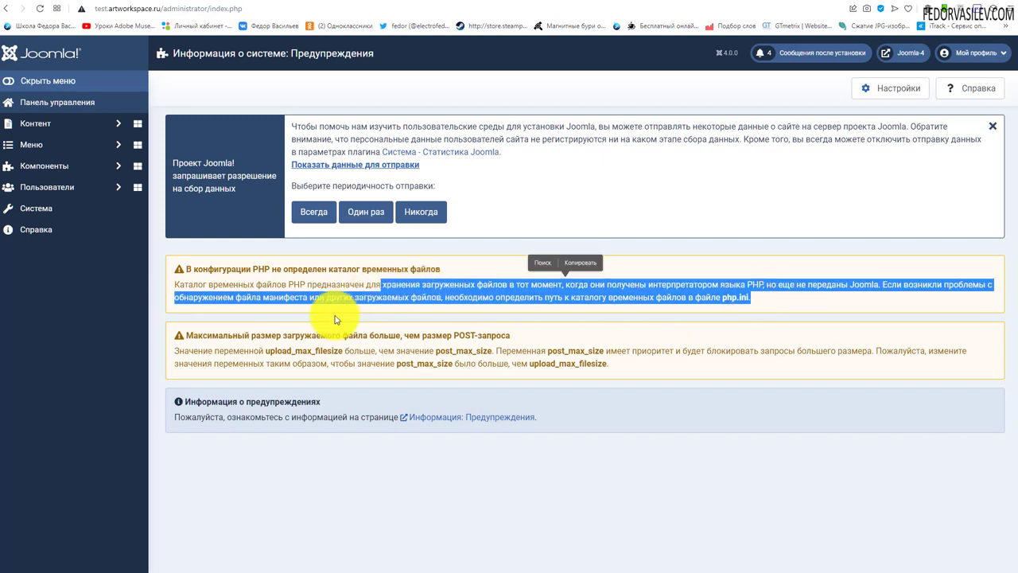
pyautogui.click(682, 292)
pyautogui.moveTo(751, 296); pyautogui.dragTo(689, 285)
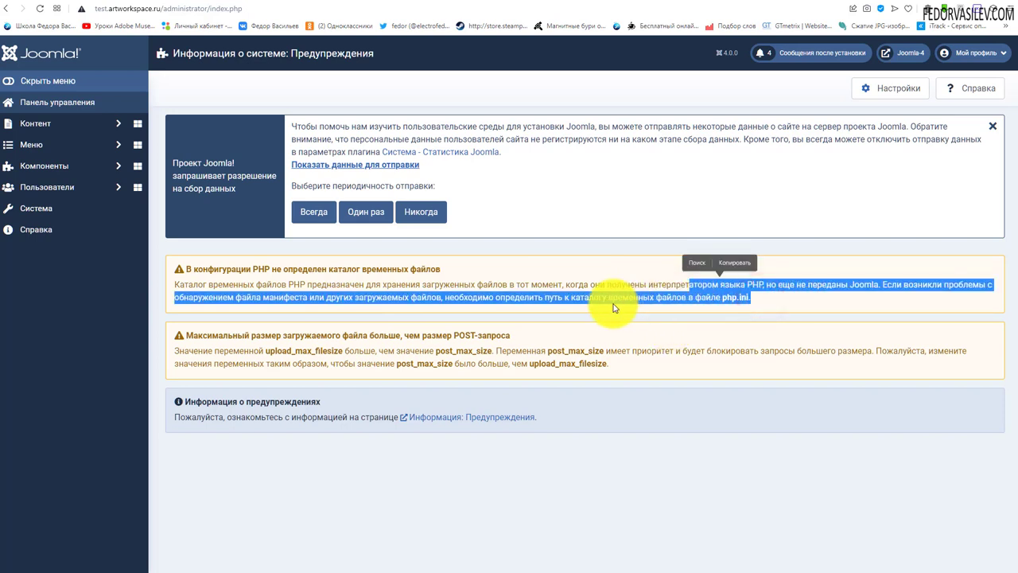
pyautogui.tripleClick(750, 294)
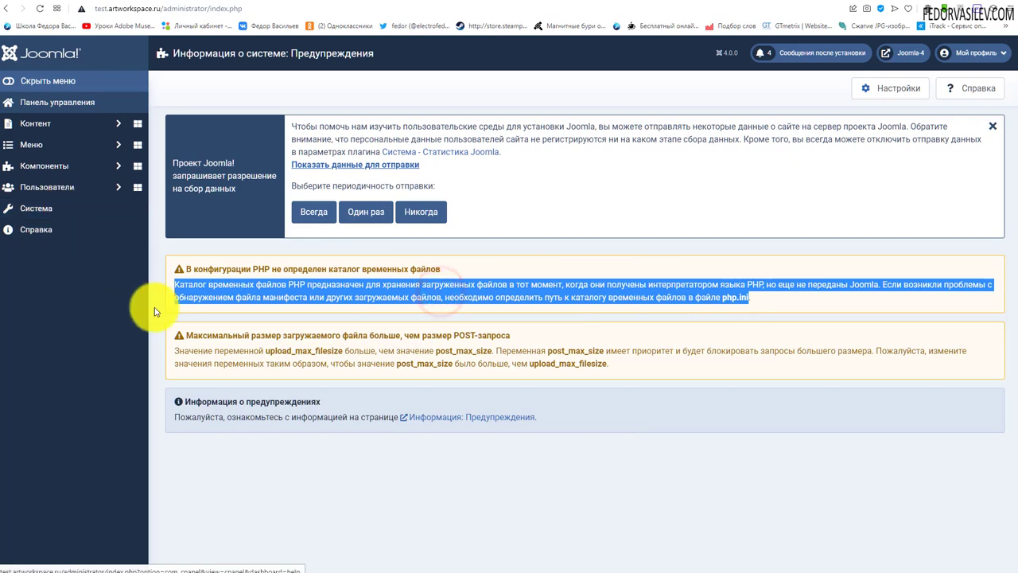
# Copy the temporary files folder path /home/artworks/test.artworkspace.ru/tmp from the test site's global configuration server settings
pyautogui.click(34, 218)
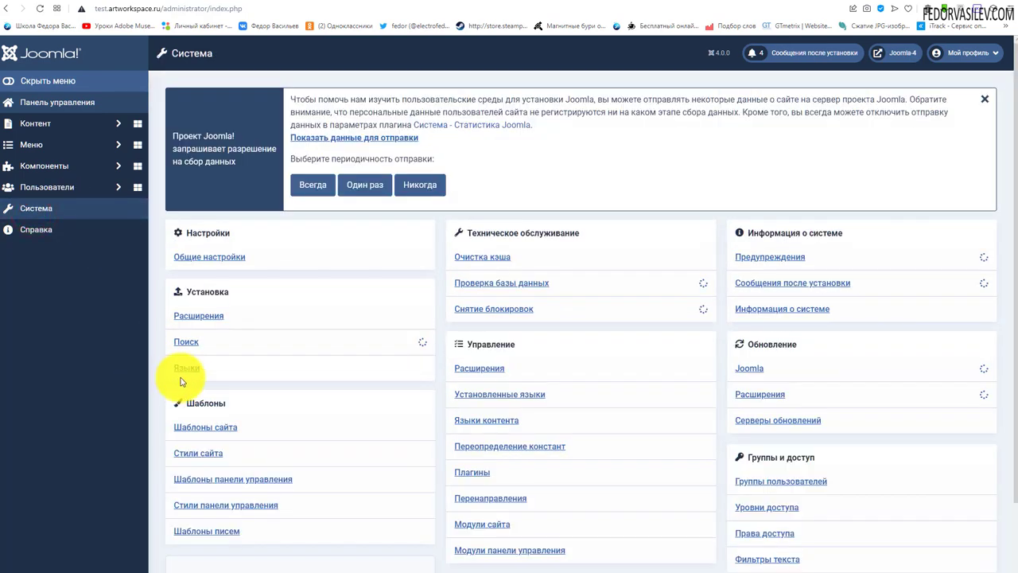
pyautogui.click(207, 261)
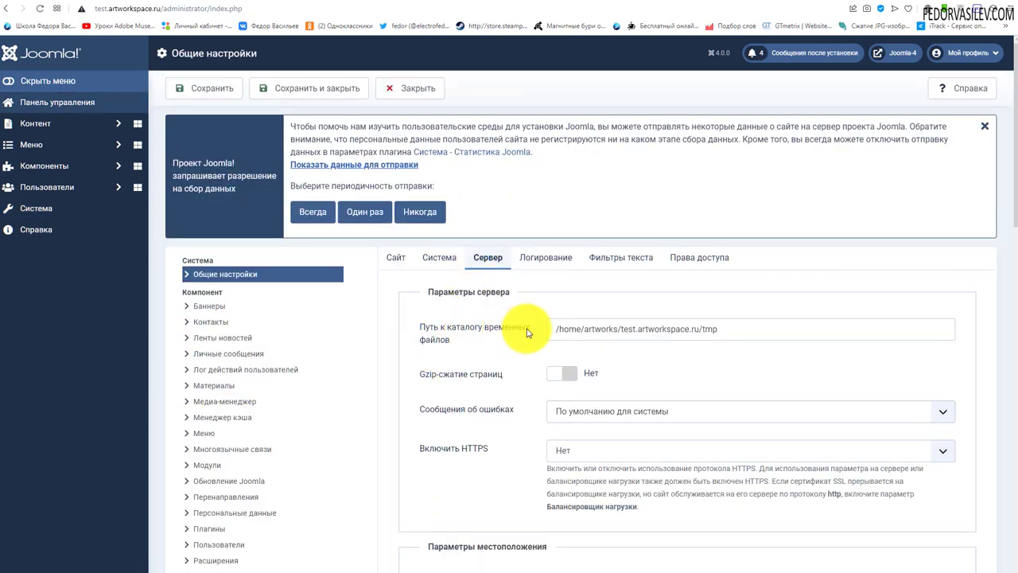
pyautogui.moveTo(728, 329); pyautogui.dragTo(620, 329)
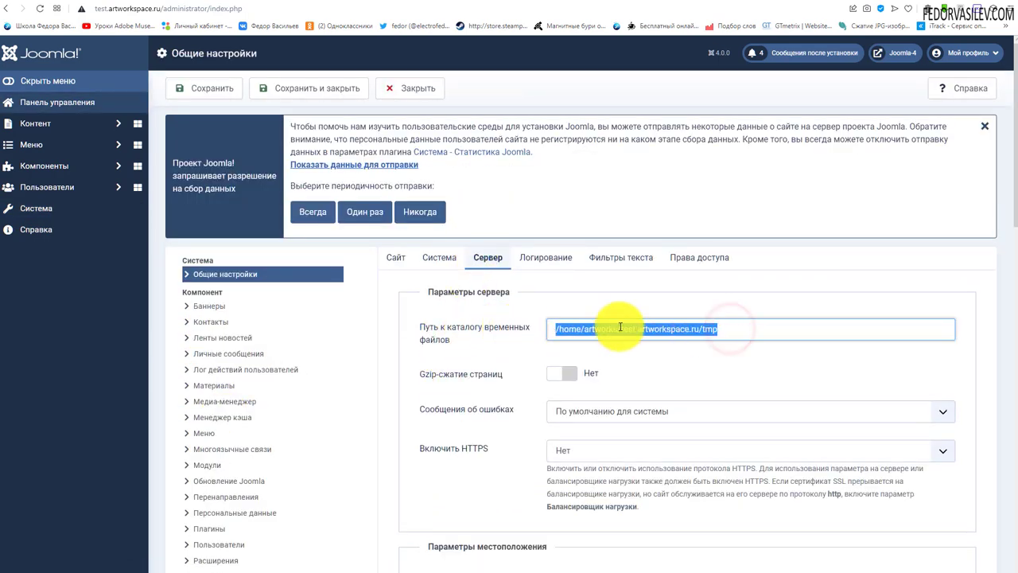
pyautogui.rightClick(621, 327)
pyautogui.click(651, 366)
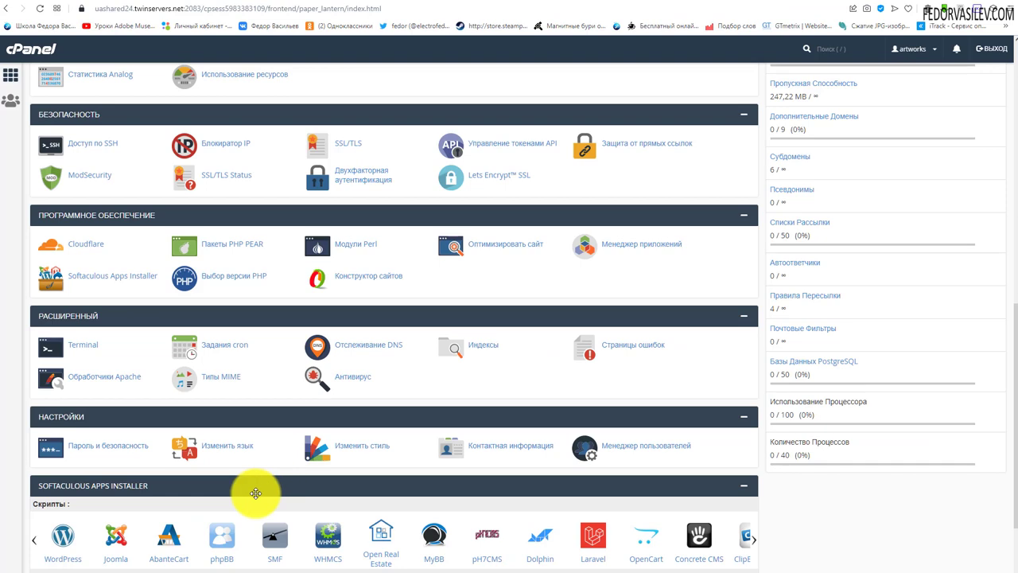
# Switch to the hosting's cPanel and set upload_tmp_dir to /home/artworks/test.artworkspace.ru/tmp in the PHP Selector options
pyautogui.scroll(-1, 191, 282)
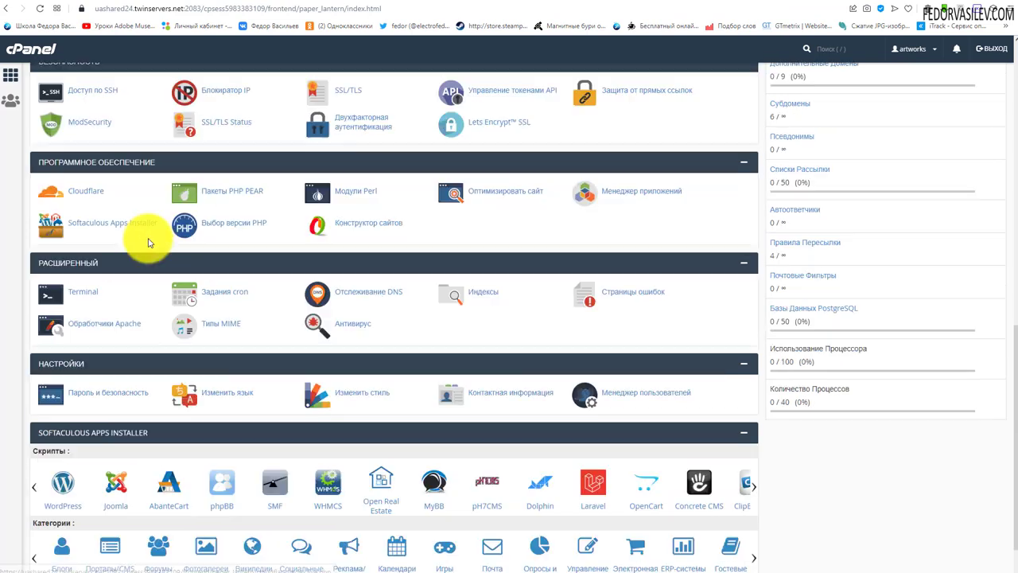
pyautogui.click(245, 223)
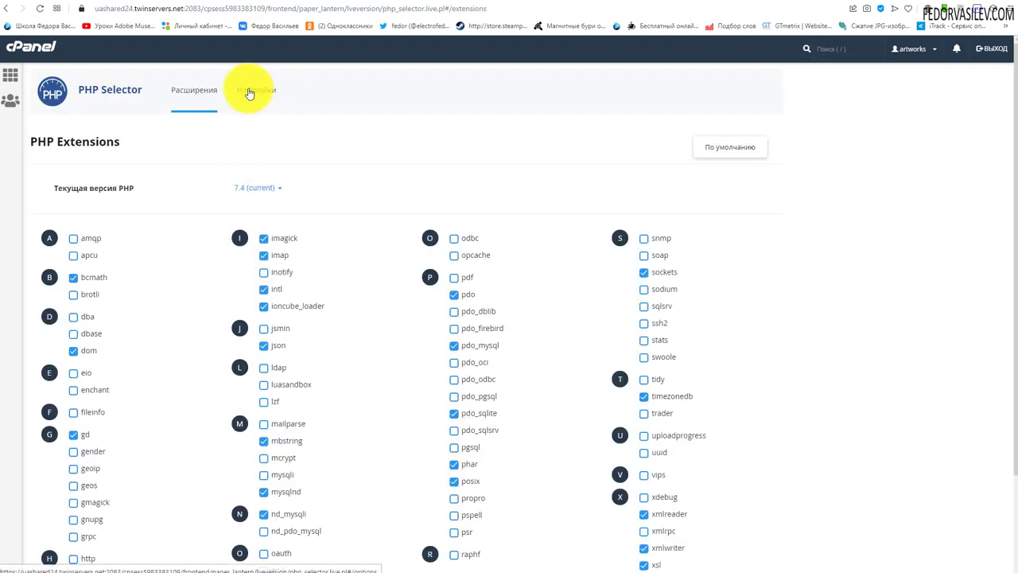
pyautogui.click(258, 94)
pyautogui.scroll(-20, 543, 239)
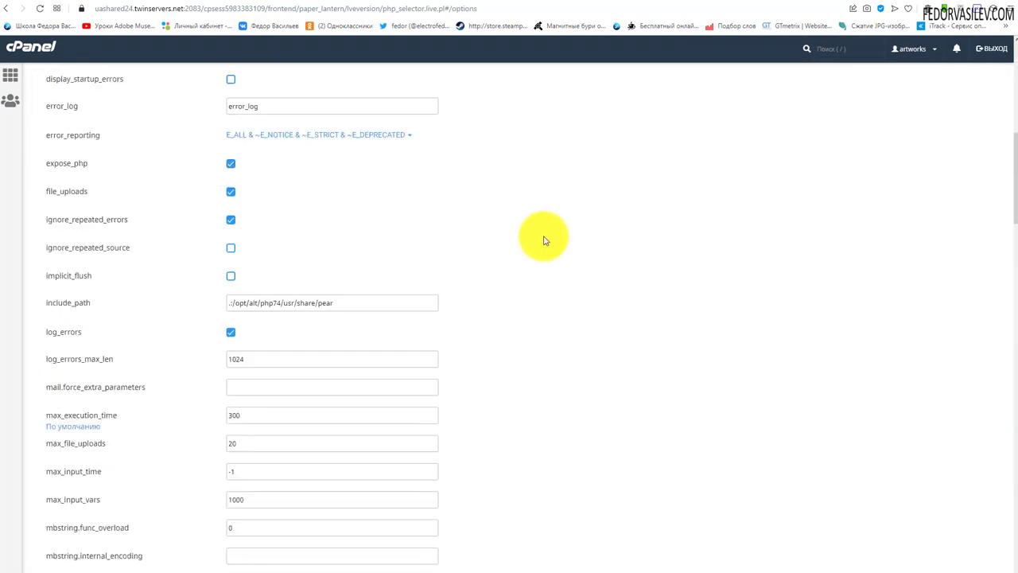
pyautogui.scroll(-6, 543, 241)
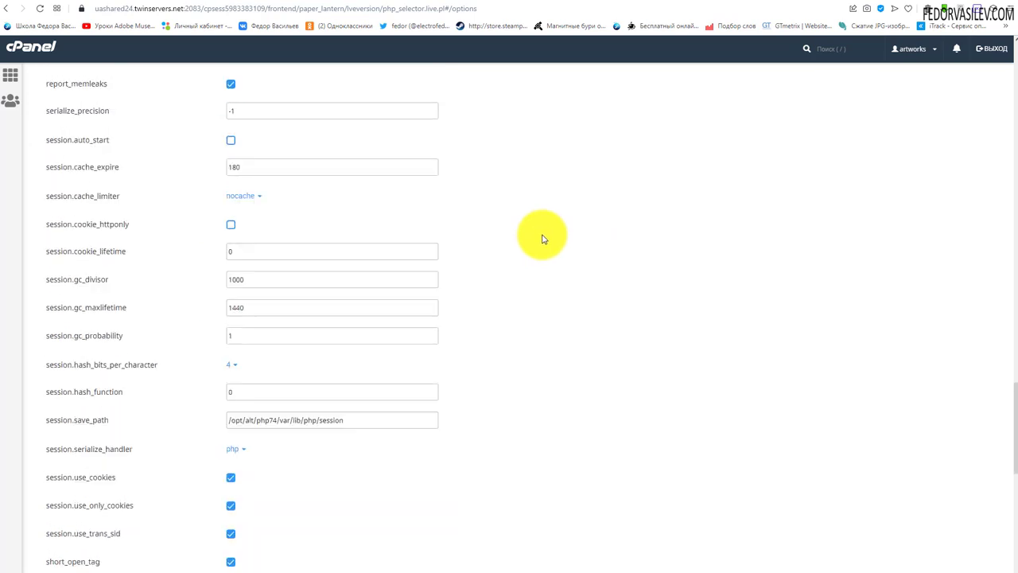
pyautogui.scroll(-8, 544, 238)
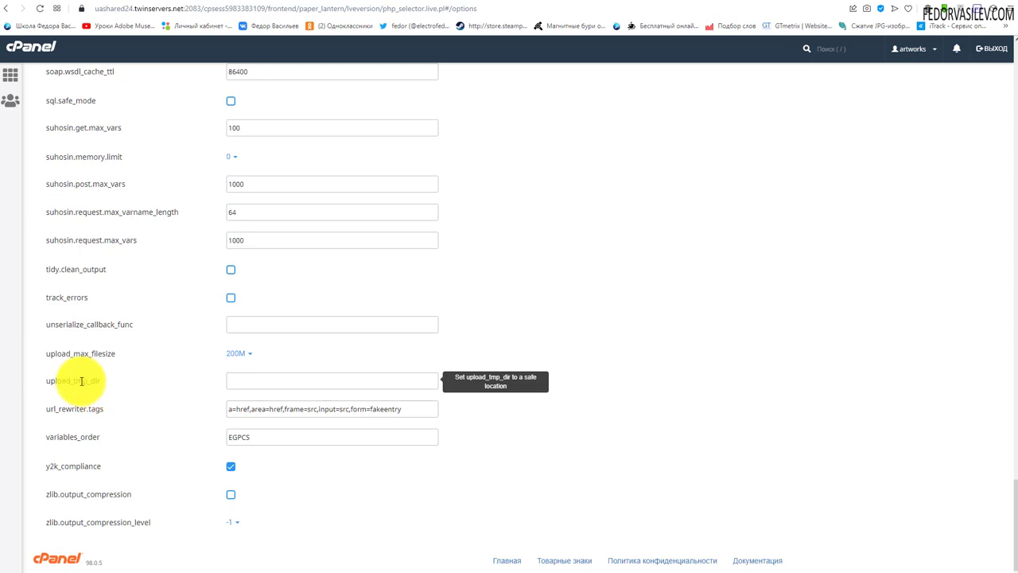
pyautogui.rightClick(240, 383)
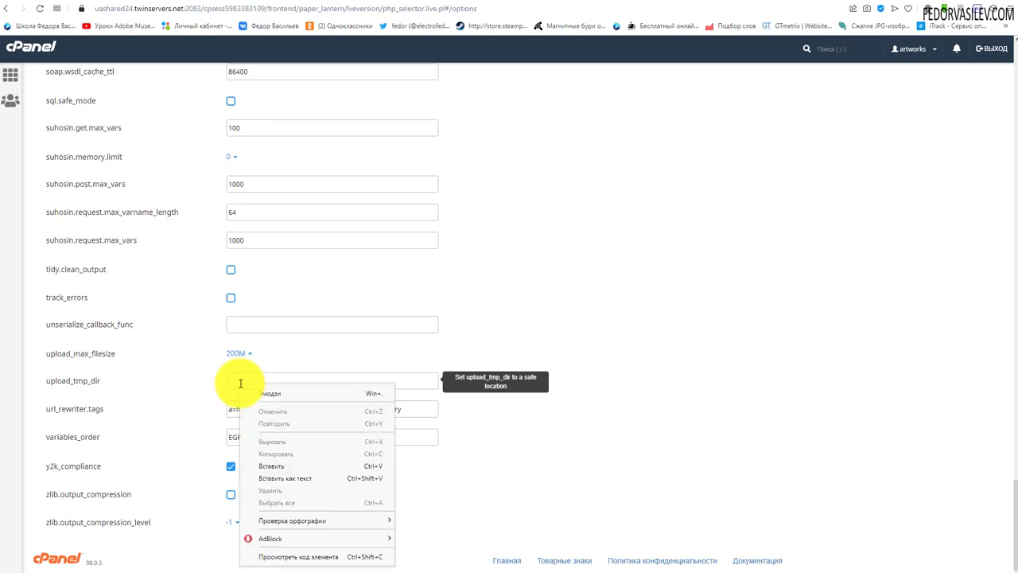
pyautogui.click(265, 464)
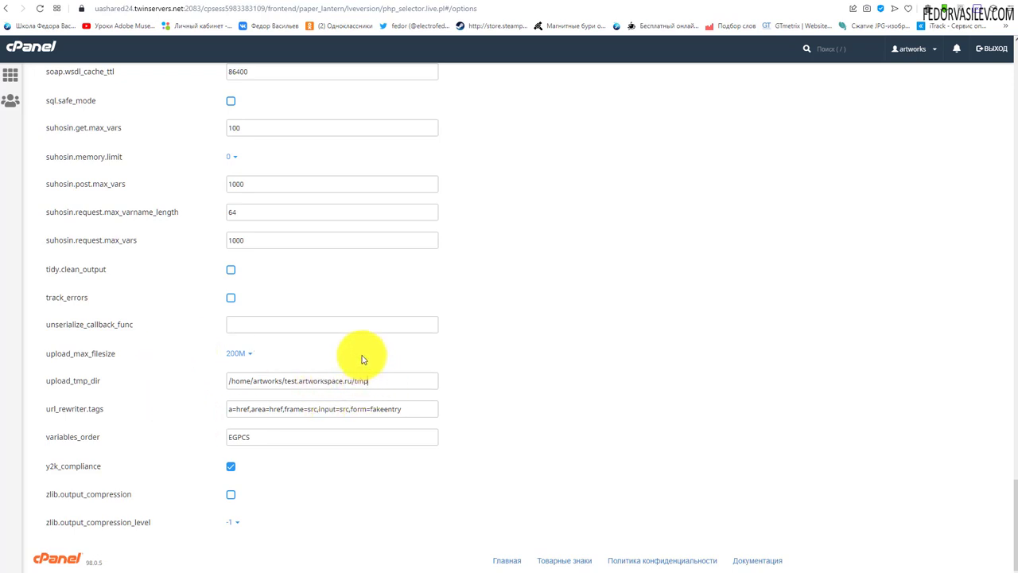
pyautogui.click(529, 334)
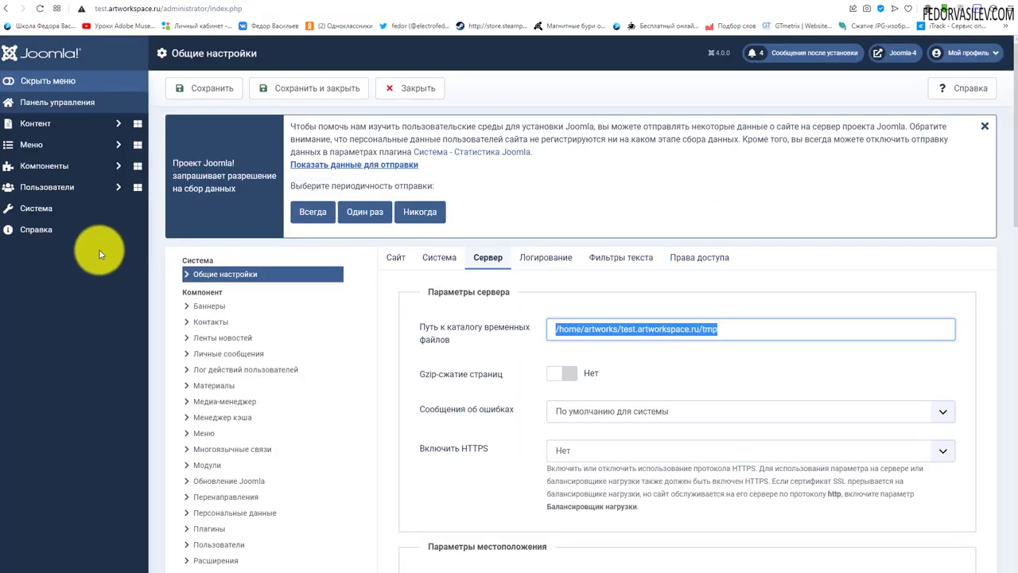
# Recheck the test site's system warnings and examine the one about upload_max_filesize and post_max_size
pyautogui.click(50, 208)
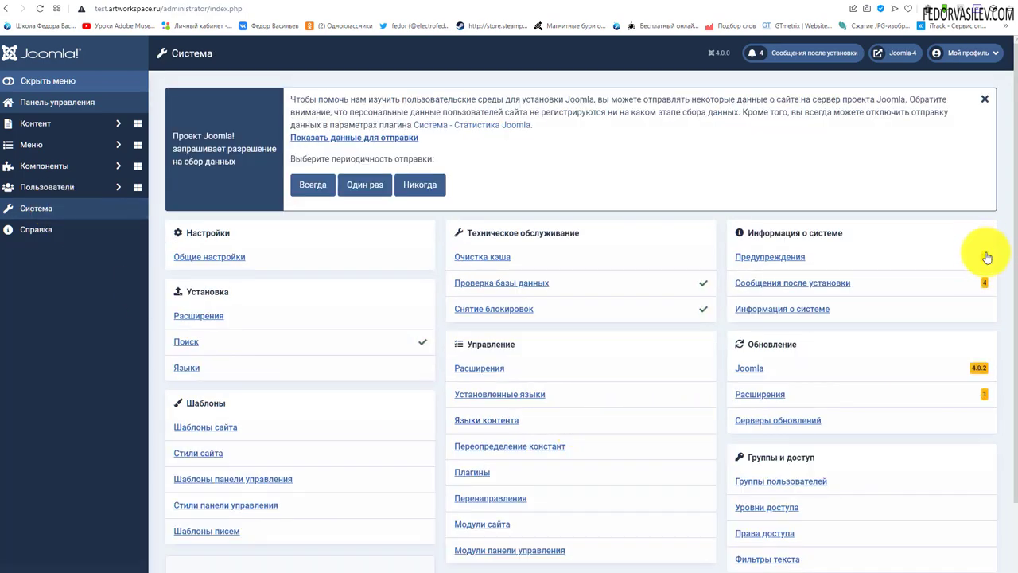
pyautogui.click(771, 257)
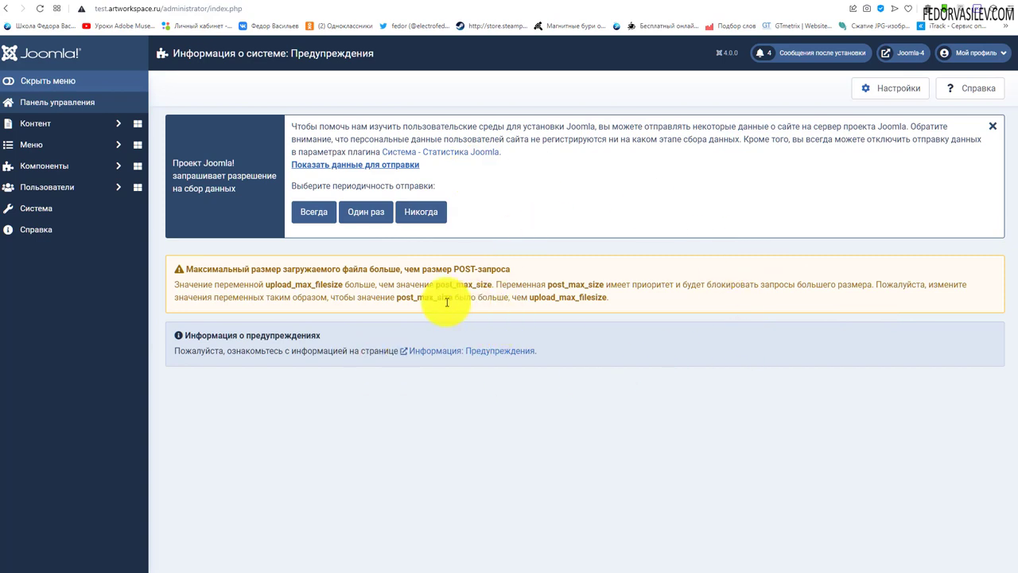
pyautogui.moveTo(178, 271); pyautogui.dragTo(595, 300)
pyautogui.click(246, 294)
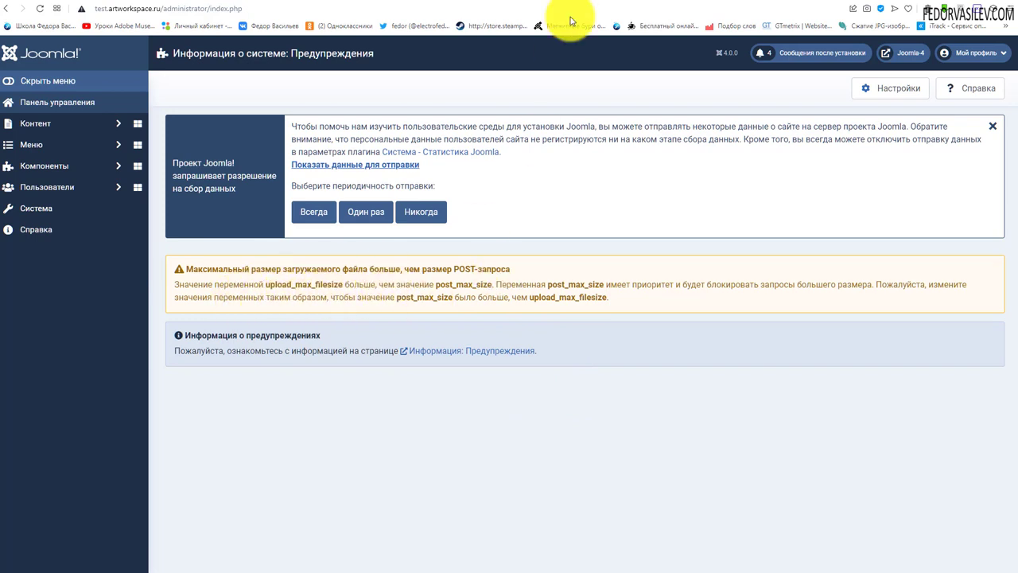
# Return to the PHP Selector options in cPanel and set upload_max_filesize to 64M
pyautogui.click(659, 2)
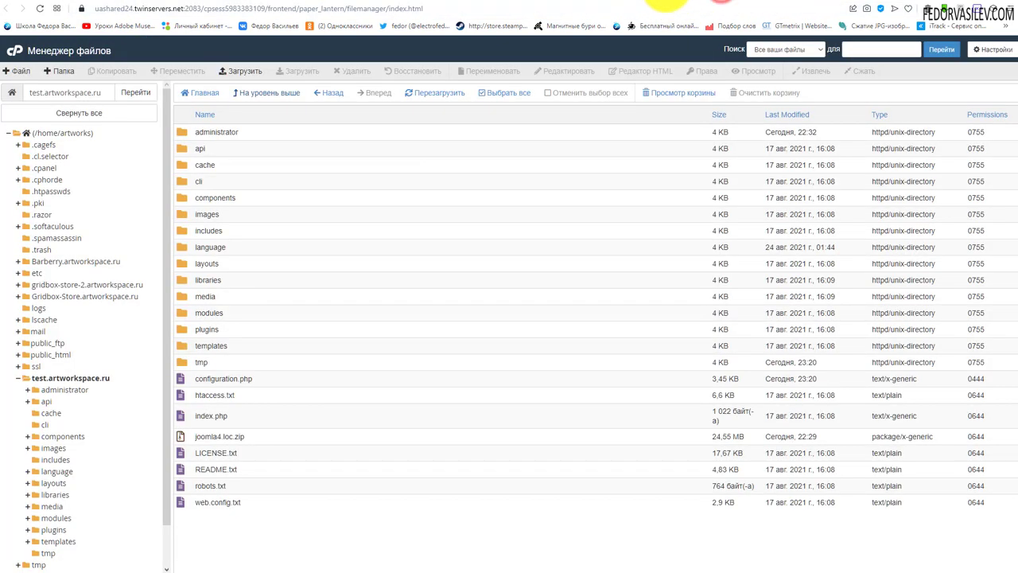
pyautogui.click(667, 3)
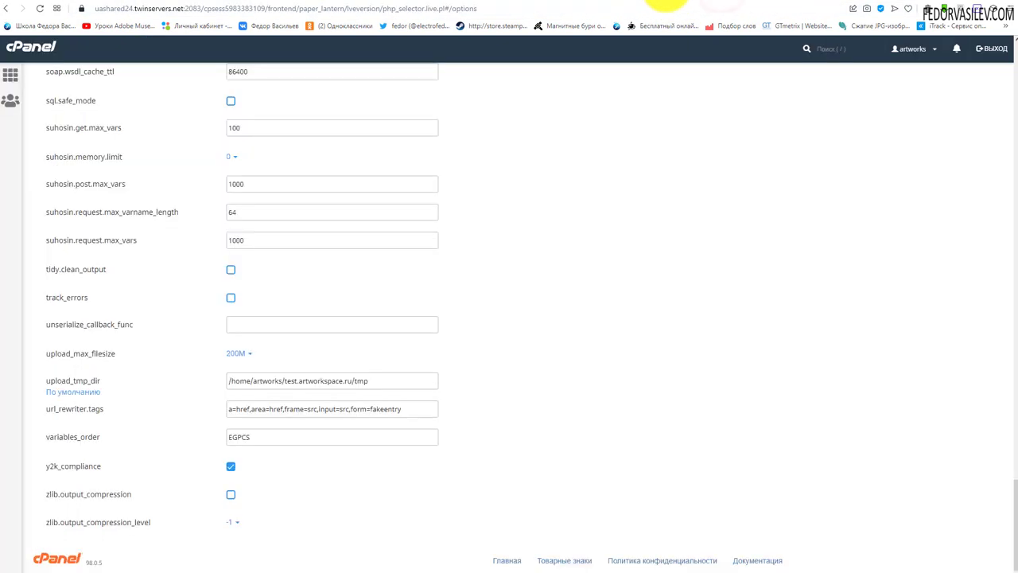
pyautogui.tripleClick(382, 379)
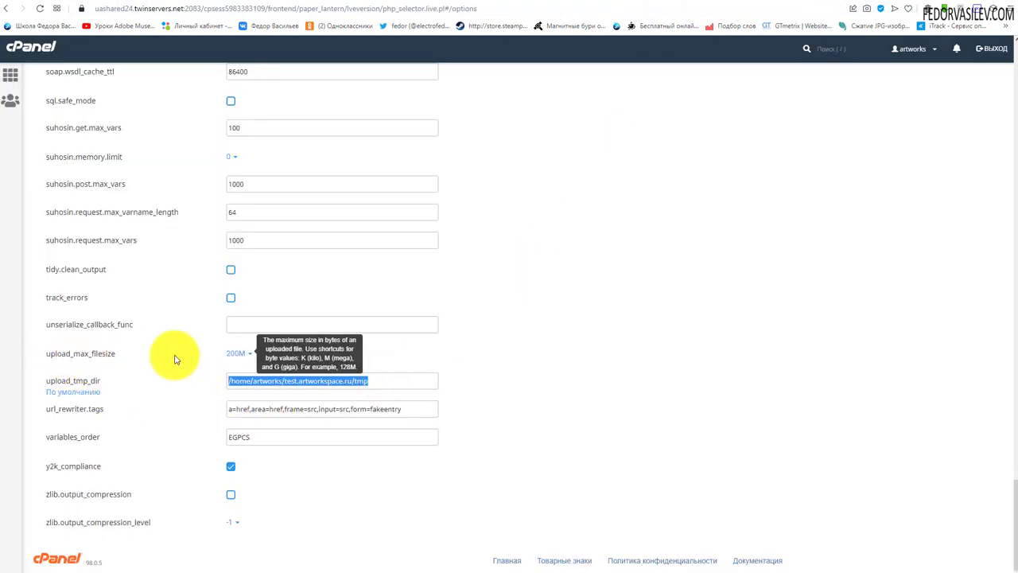
pyautogui.click(141, 359)
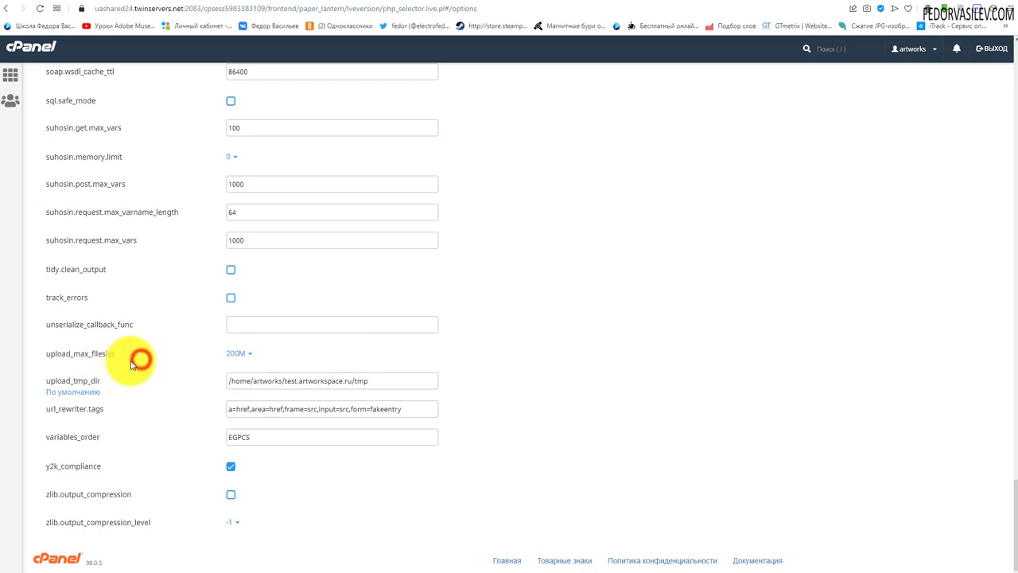
pyautogui.click(249, 360)
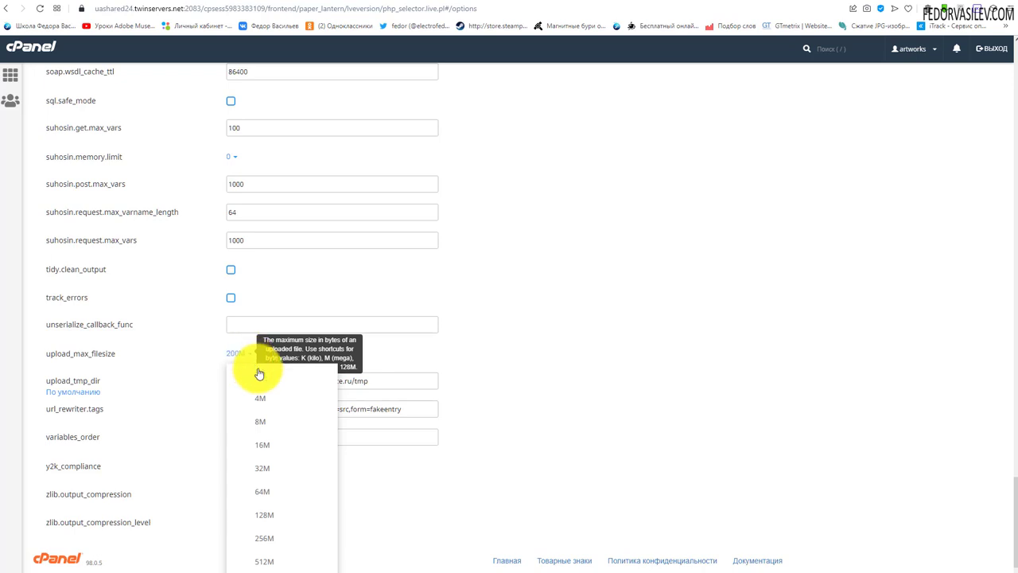
pyautogui.click(270, 495)
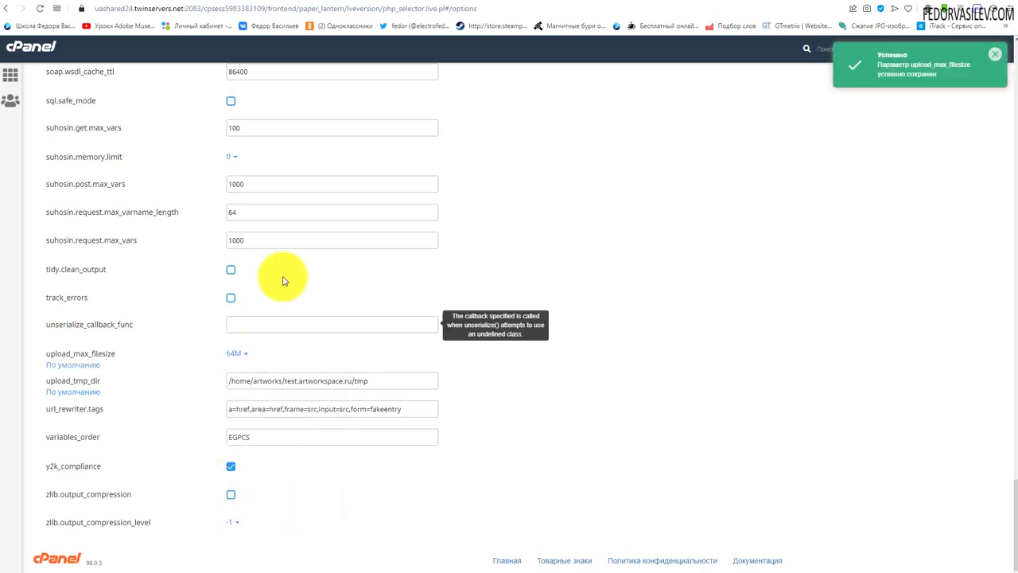
pyautogui.click(571, 320)
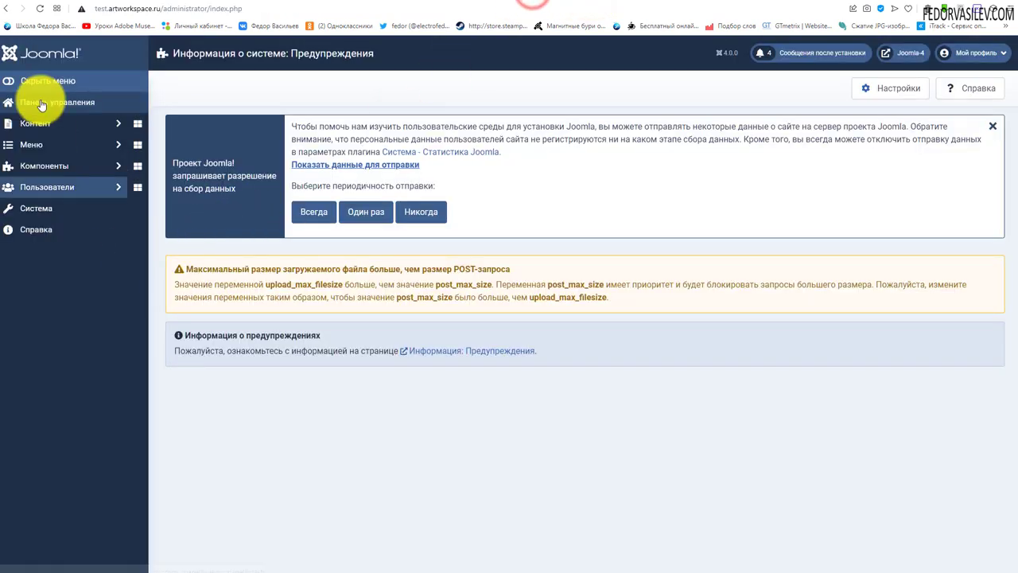
# Reload the test site's system warnings to recheck them and go back to the System dashboard
pyautogui.click(41, 9)
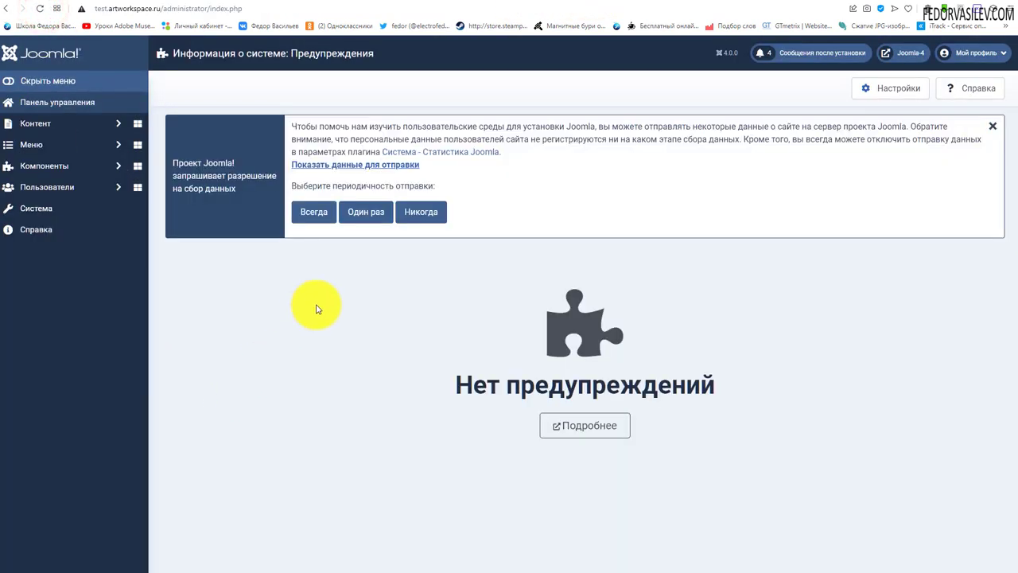
pyautogui.click(37, 209)
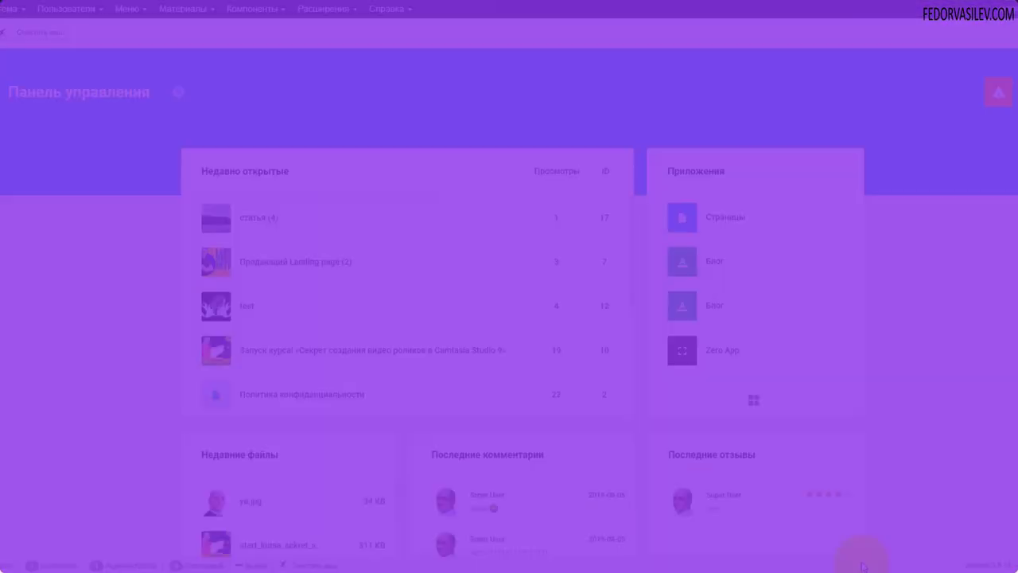
pyautogui.click(1008, 96)
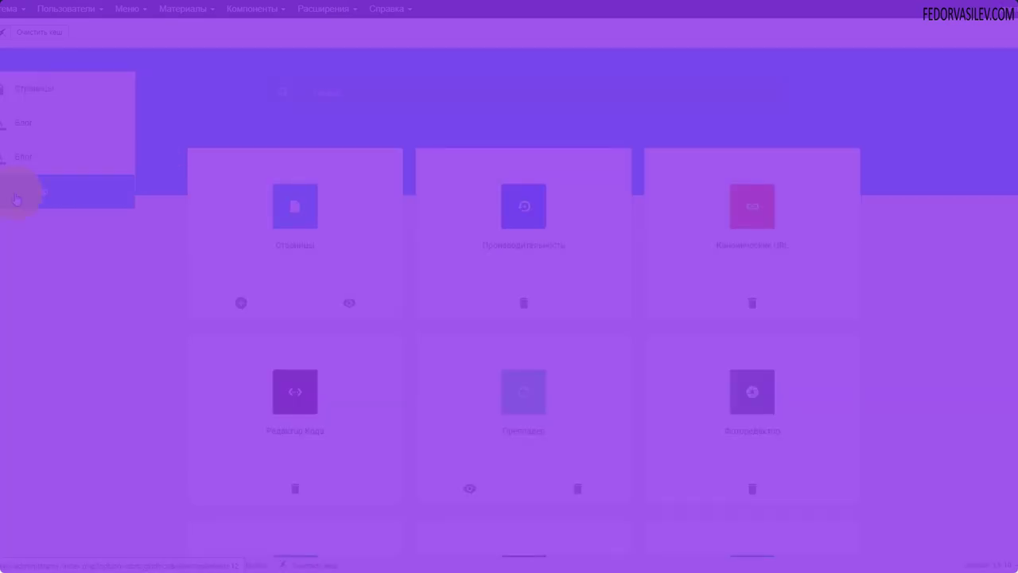
pyautogui.click(16, 199)
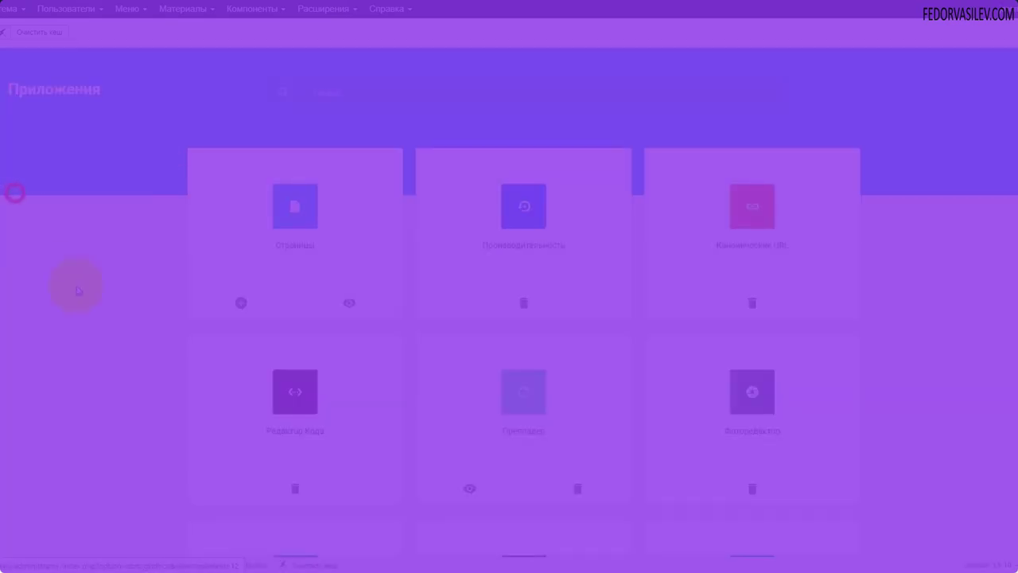
pyautogui.click(310, 344)
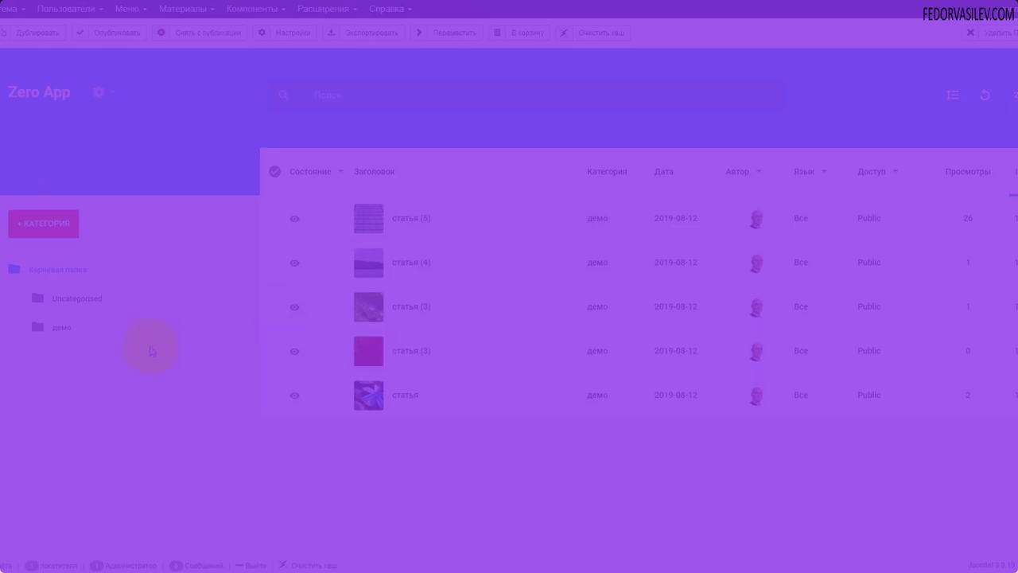
pyautogui.click(98, 93)
pyautogui.click(108, 239)
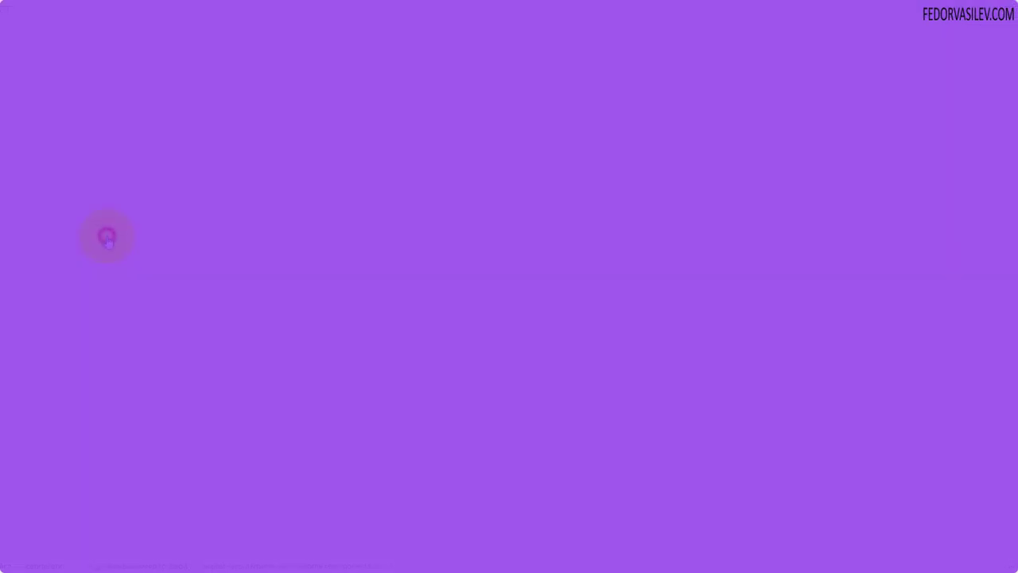